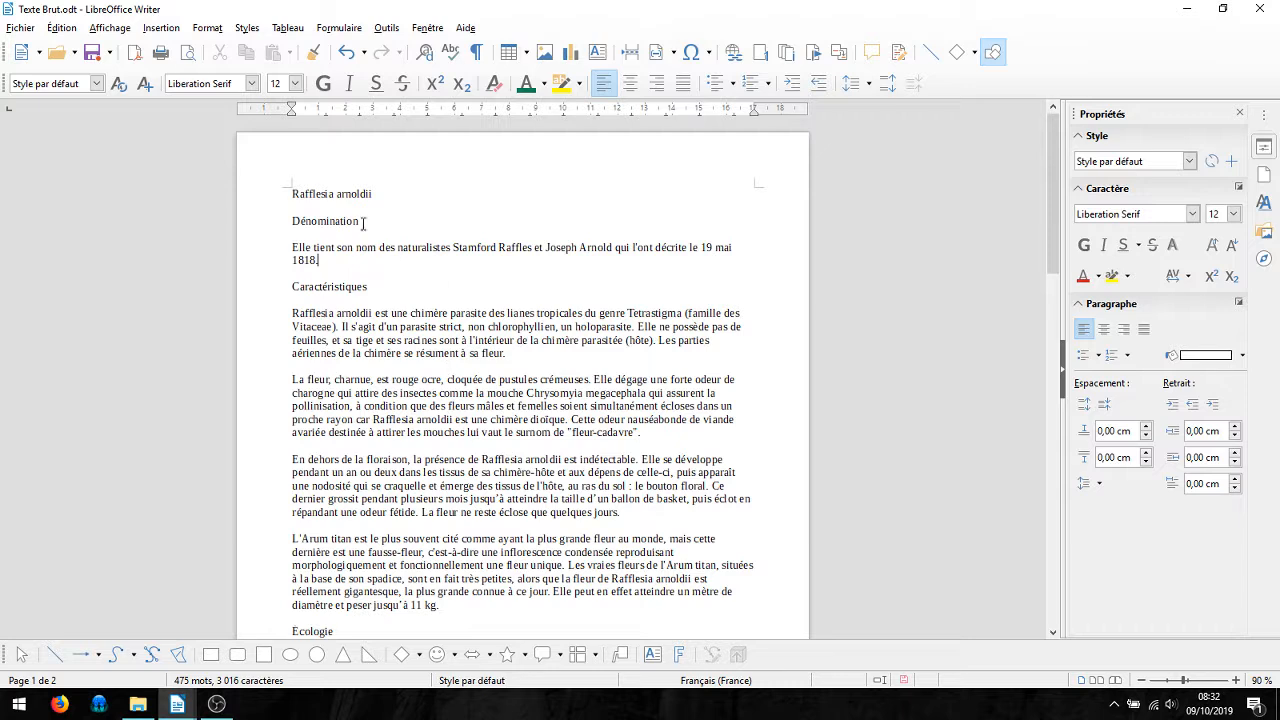
Step: Colour the title "Rafflesia arnoldii" teal (Bleu canard) and make it bold, without italics
left_click_drag(372, 196, 287, 196)
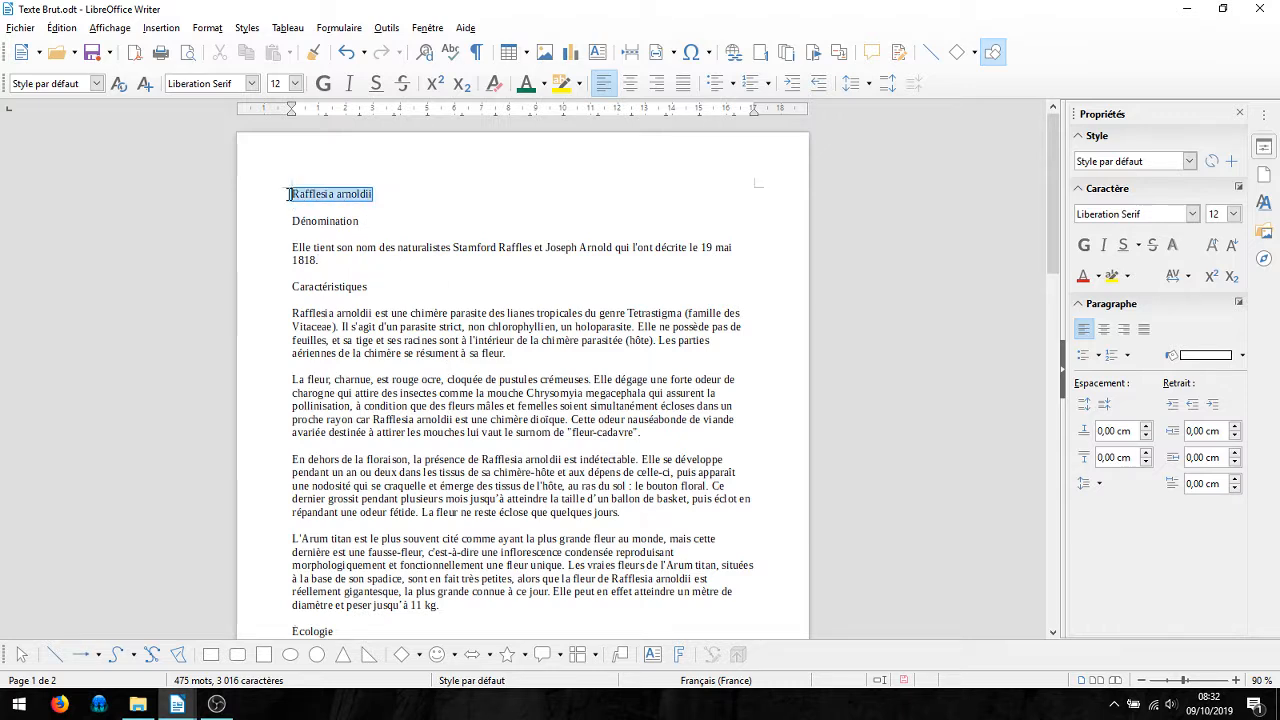
left_click(543, 84)
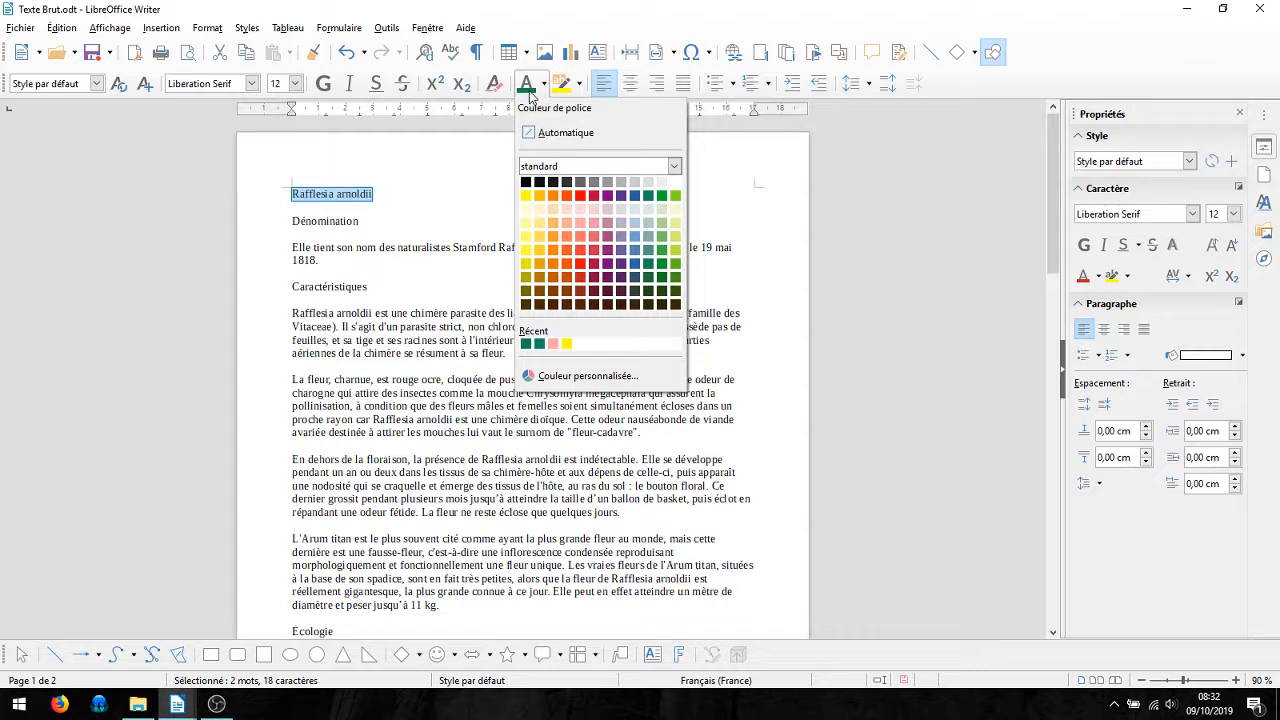
left_click(648, 196)
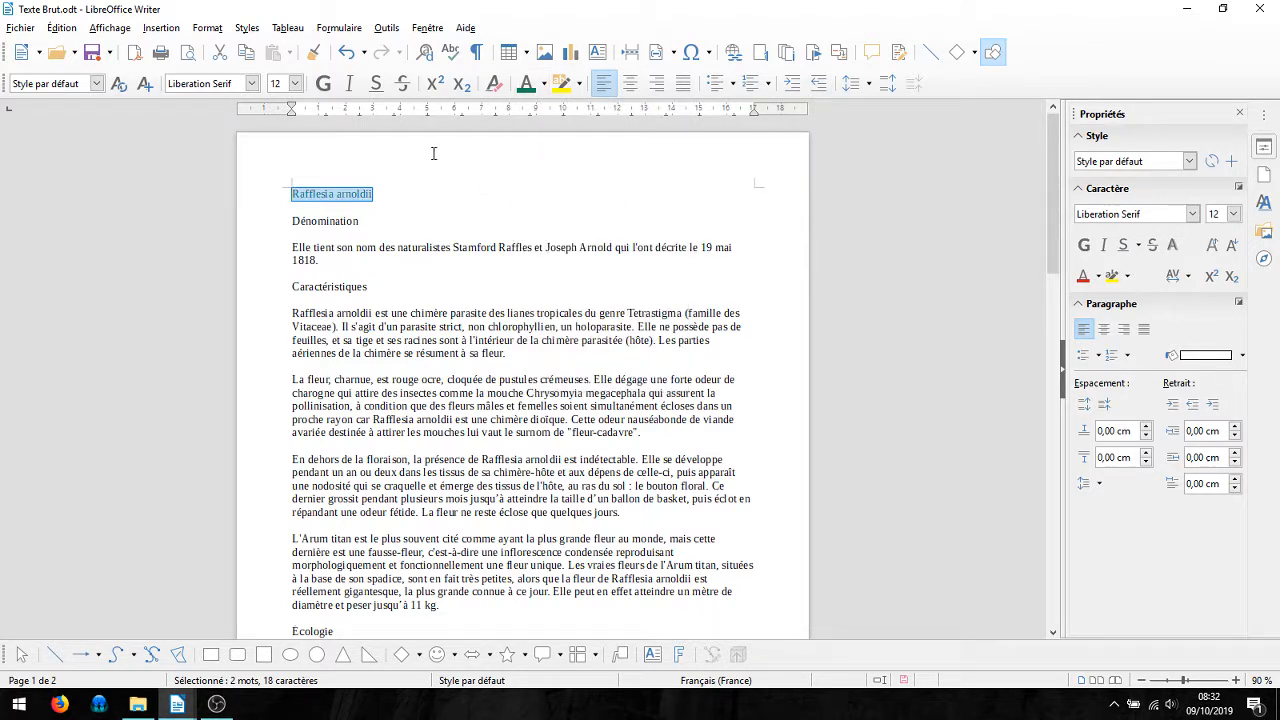
left_click(323, 86)
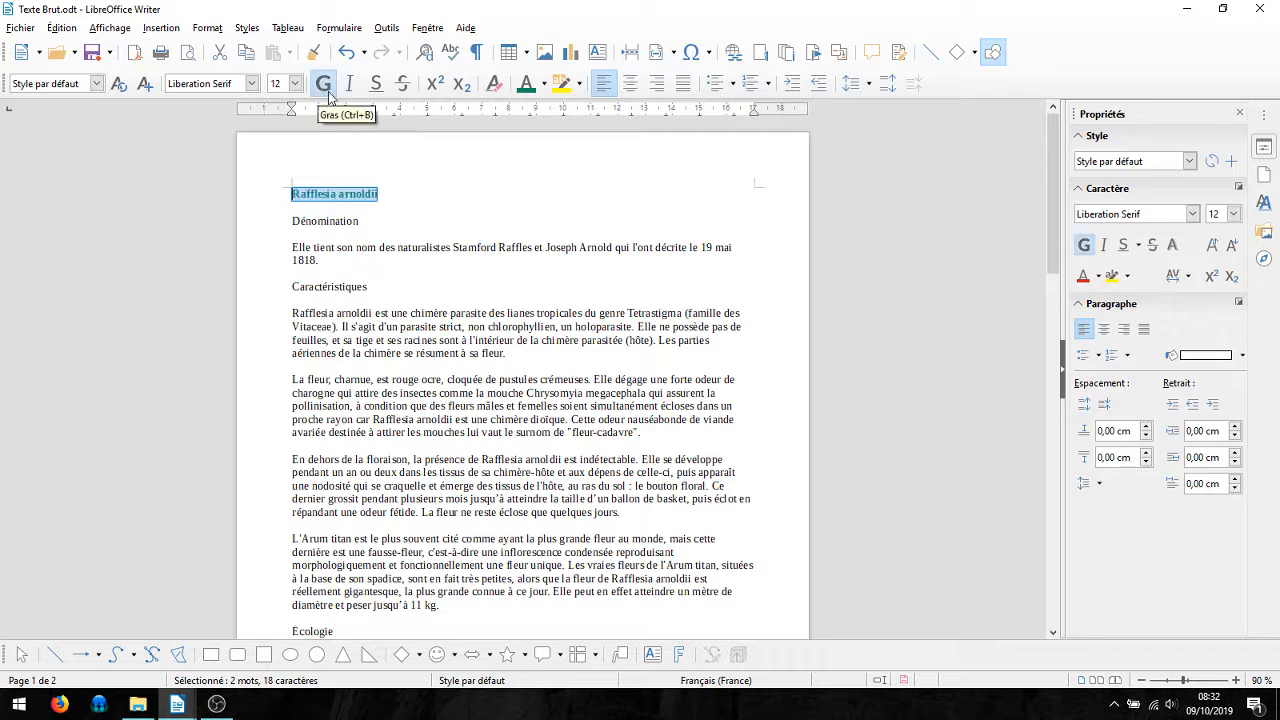
left_click(349, 85)
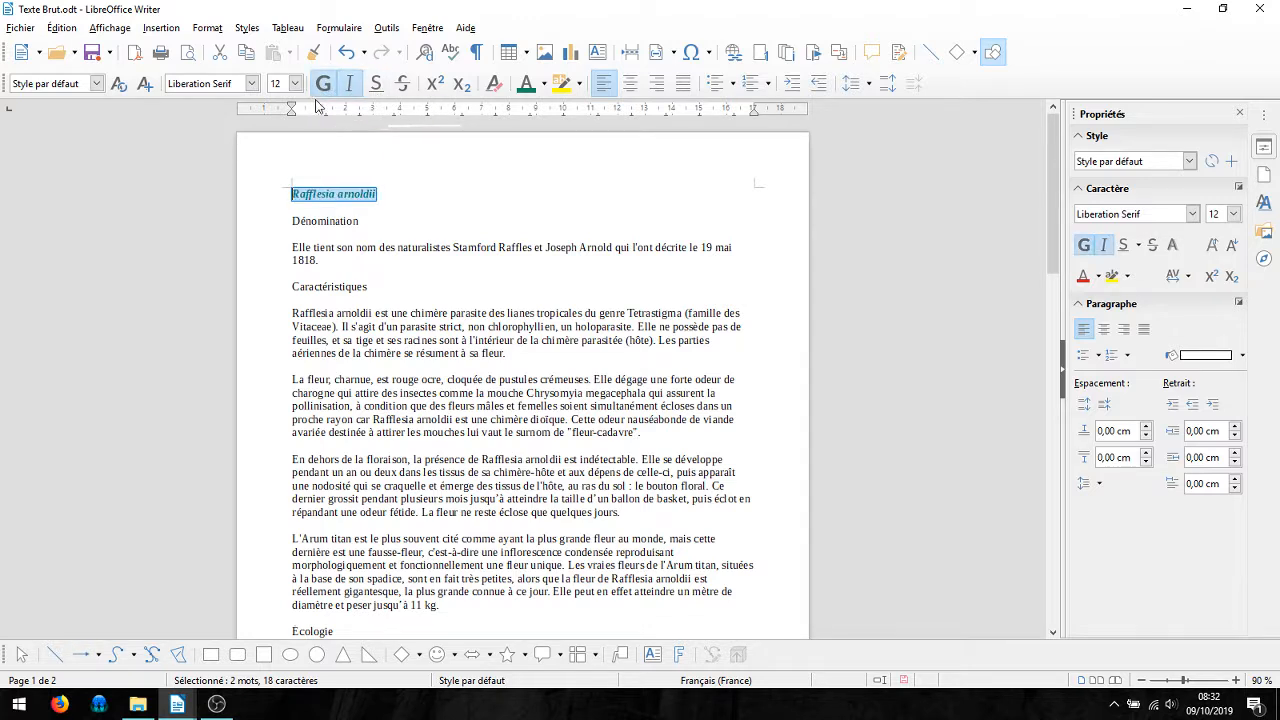
left_click(350, 86)
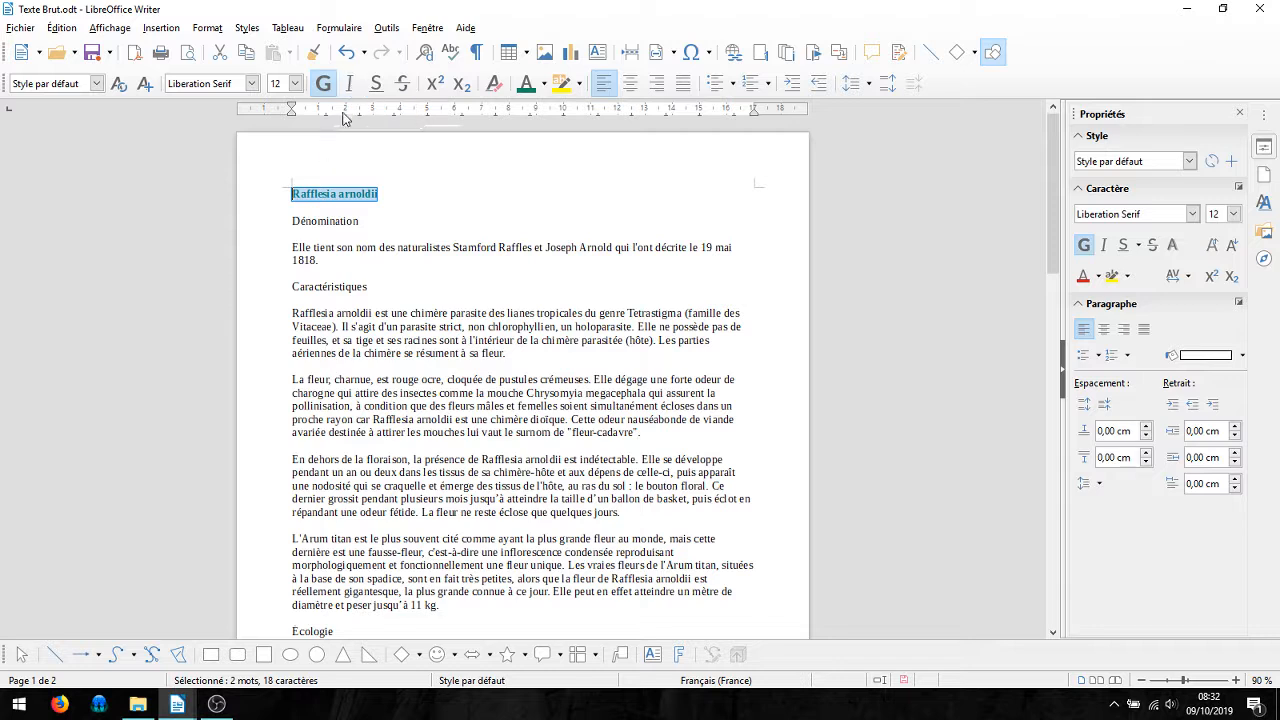
Step: Set the title to 16 pt in the Alef font and centre it on the page
left_click(295, 83)
left_click(281, 222)
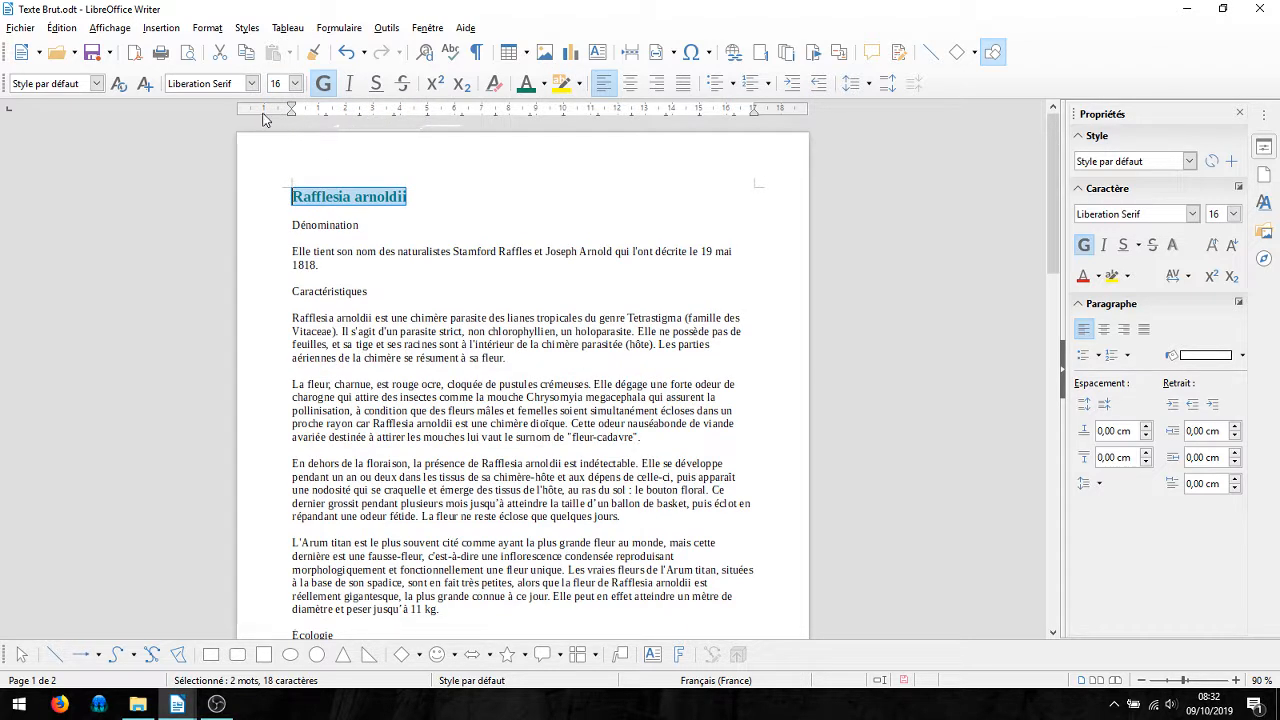
left_click(252, 83)
left_click(211, 178)
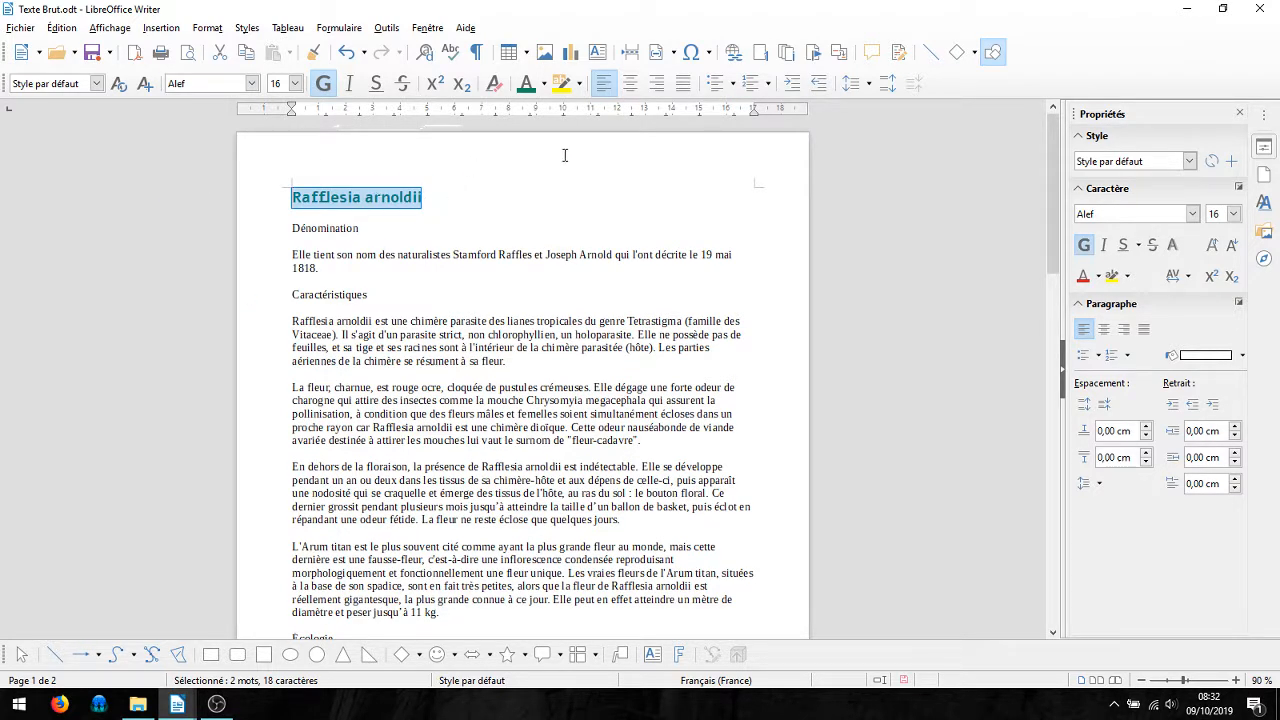
left_click(629, 90)
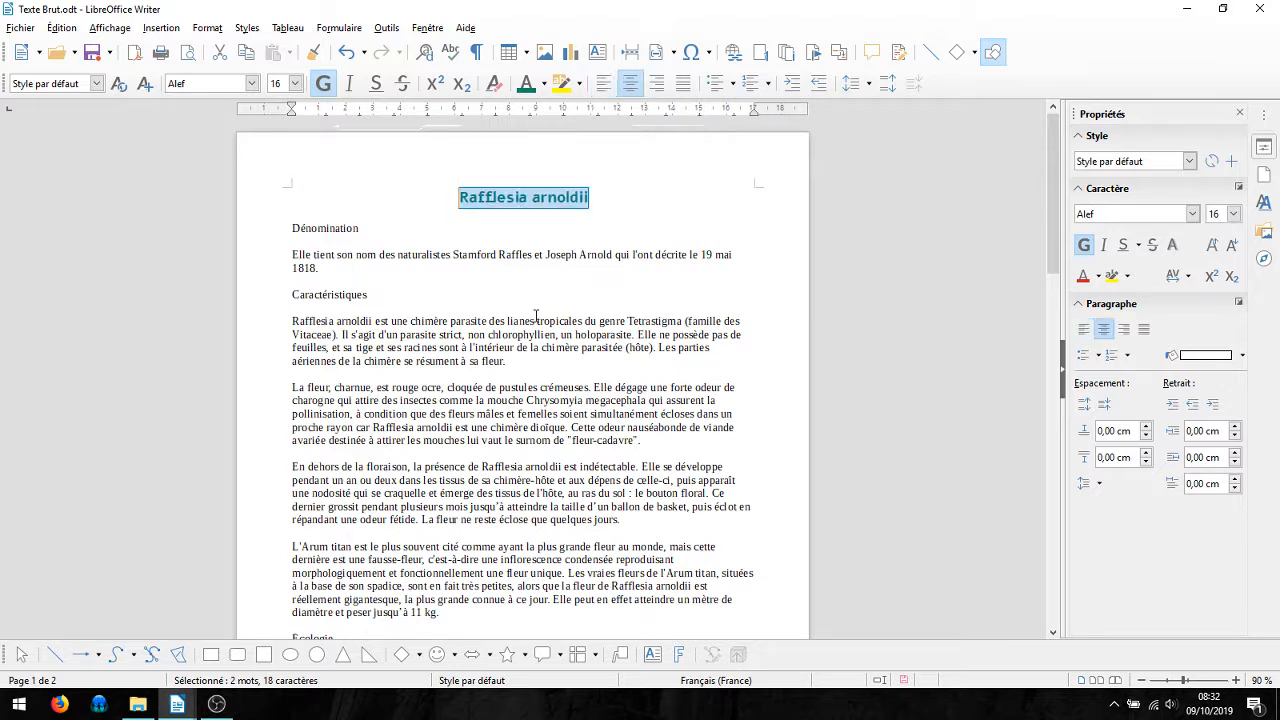
left_click(556, 216)
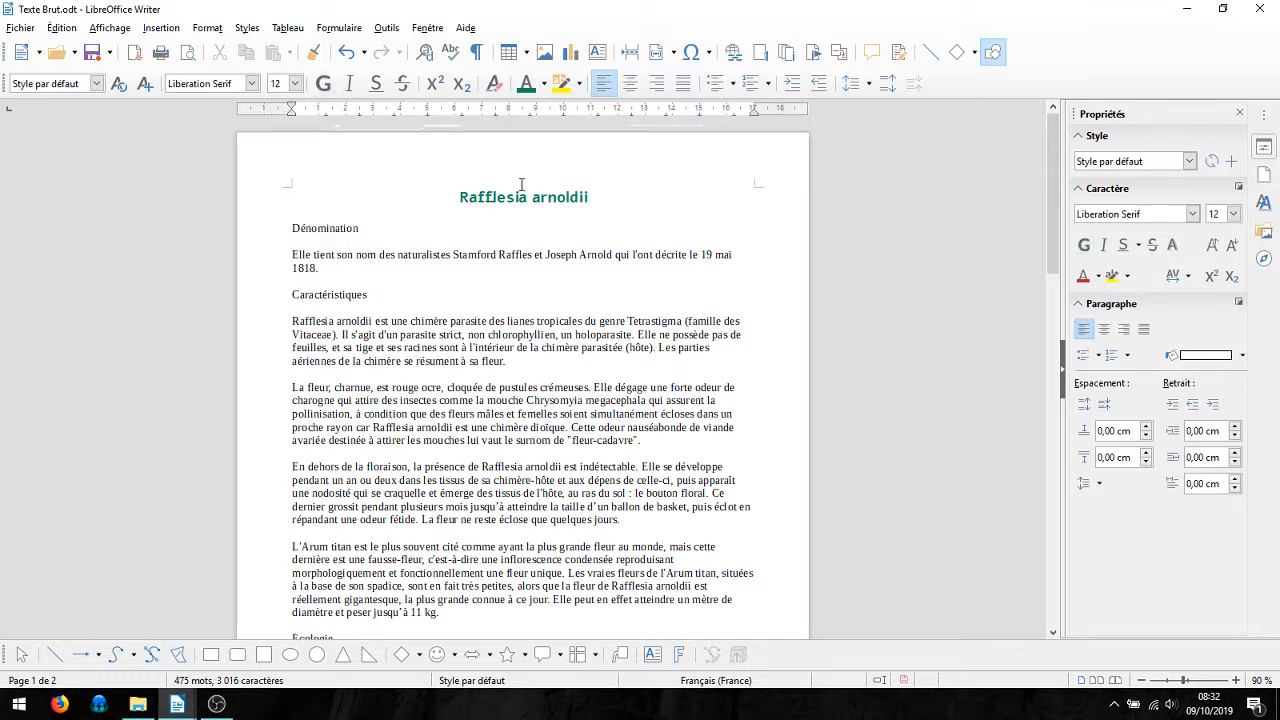
Step: Give the title's characters a border on all four sides, keeping the solid line style
left_click(459, 198)
left_click_drag(459, 198, 593, 195)
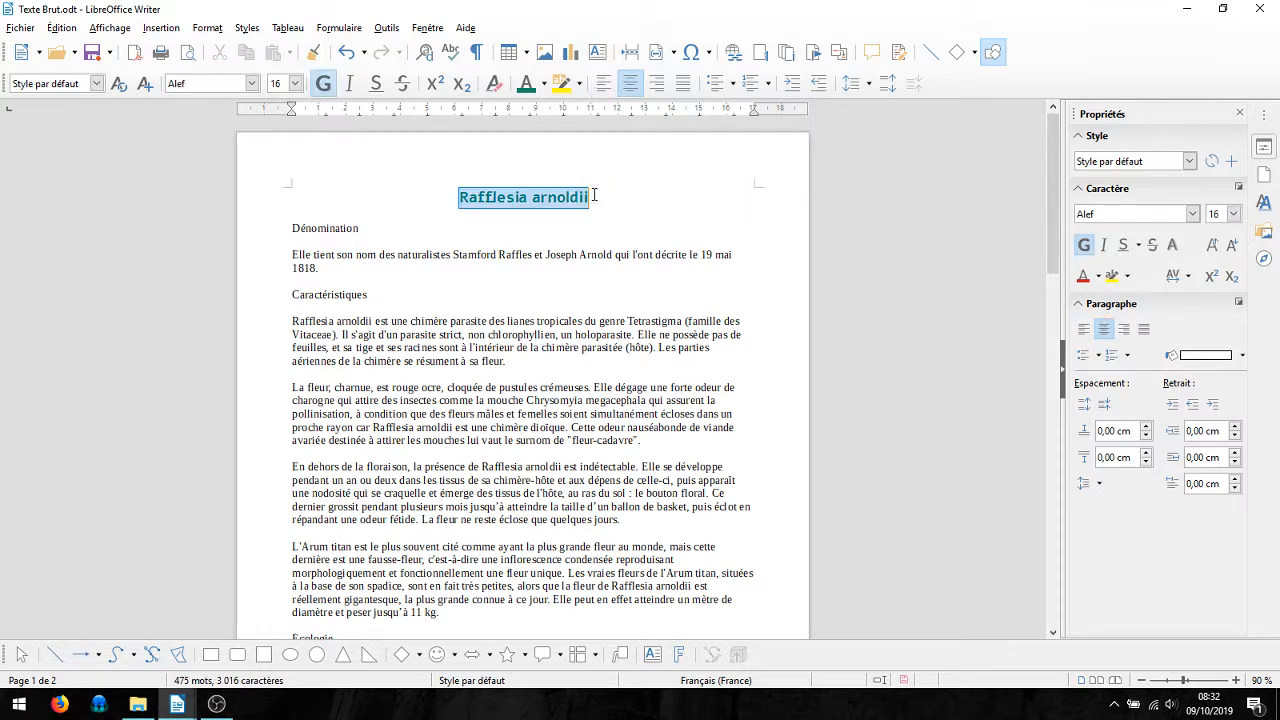
right_click(548, 204)
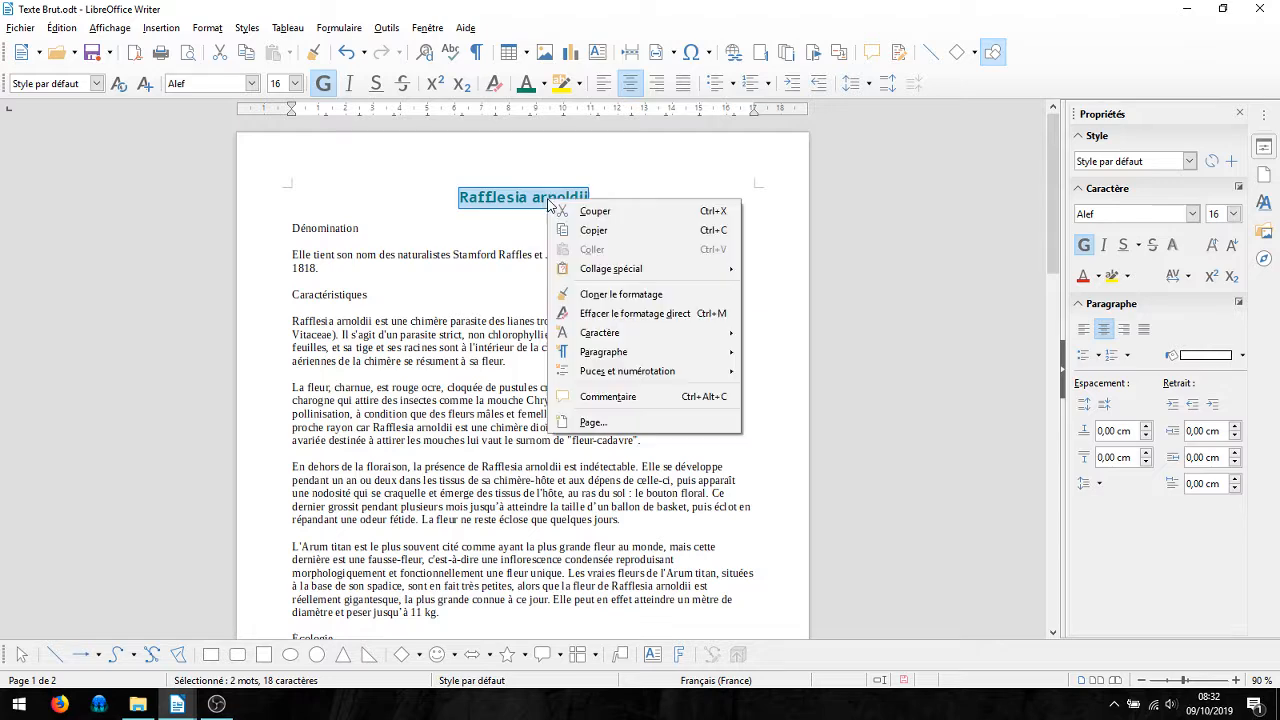
mouse_move(625, 336)
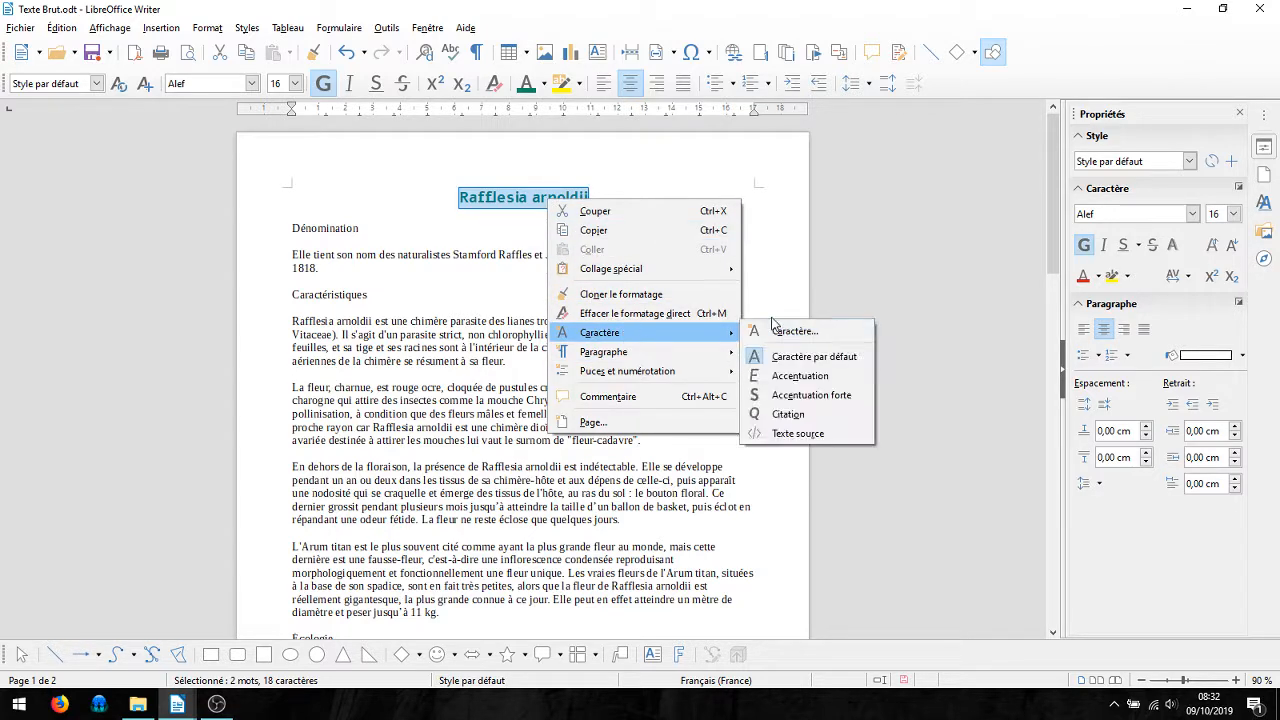
left_click(770, 330)
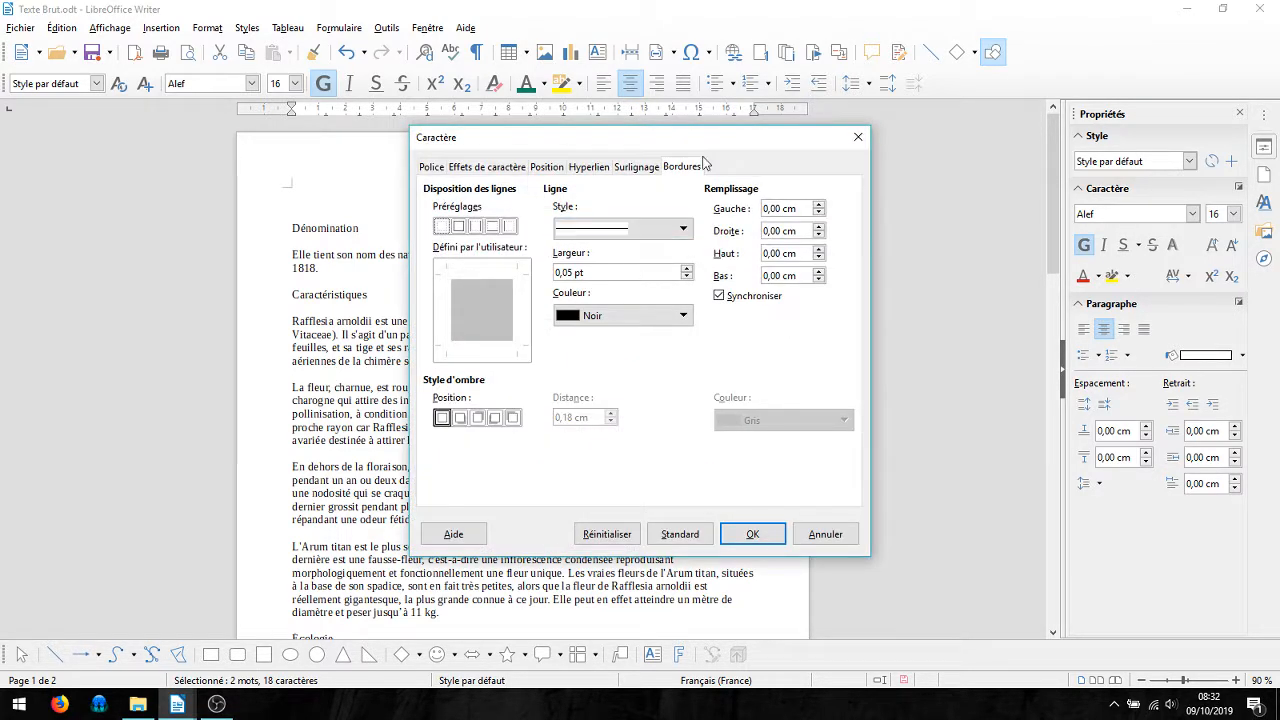
left_click(461, 229)
left_click(686, 231)
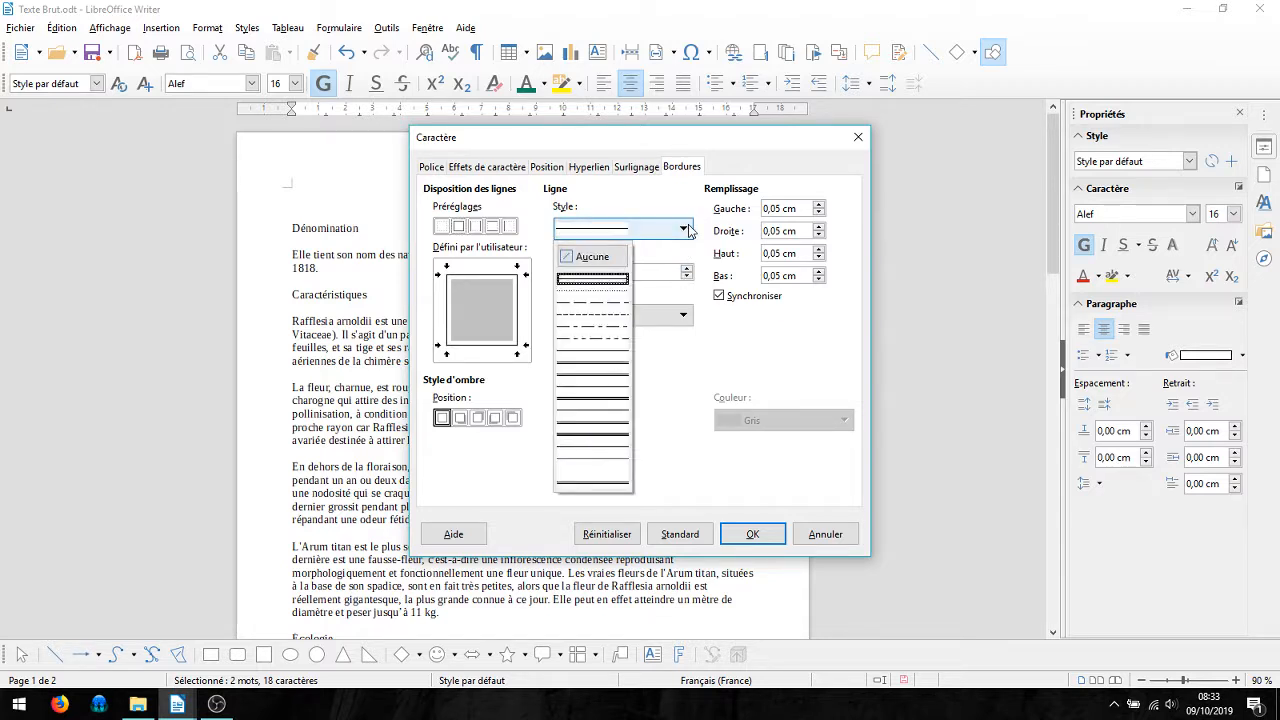
left_click(696, 249)
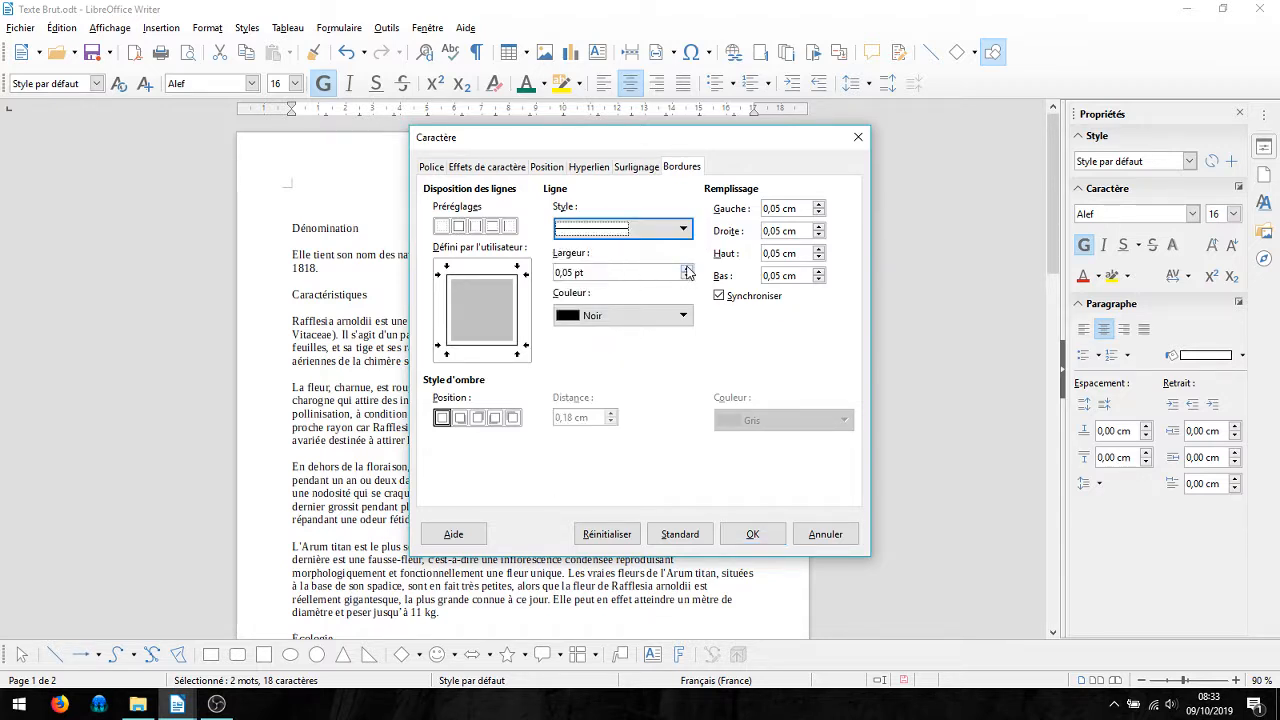
Step: Set the title border's line width to 2,00 pt and its colour to Bleu canard
left_click(687, 269)
left_click(687, 269)
left_click(687, 269)
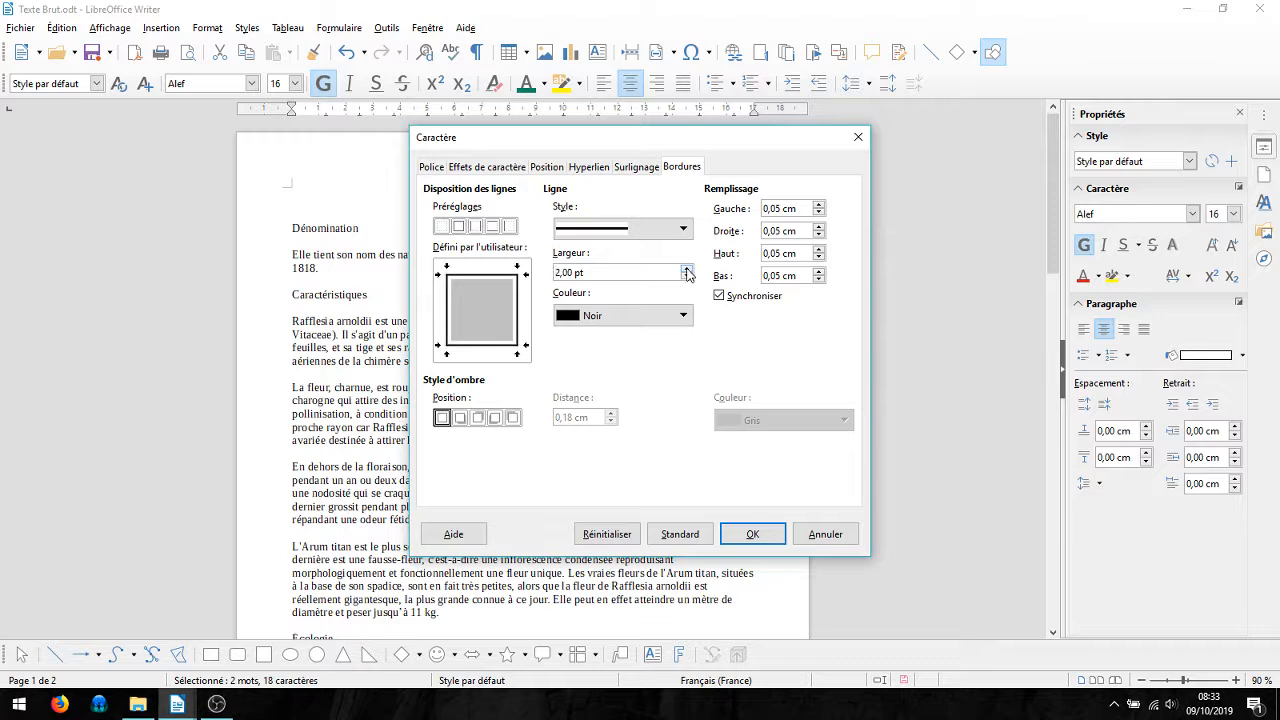
left_click(682, 315)
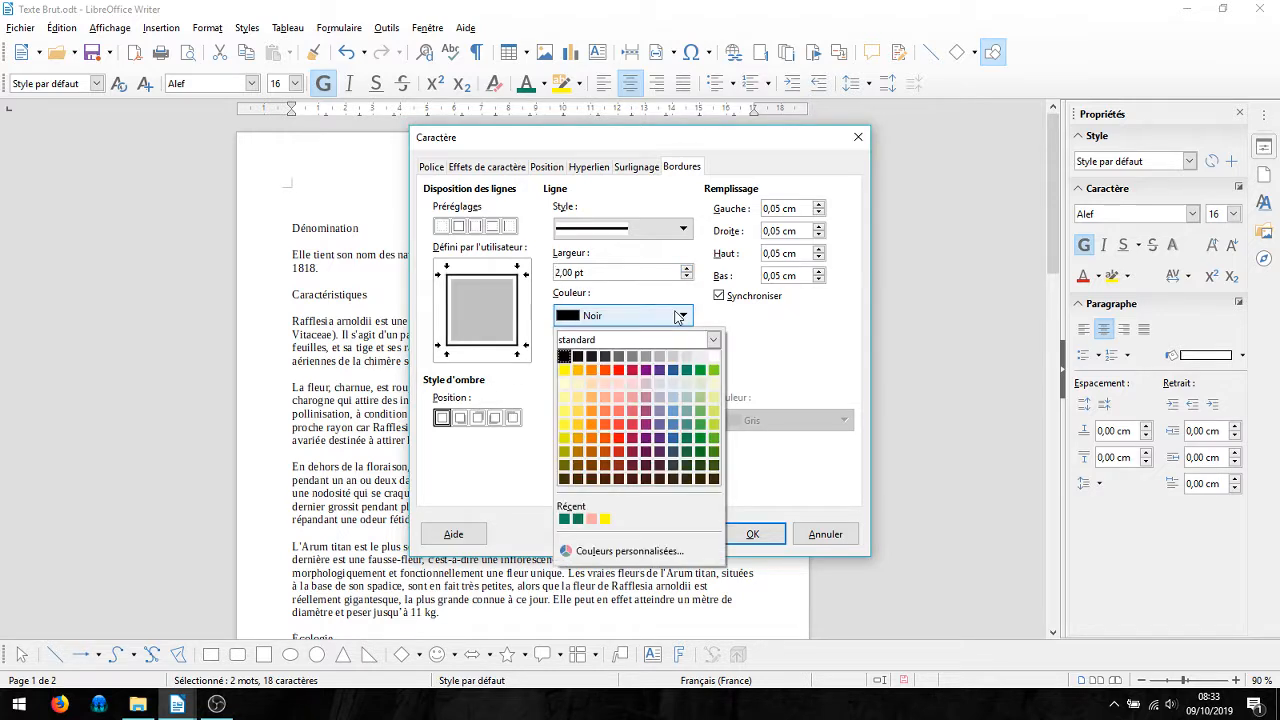
left_click(689, 372)
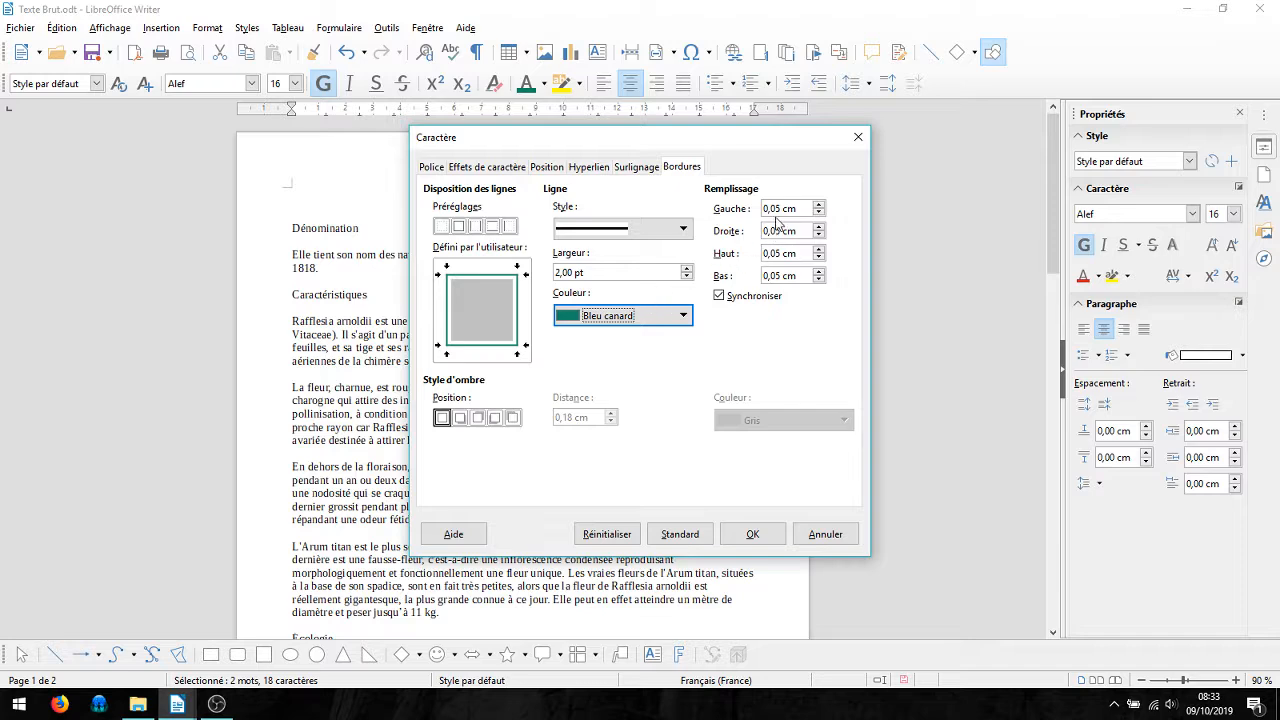
Step: Increase the synchronised padding on all sides of the title border to more than 0,60 cm and apply the border settings
left_click_drag(633, 148, 839, 126)
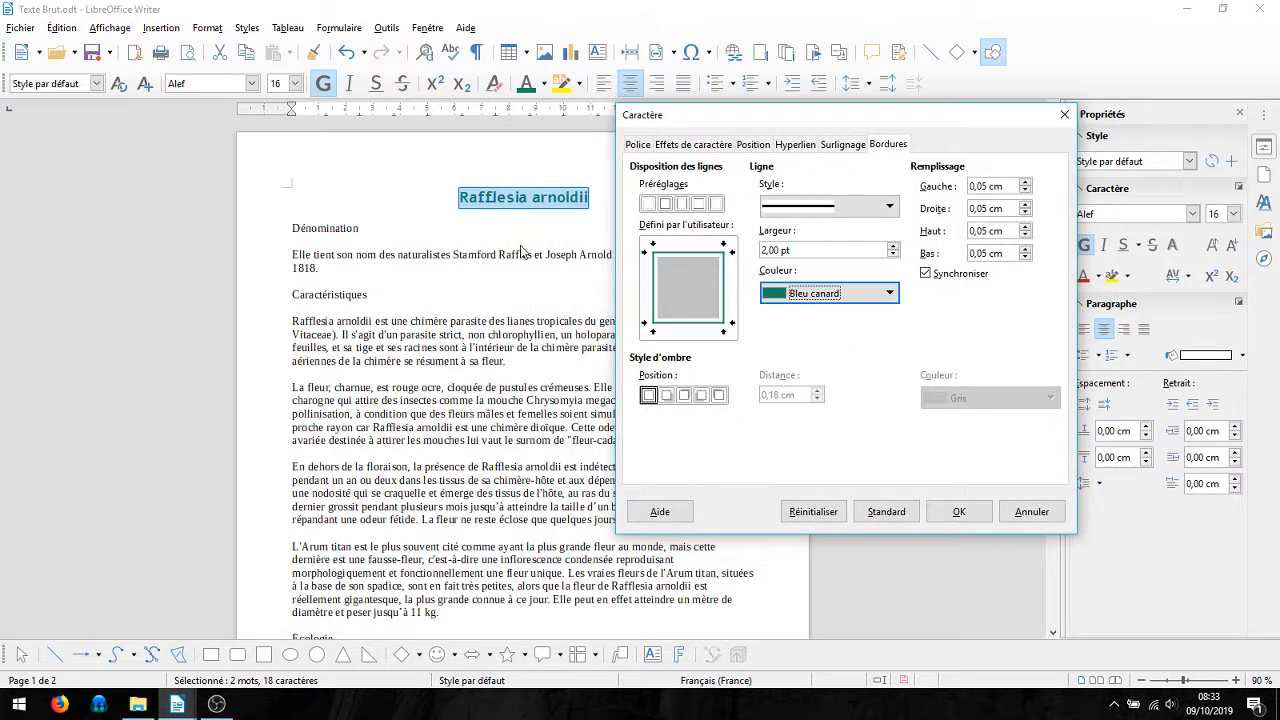
left_click(1026, 186)
left_click(1026, 186)
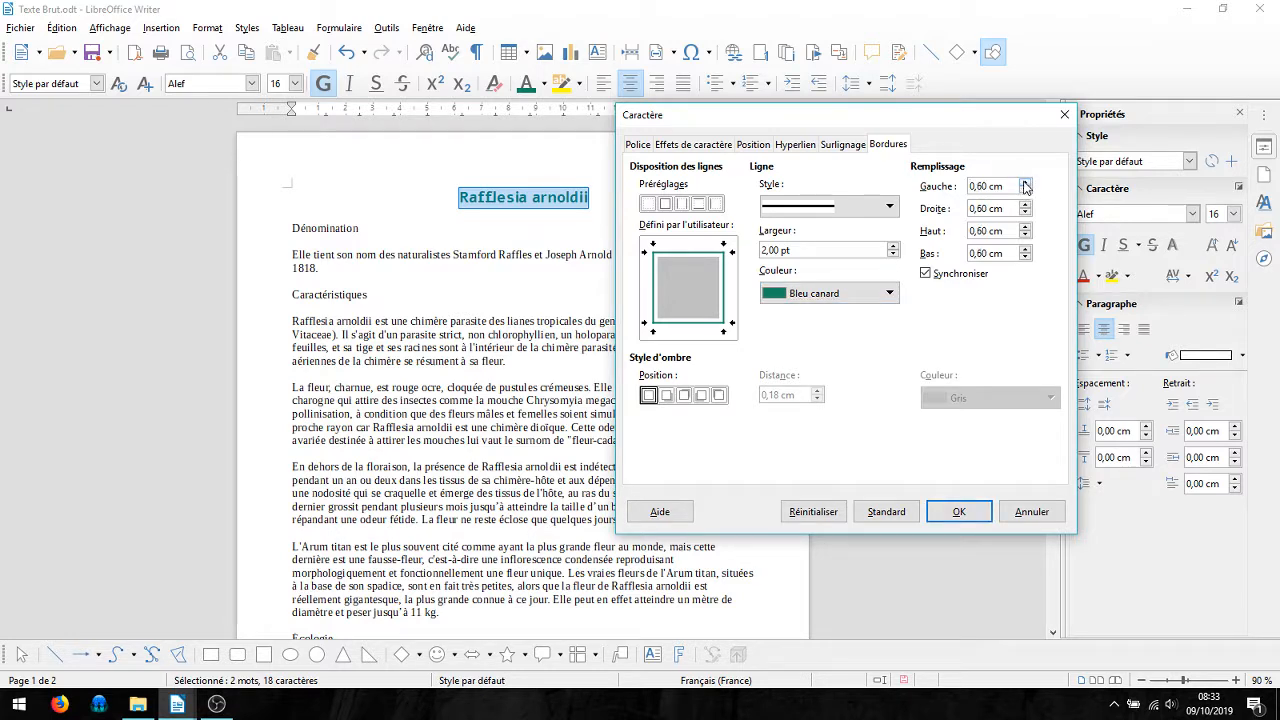
left_click(1025, 186)
left_click(1025, 186)
left_click(957, 512)
key("Down")
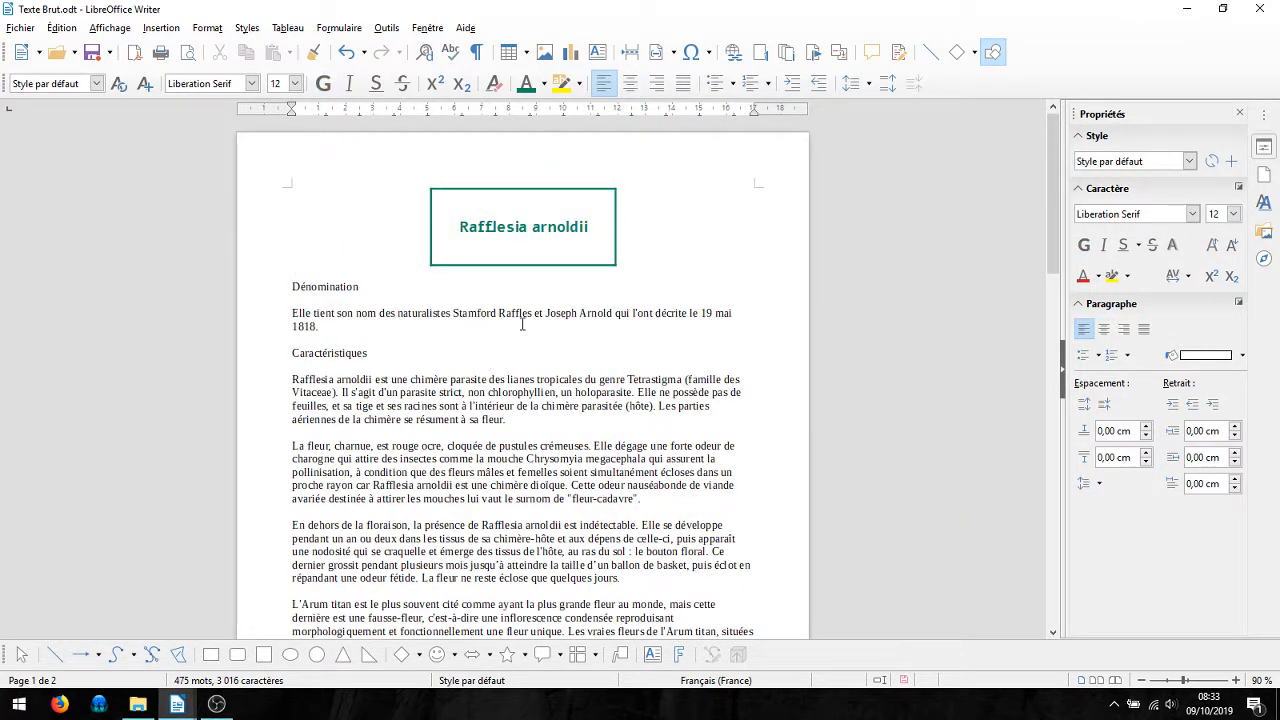
Step: Justify all the body text below the title, from "Dénomination" to the last paragraph on page 2
scroll(521, 324, "down", 3)
scroll(560, 340, "up", 3)
scroll(614, 362, "down", 6)
scroll(596, 405, "up", 6)
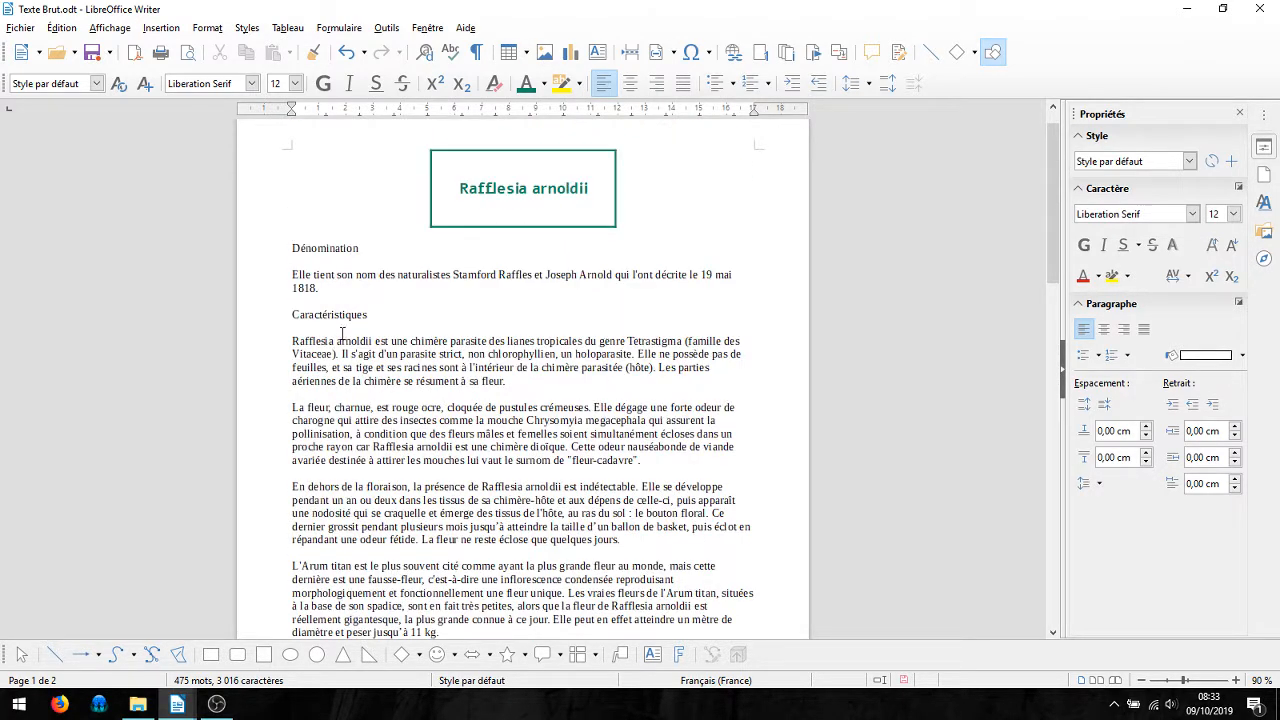
left_click_drag(290, 245, 450, 600)
scroll(640, 300, "up", 12)
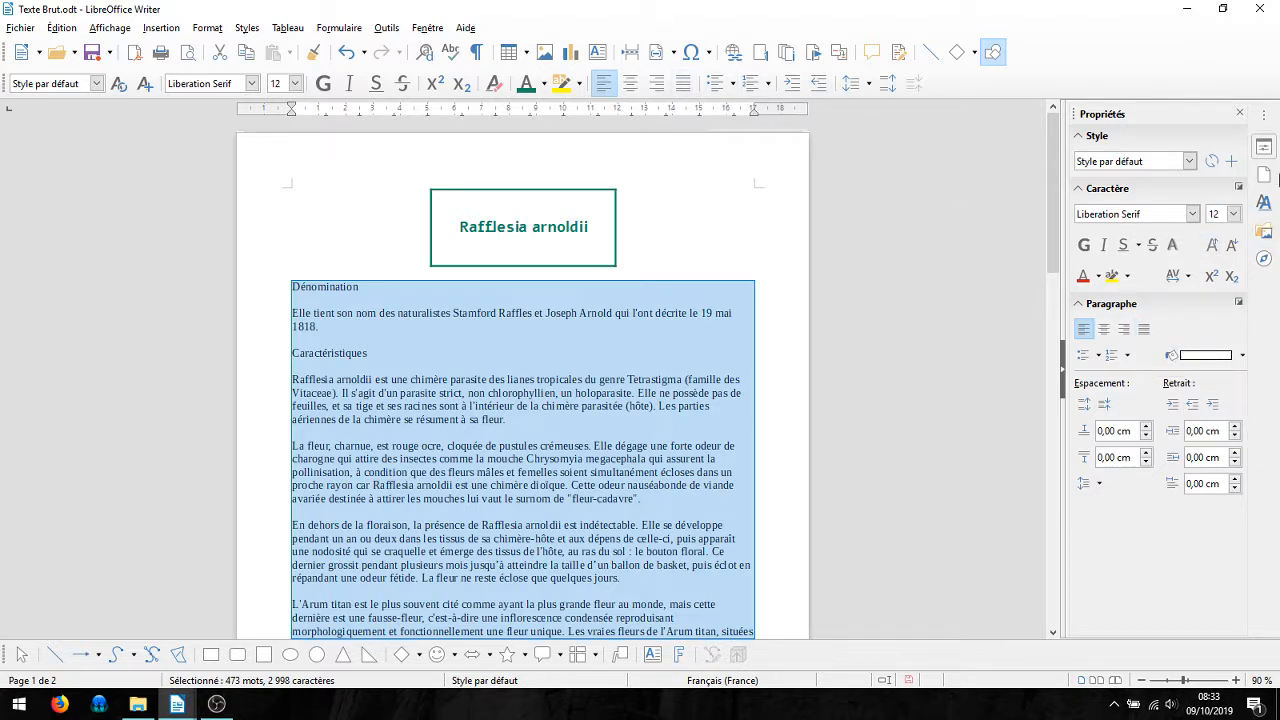
left_click(1264, 147)
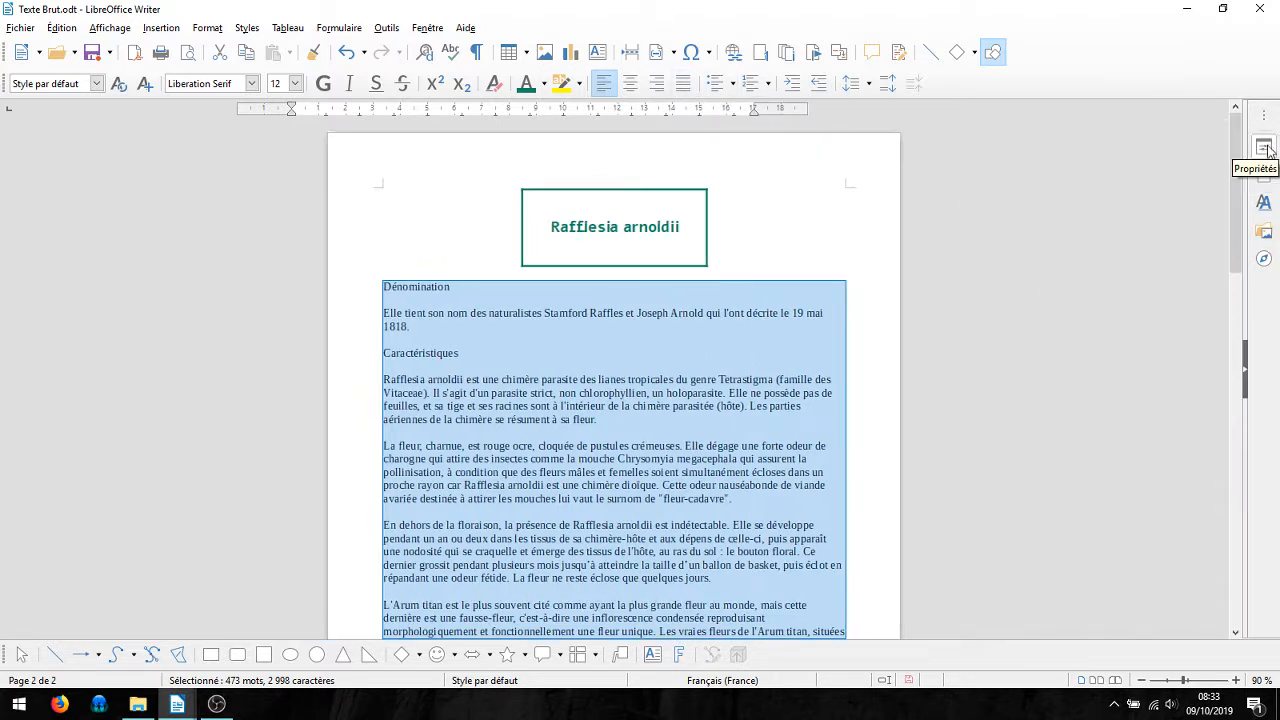
left_click(1264, 147)
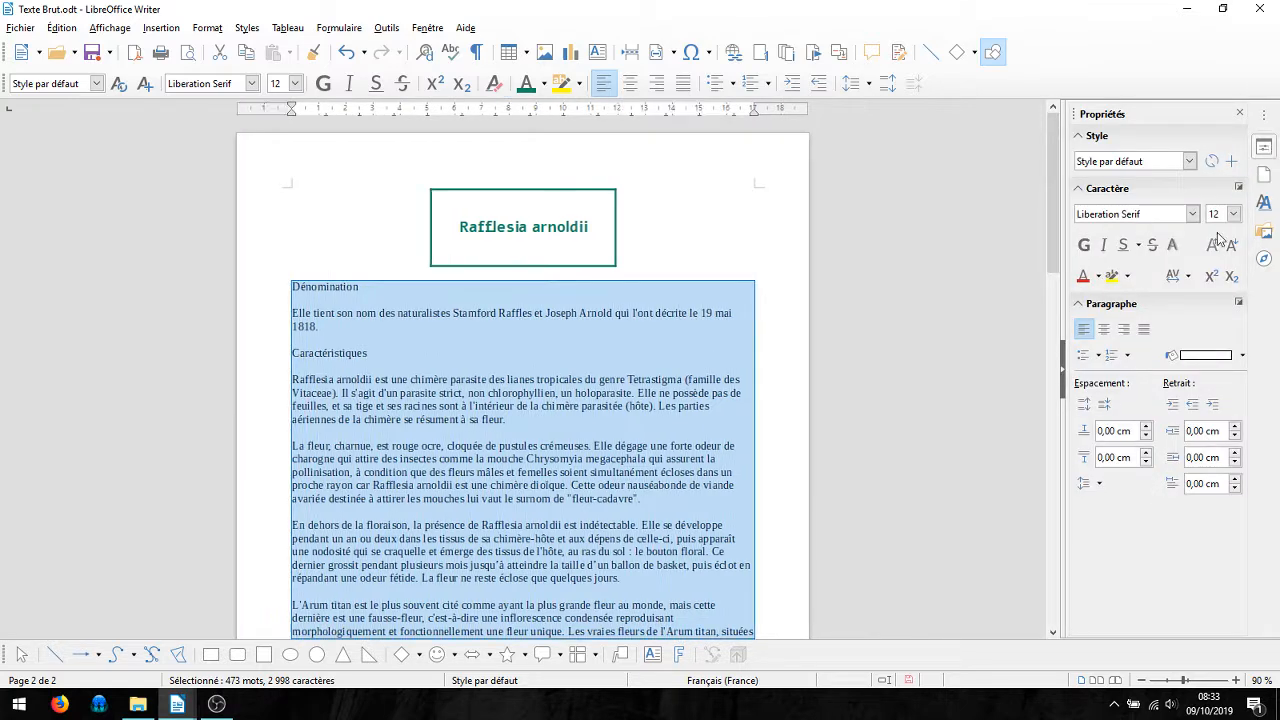
left_click(1143, 332)
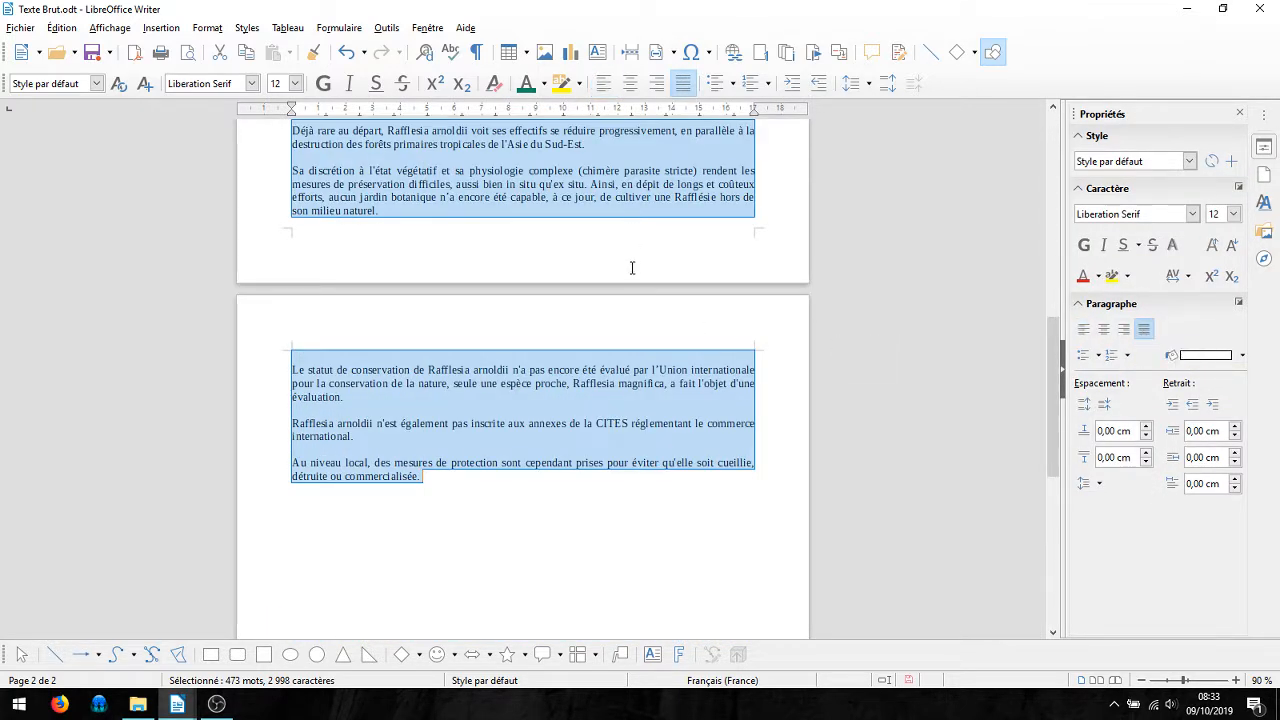
scroll(632, 268, "up", 8)
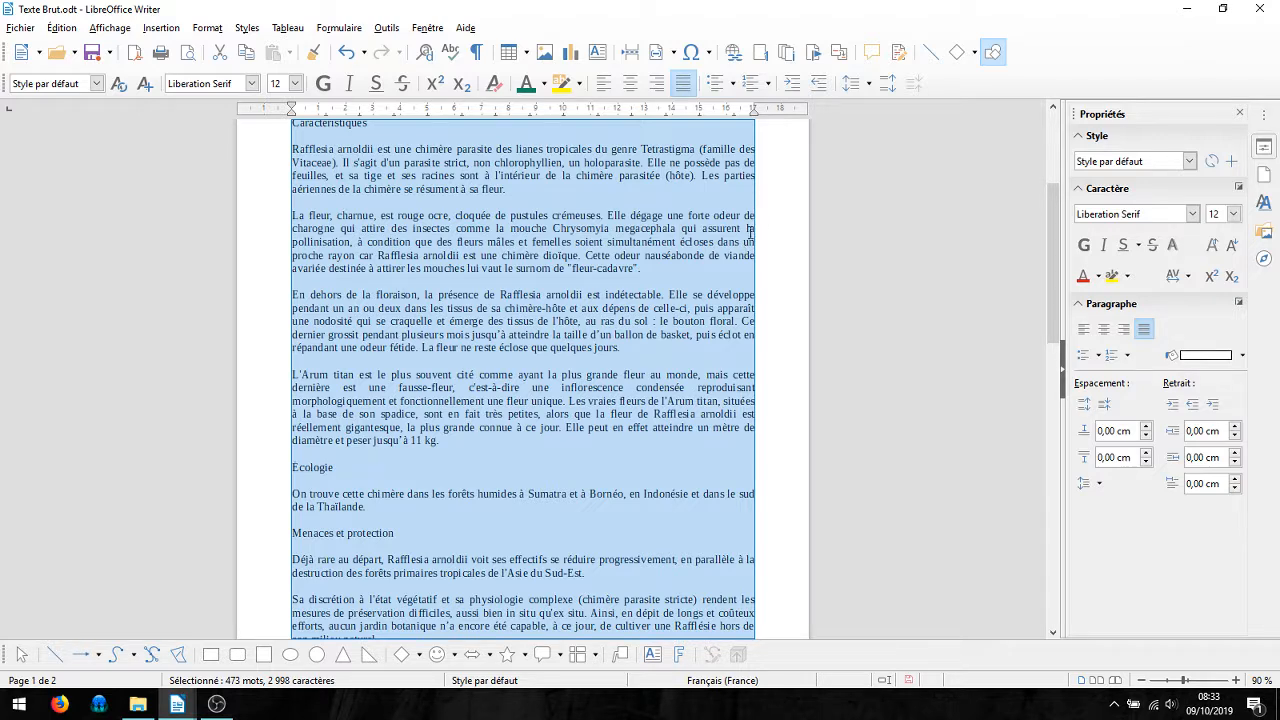
scroll(743, 252, "up", 3)
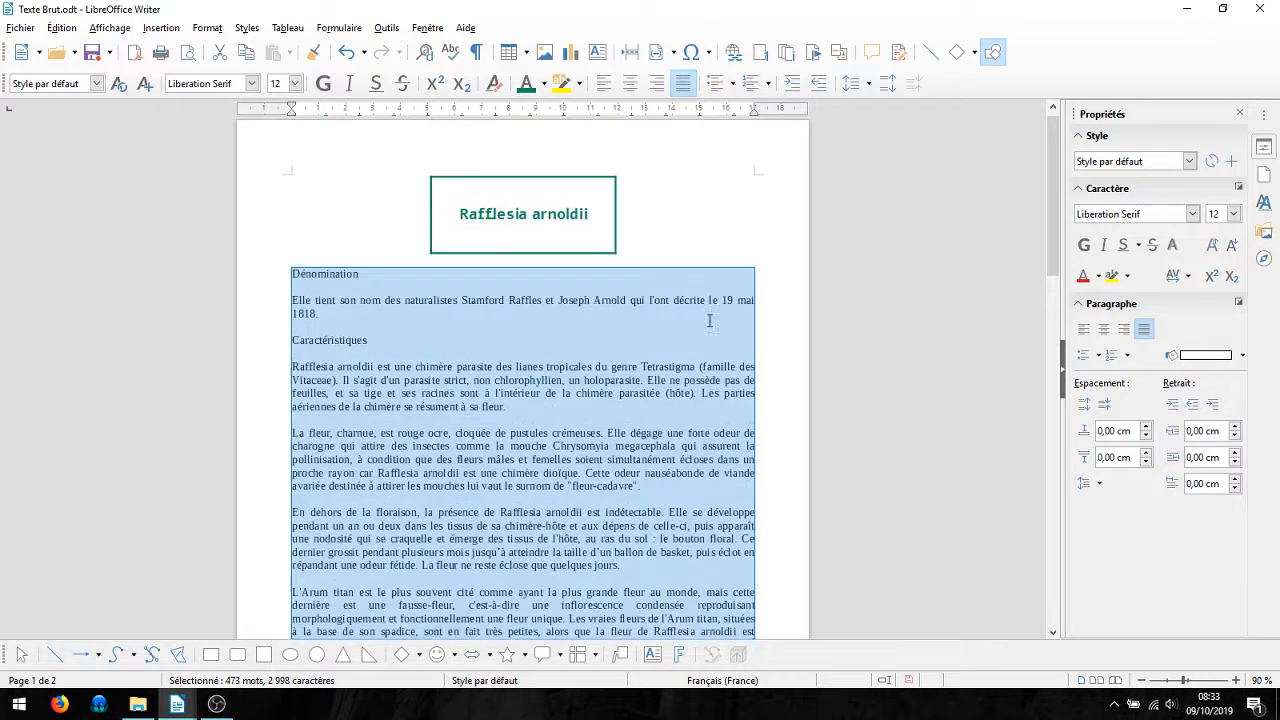
left_click(486, 347)
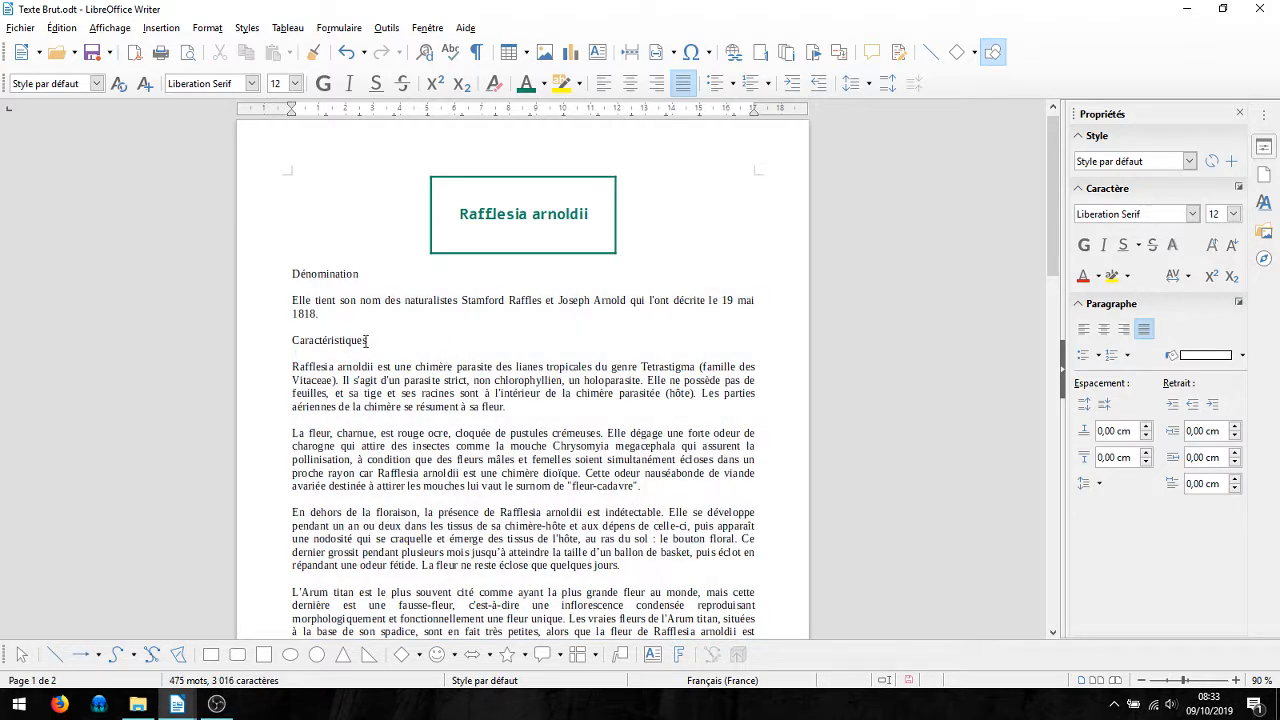
Step: Select the headings Dénomination, Caractéristiques, Ecologie and Menaces et protection together and colour them a lighter shade of teal
double_click(339, 273)
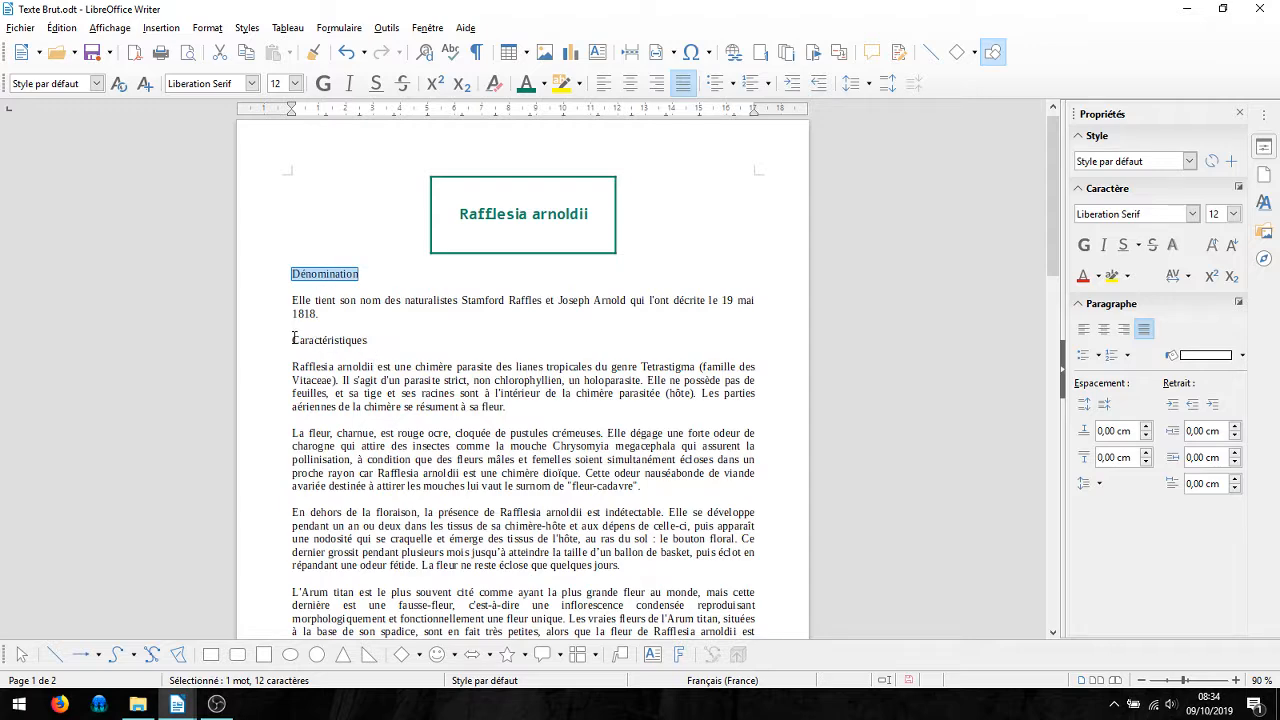
left_click_drag(293, 339, 369, 342)
scroll(387, 355, "down", 4)
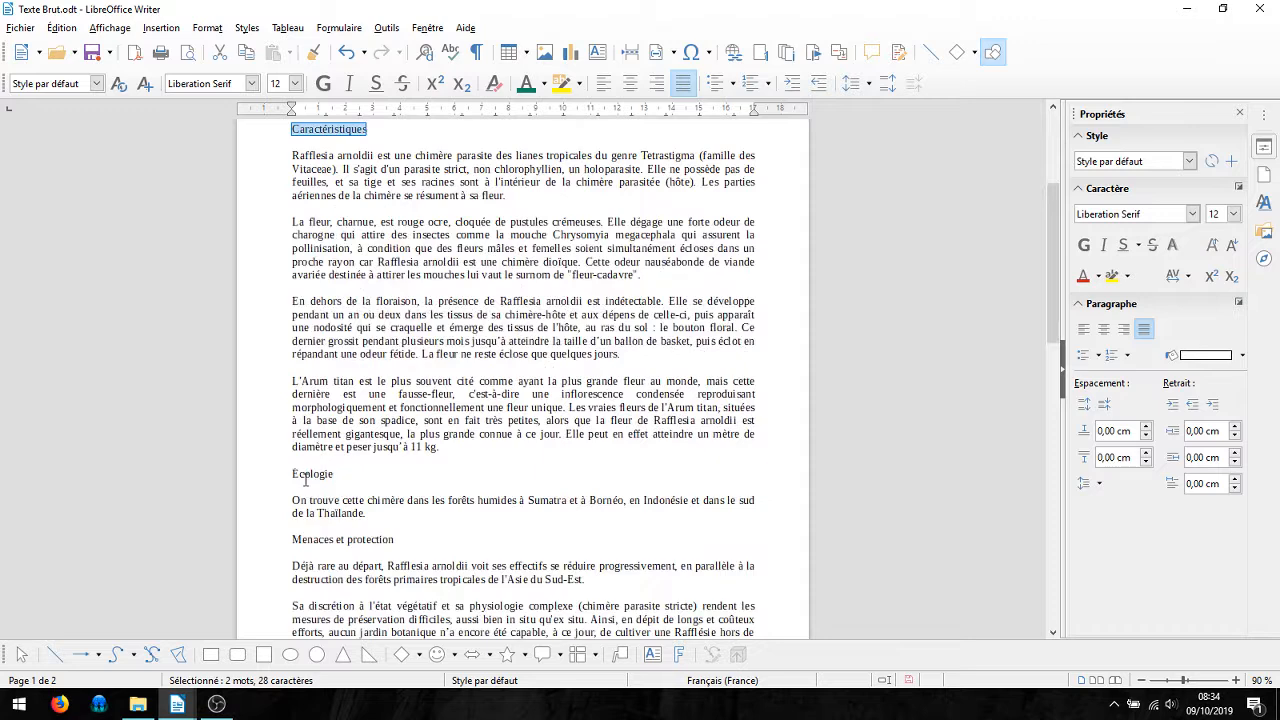
left_click_drag(293, 473, 337, 475)
left_click_drag(292, 539, 396, 539)
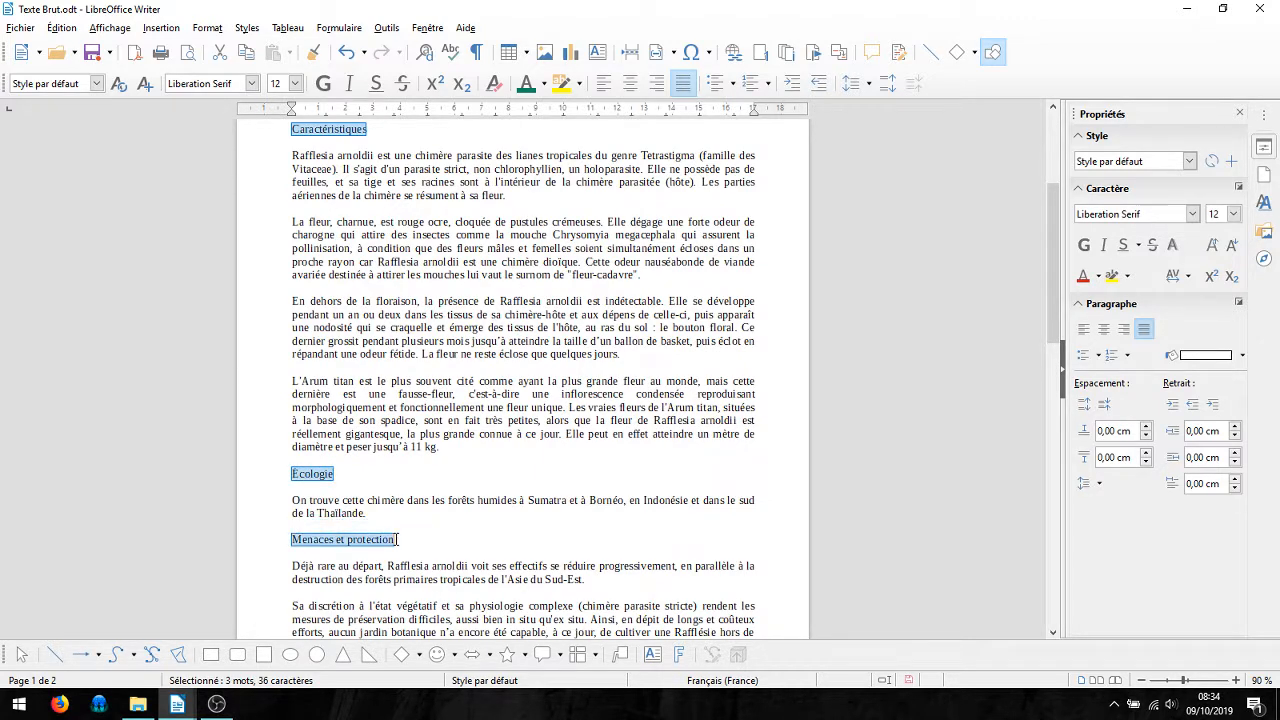
scroll(568, 300, "up", 3)
left_click(543, 84)
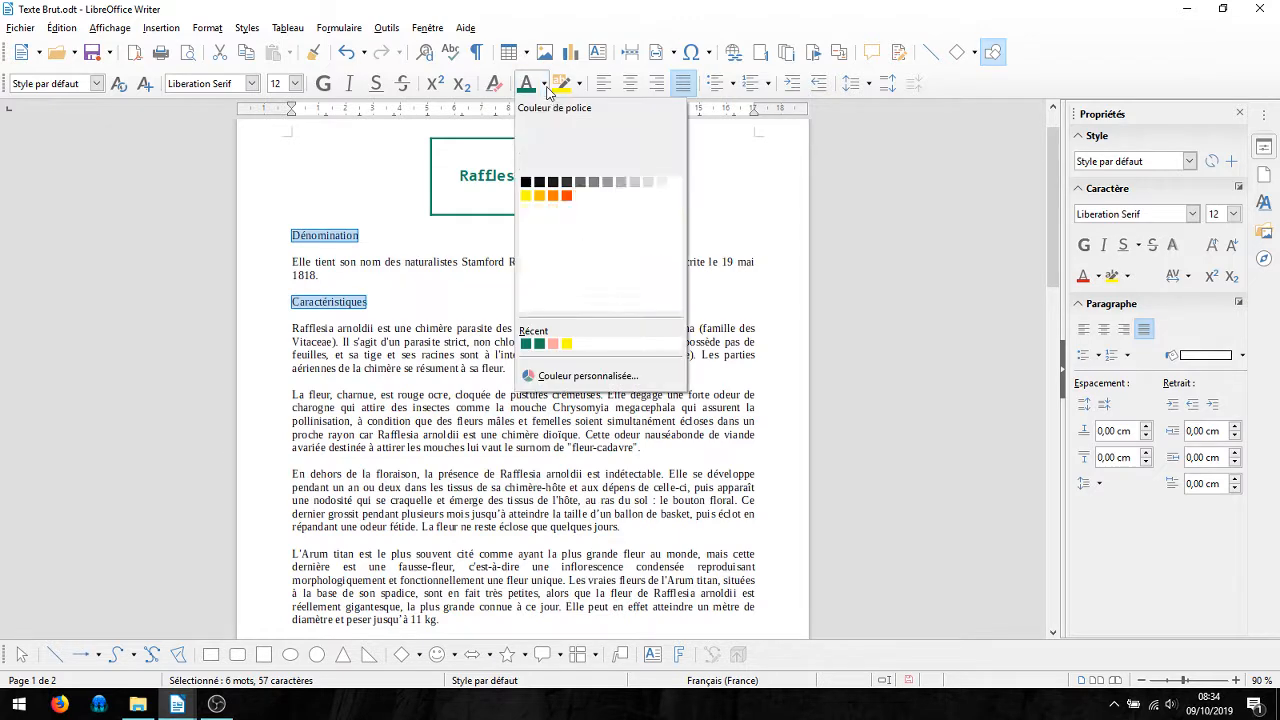
left_click(649, 250)
scroll(540, 220, "up", 5)
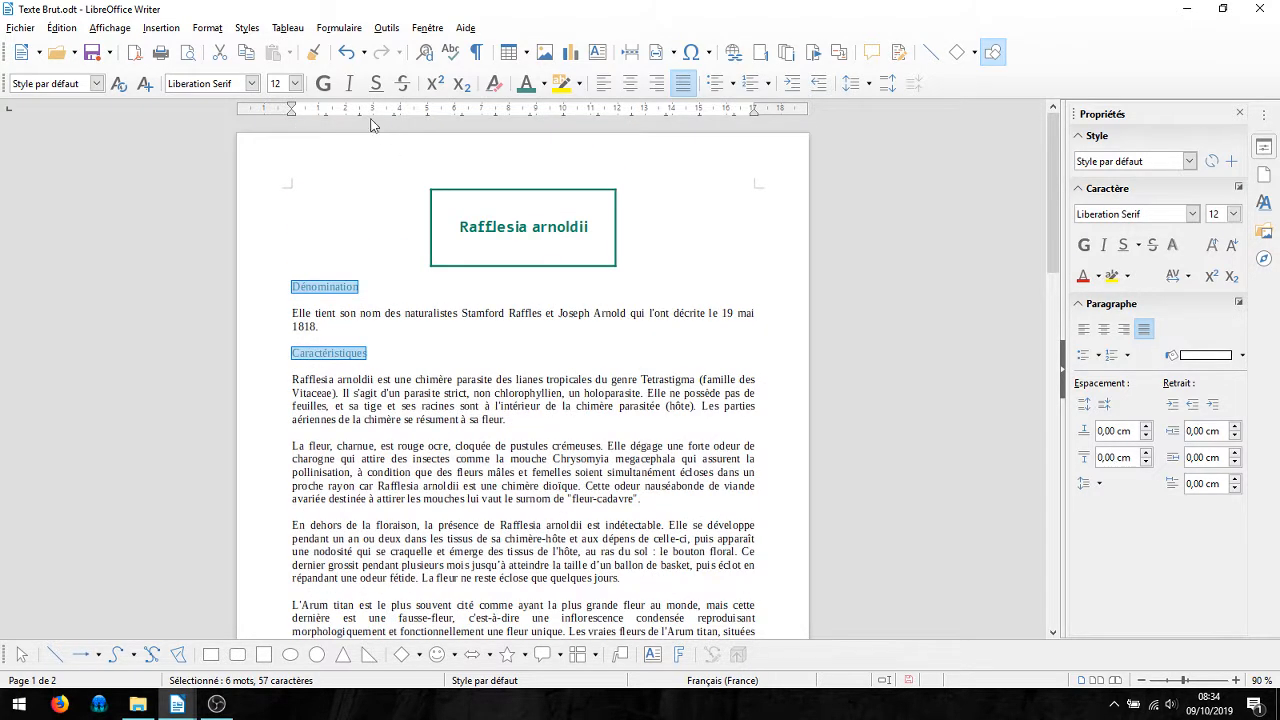
Step: Make the four selected section headings bold, 15 pt, in the Alamain font
scroll(370, 124, "down", 5)
left_click(295, 83)
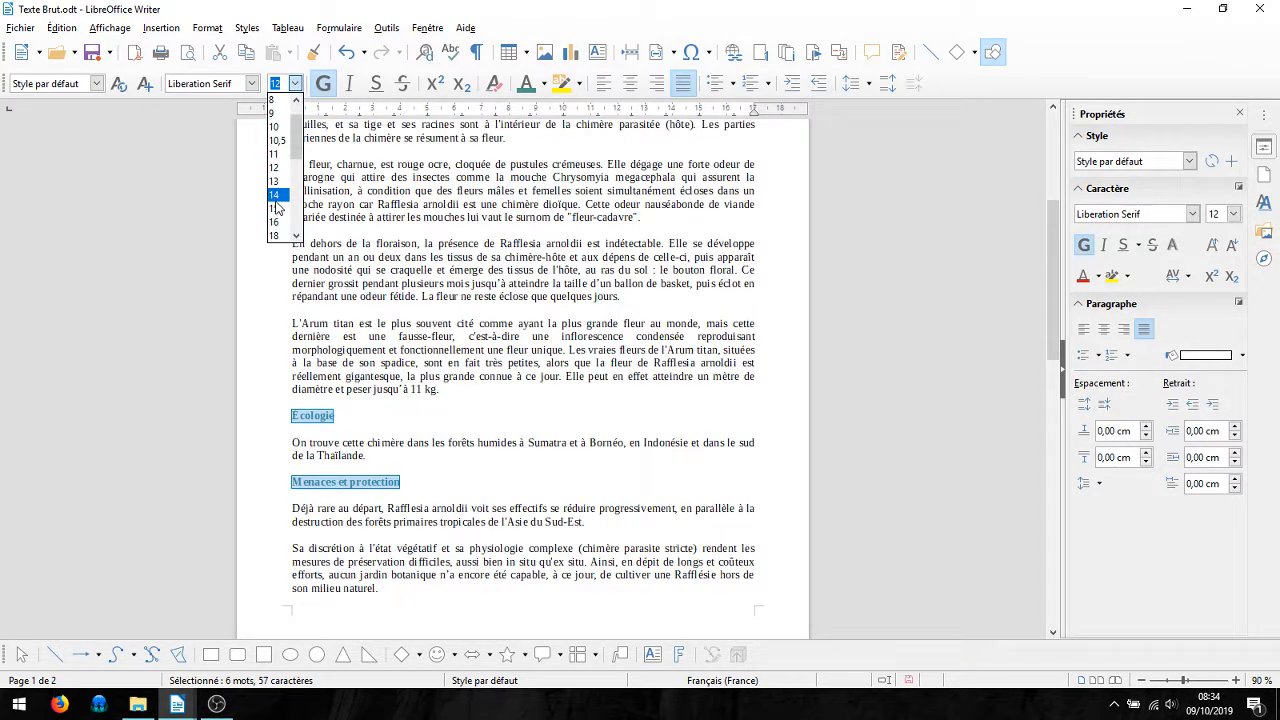
left_click(277, 208)
left_click(252, 83)
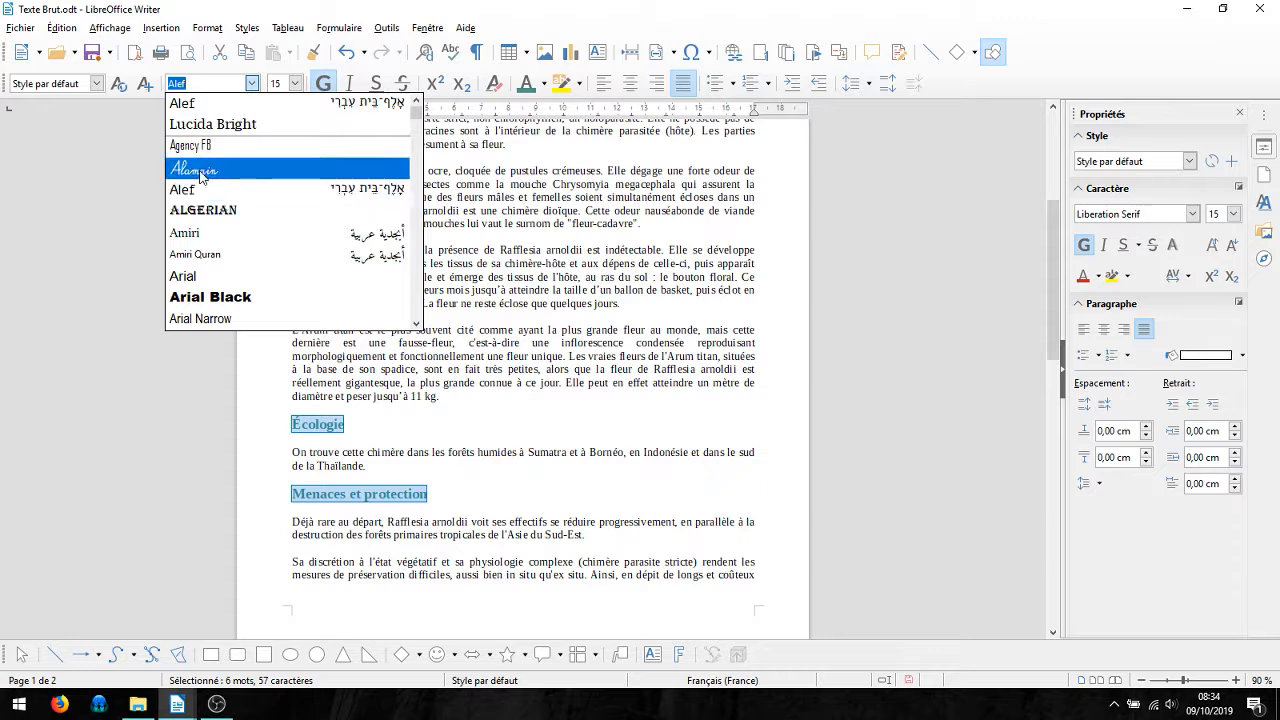
left_click(202, 172)
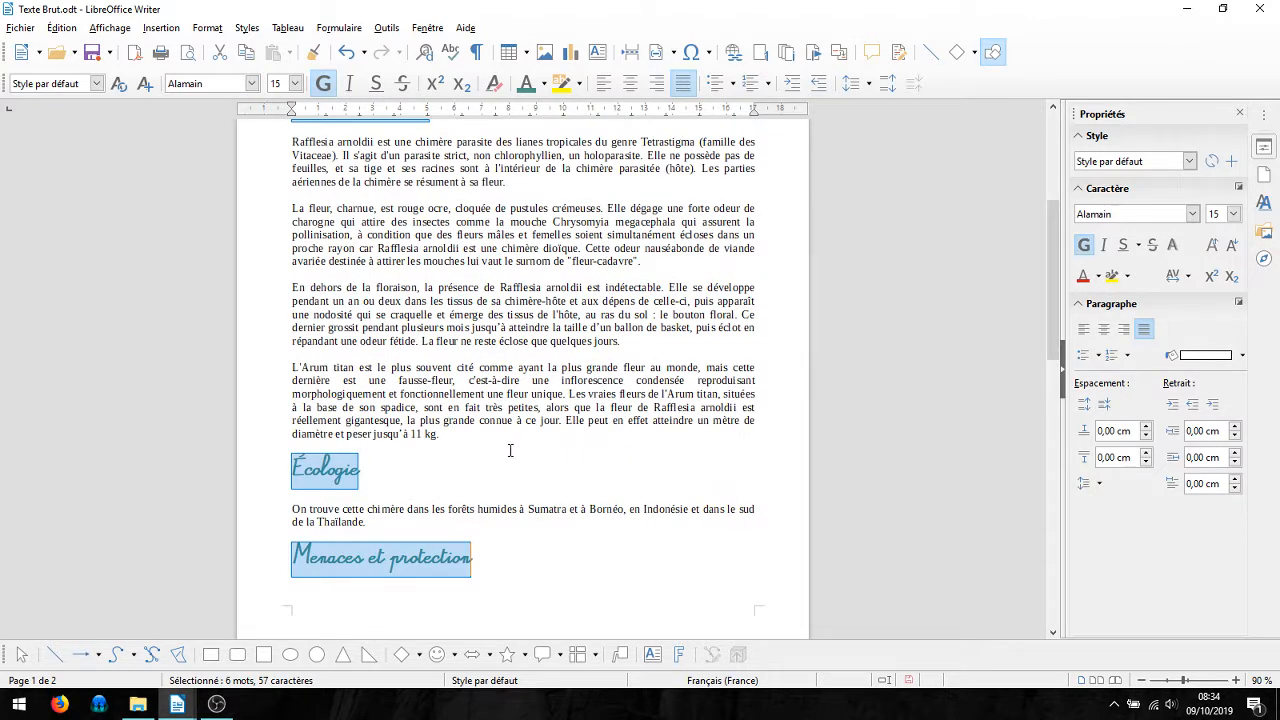
Step: Increase the left indent of the four selected section headings to 1,25 cm
scroll(508, 449, "up", 5)
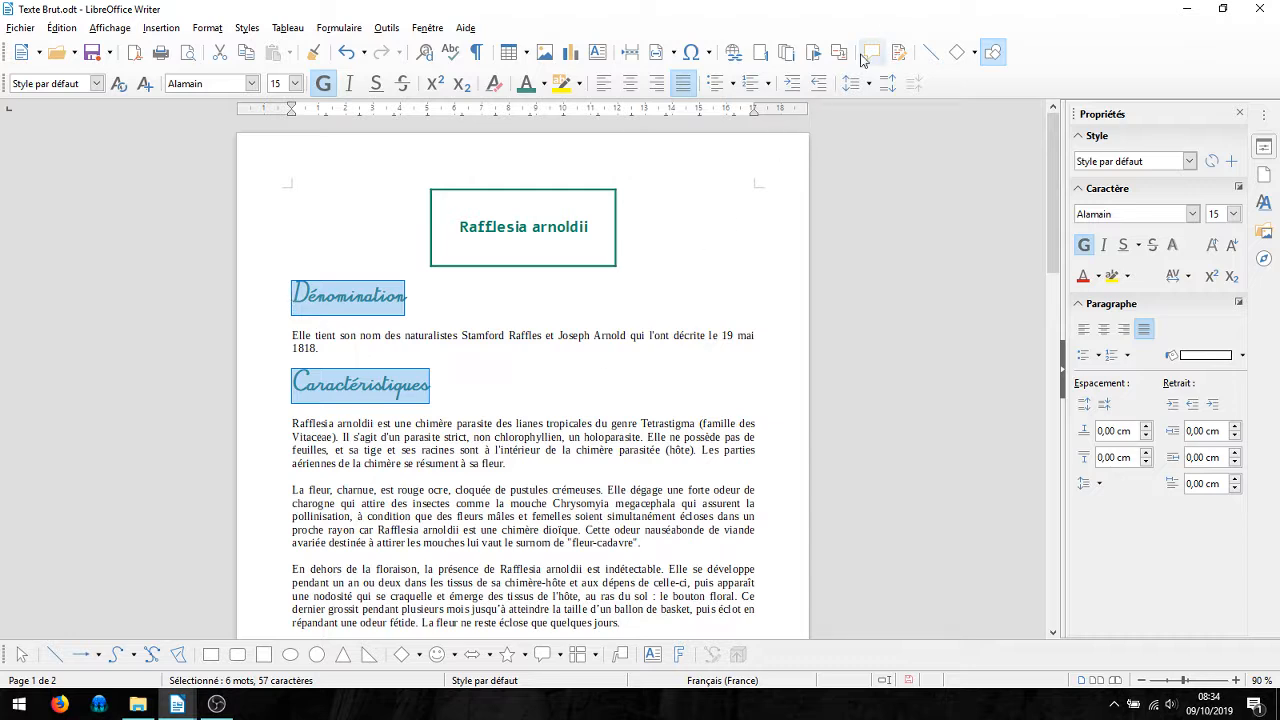
left_click(800, 90)
scroll(400, 472, "up", 2)
scroll(401, 472, "up", 3)
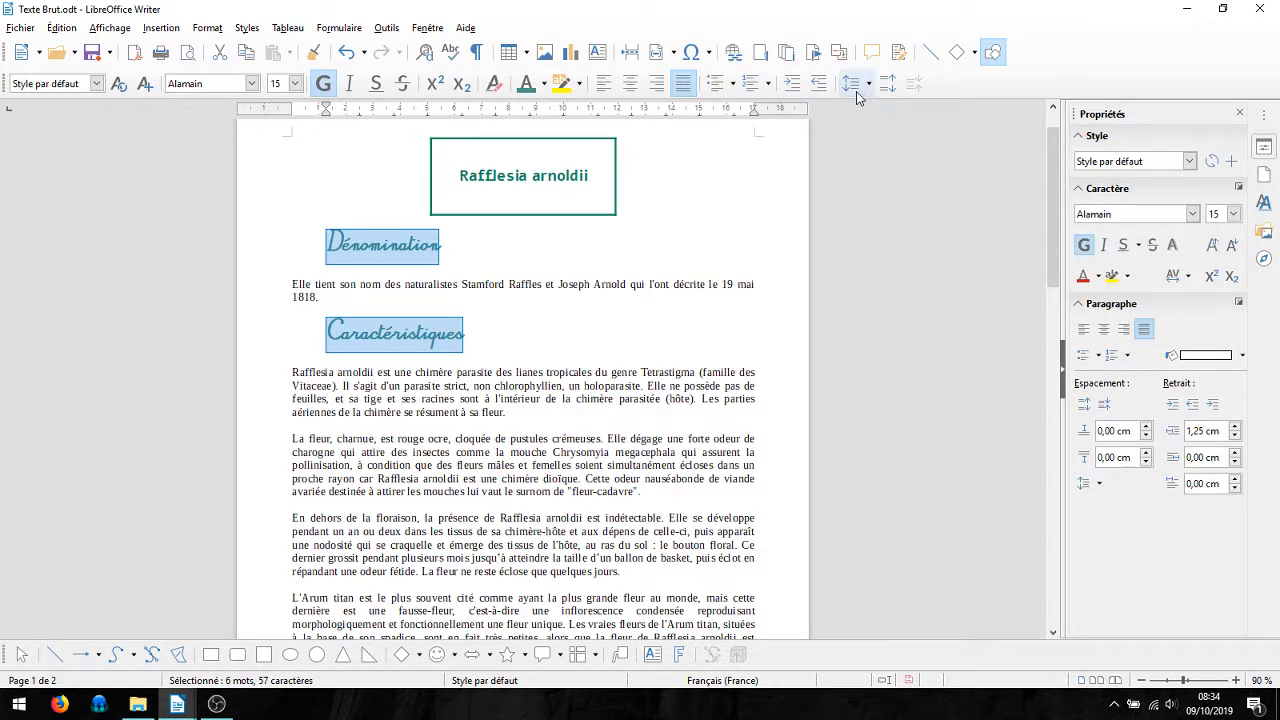
left_click(790, 88)
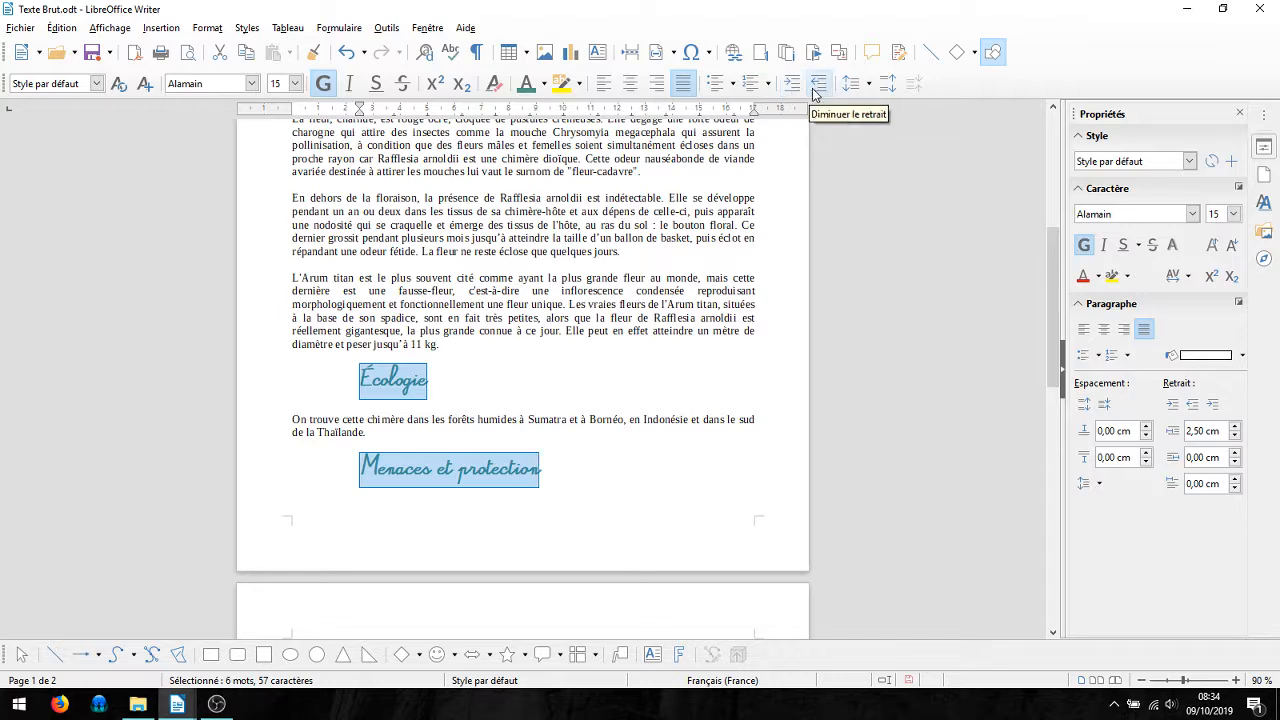
key("ctrl+z")
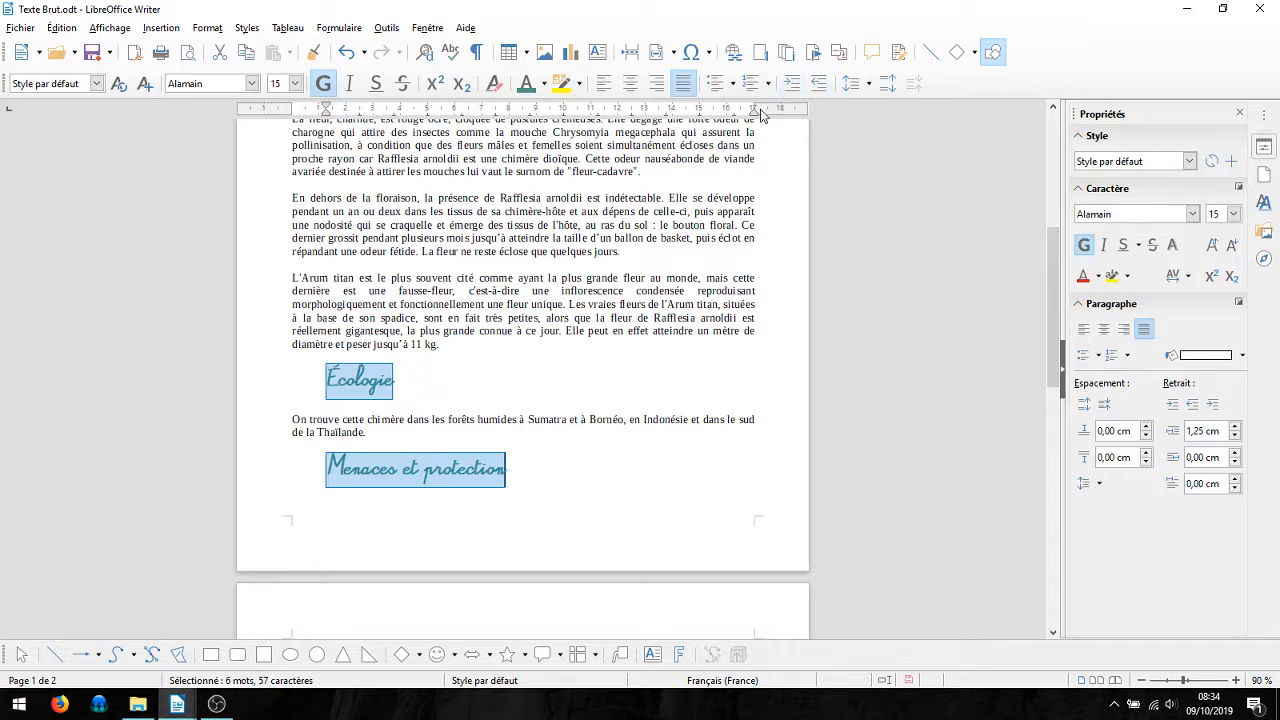
scroll(430, 330, "up", 7)
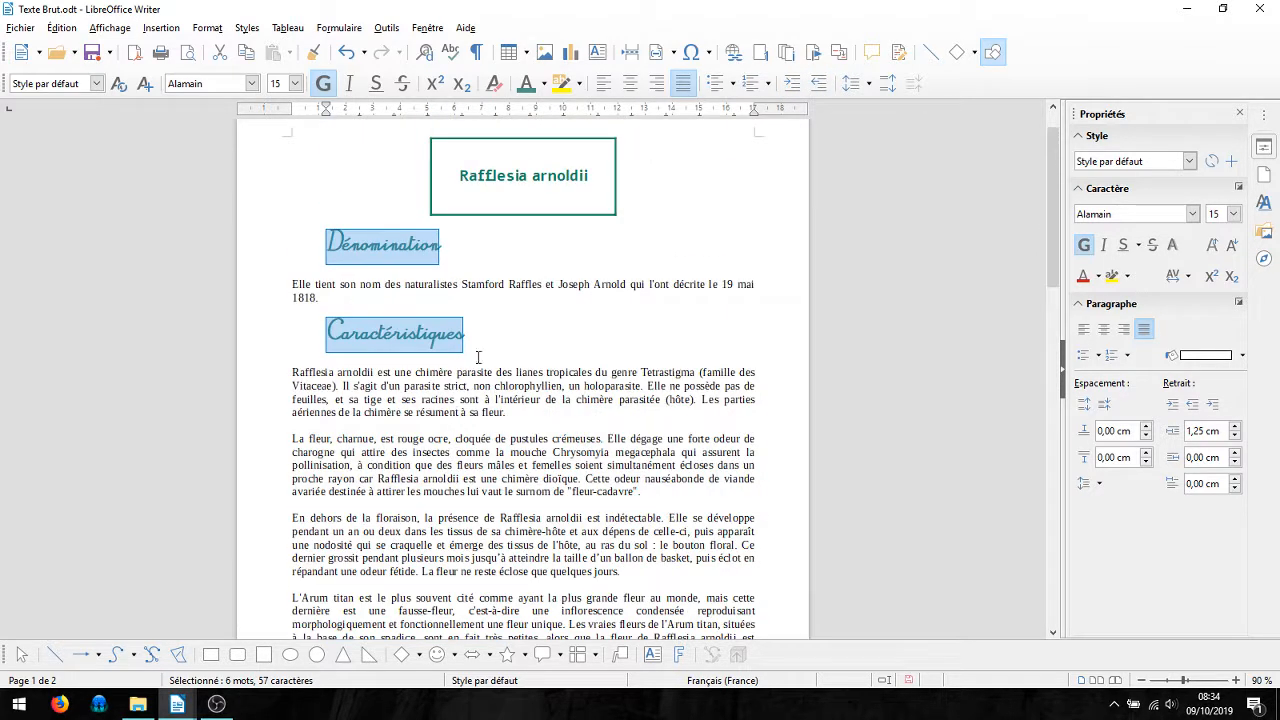
Step: Add a new line below the first paragraph of the Caractéristiques section and insert the image "fleur" there
left_click(369, 390)
scroll(446, 393, "down", 3)
scroll(510, 395, "up", 3)
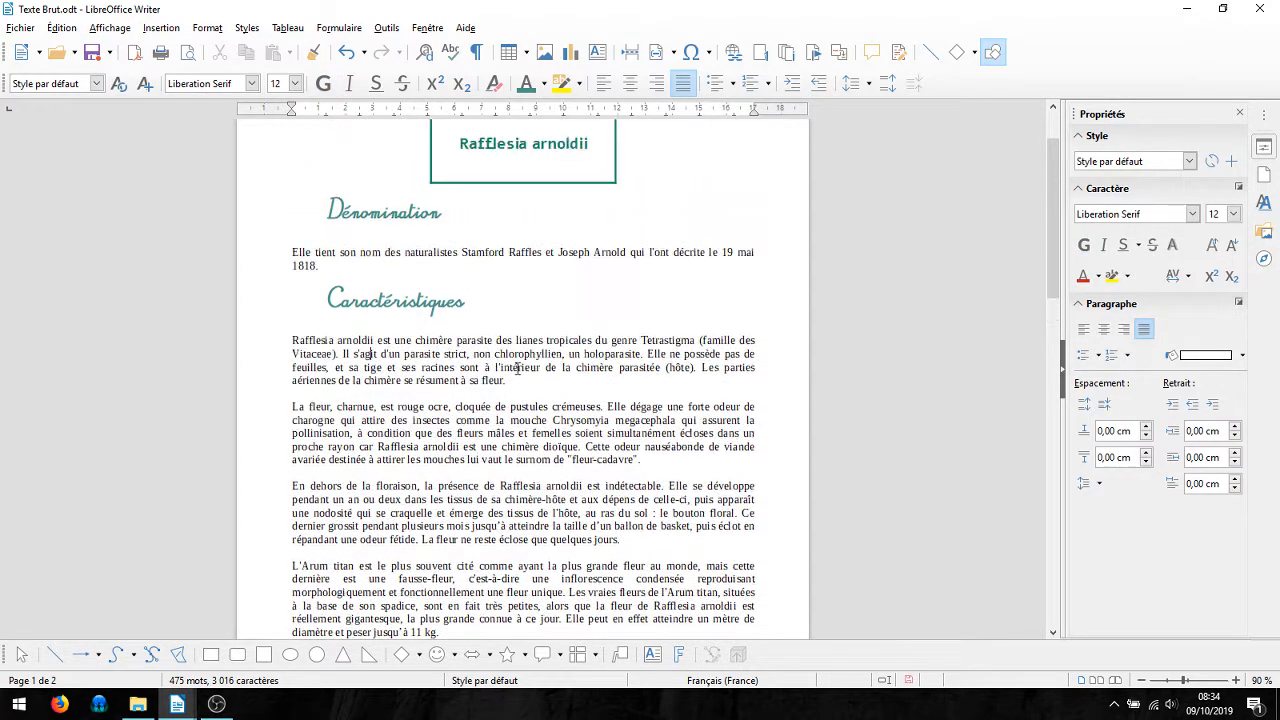
scroll(566, 391, "down", 1)
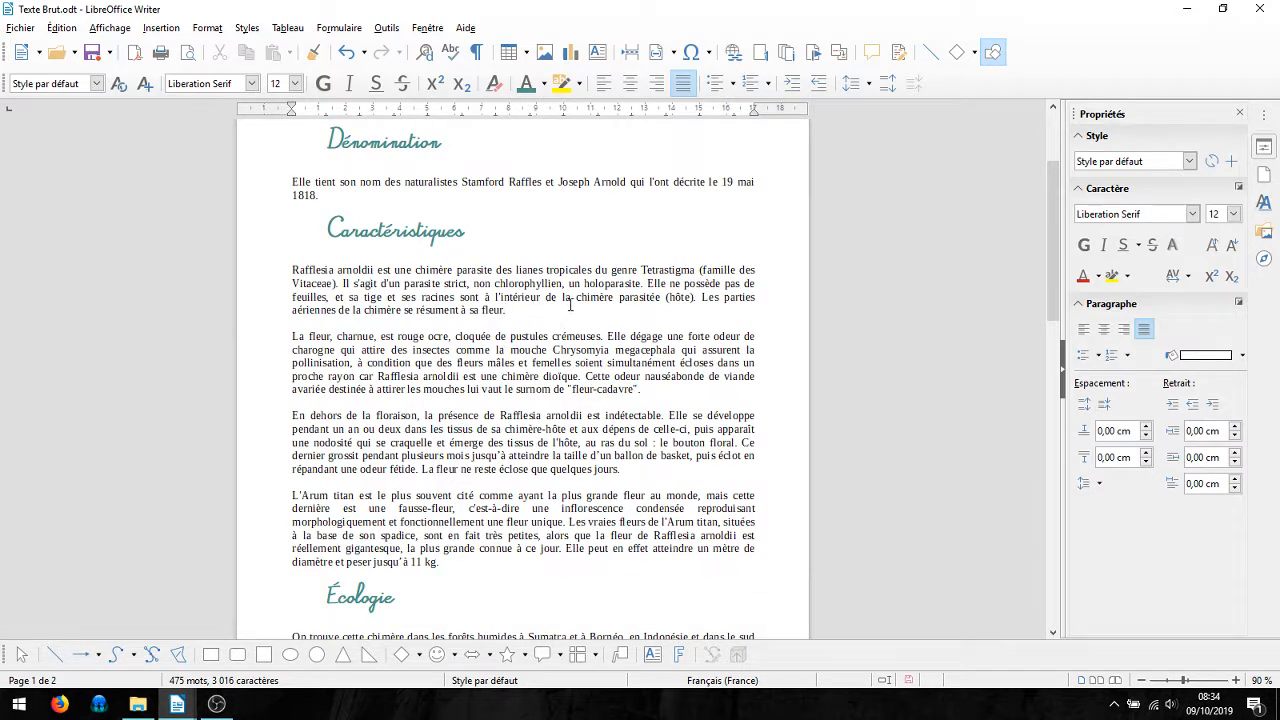
key("Return")
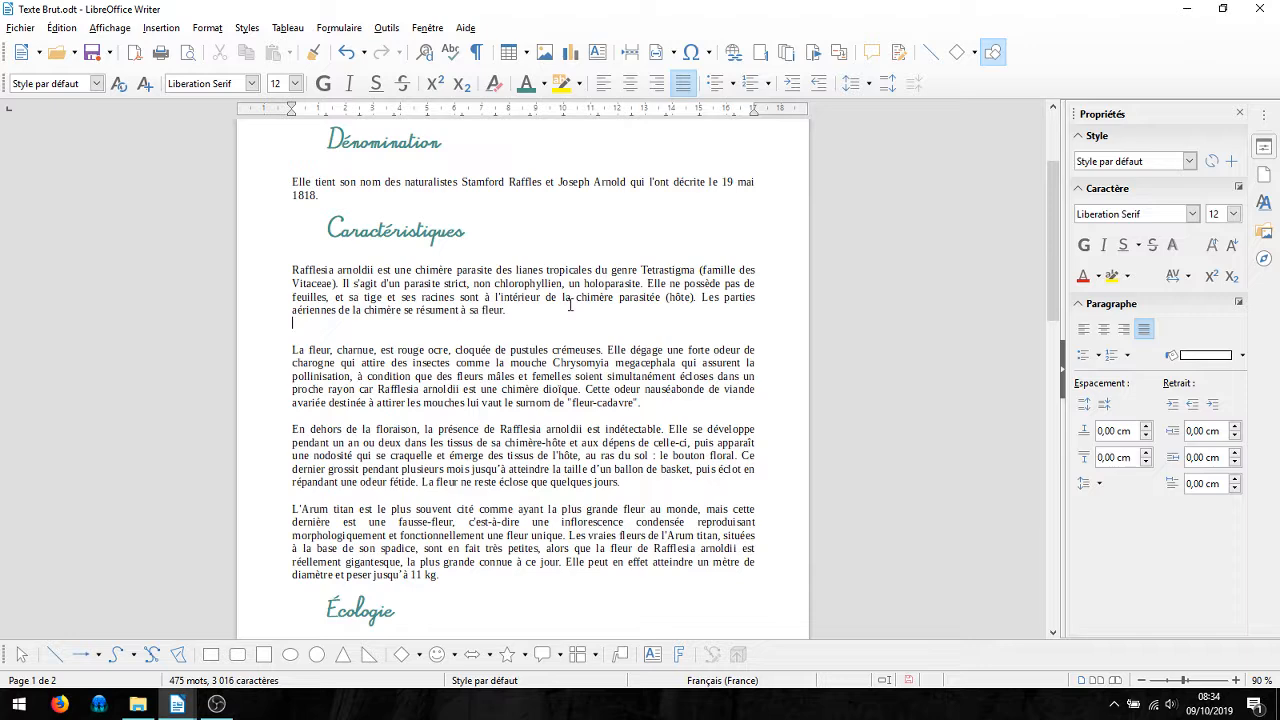
left_click(160, 27)
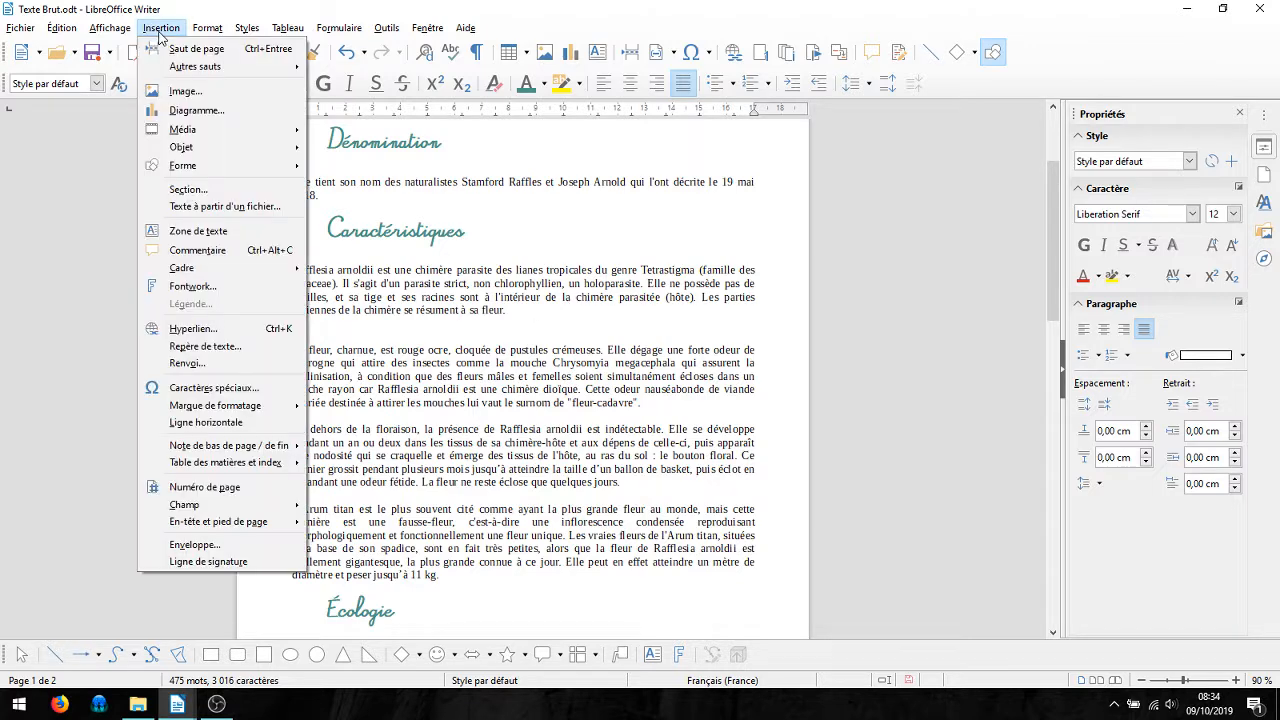
left_click(185, 98)
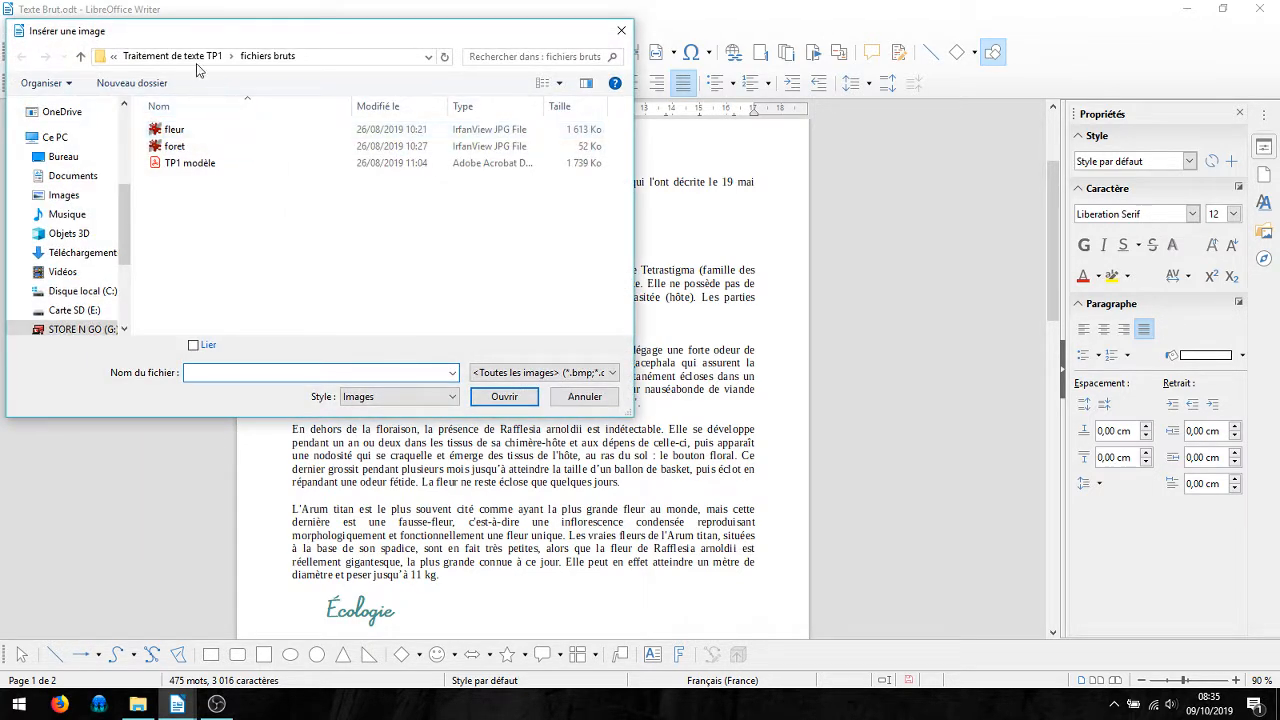
double_click(193, 137)
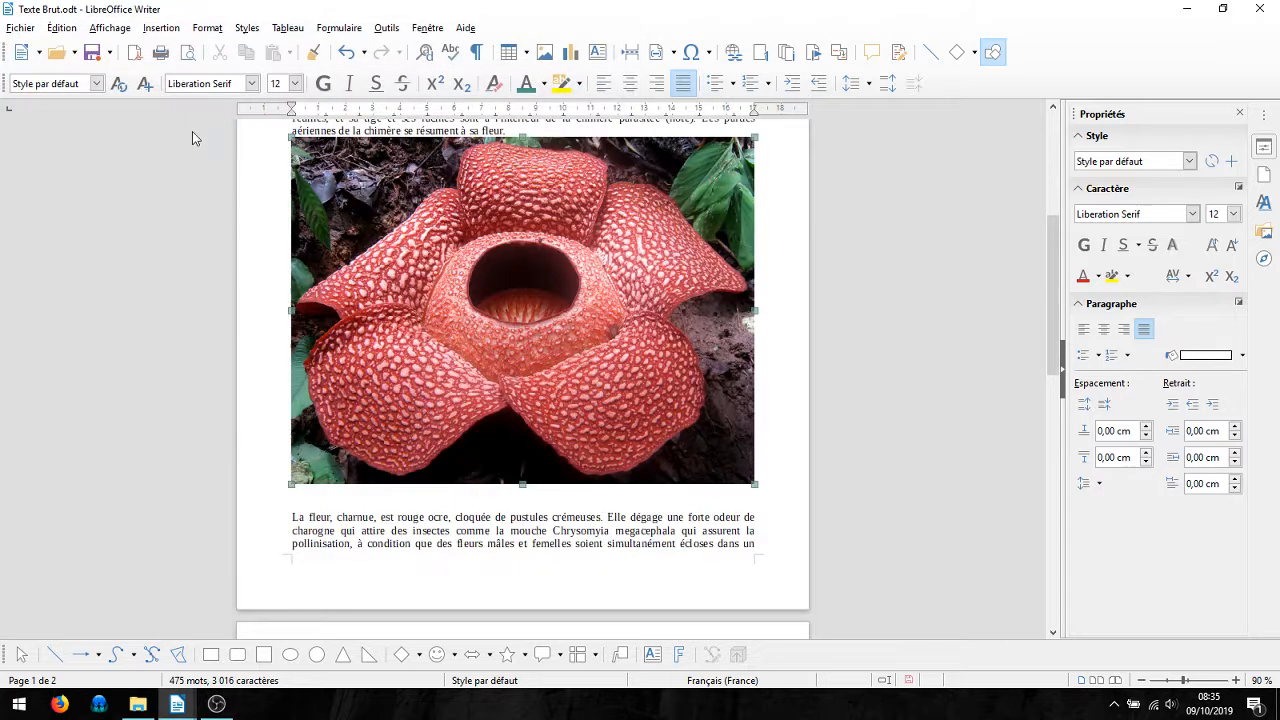
Step: Reduce the flower image's width to 15,00 cm with its aspect ratio kept
scroll(520, 290, "up", 2)
scroll(525, 320, "down", 1)
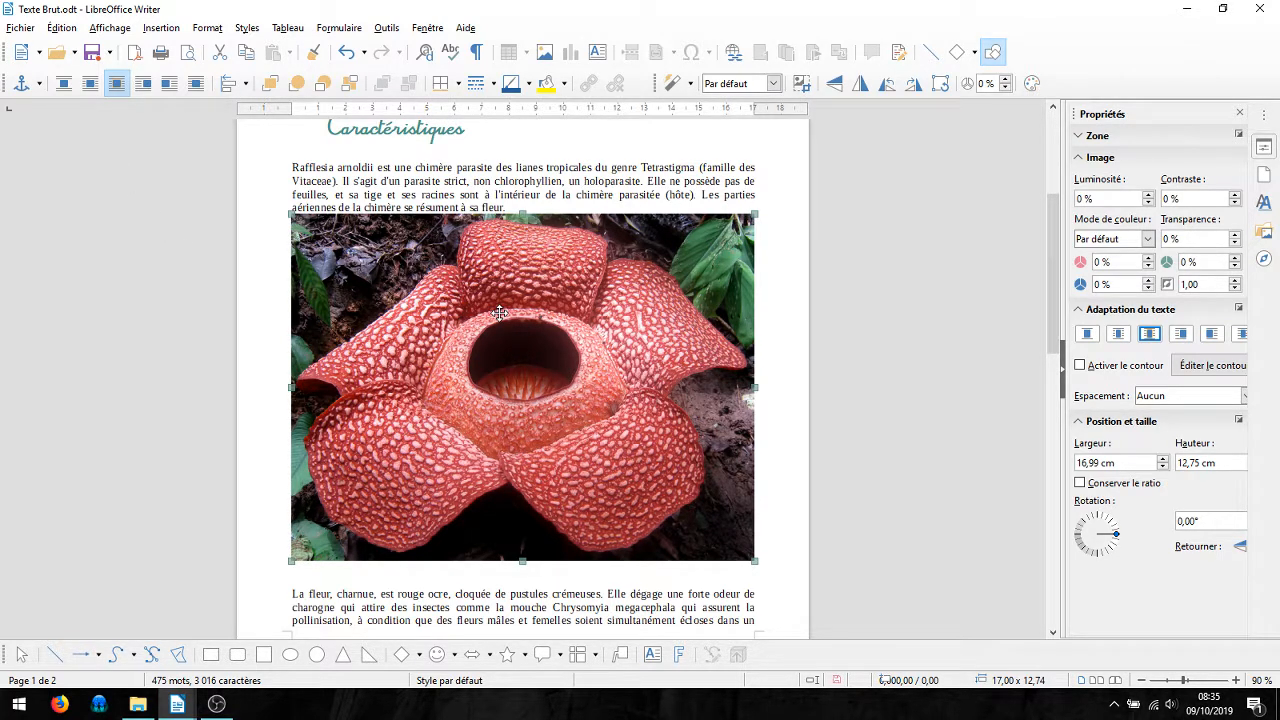
right_click(504, 372)
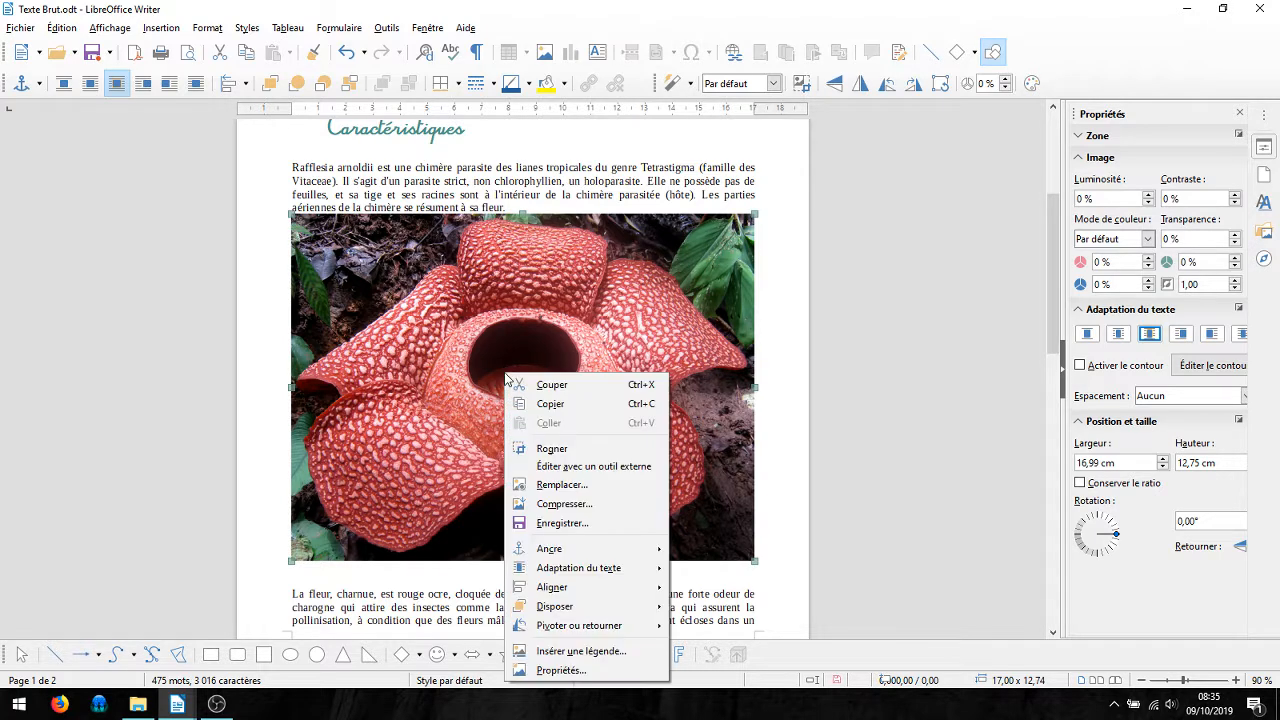
left_click(556, 670)
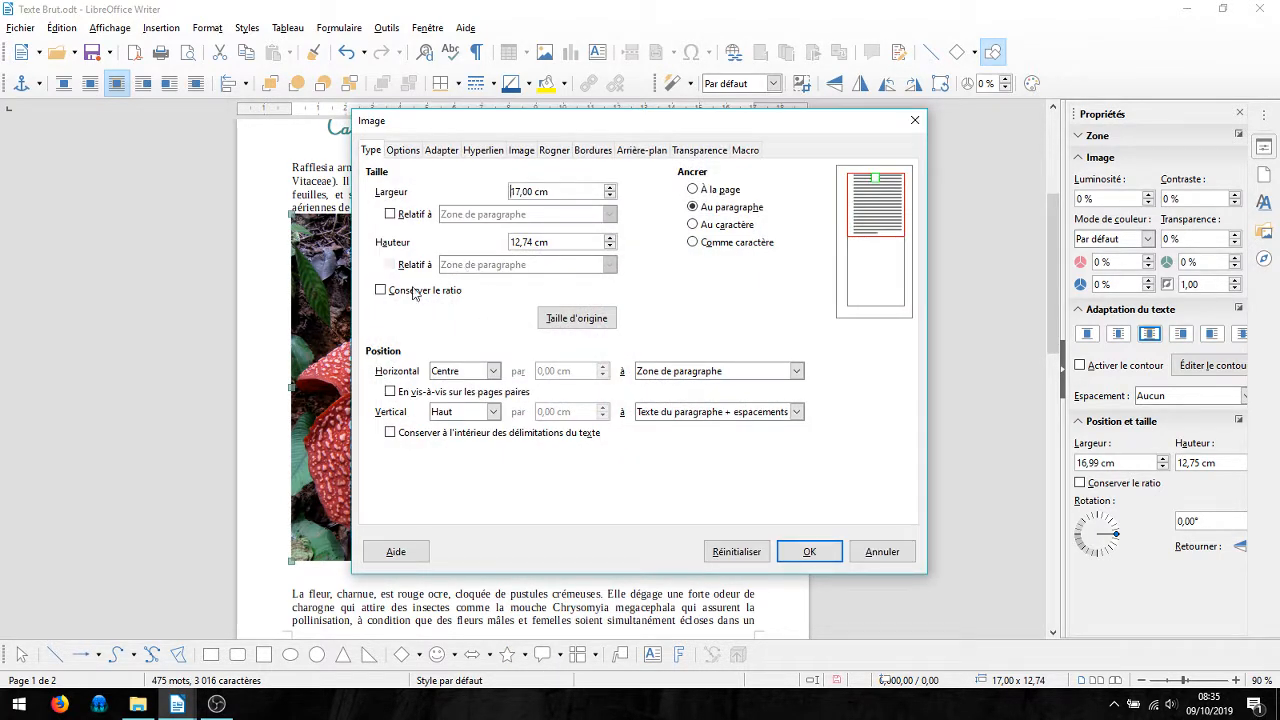
left_click(381, 290)
left_click(610, 196)
left_click(611, 197)
left_click(611, 197)
left_click(833, 552)
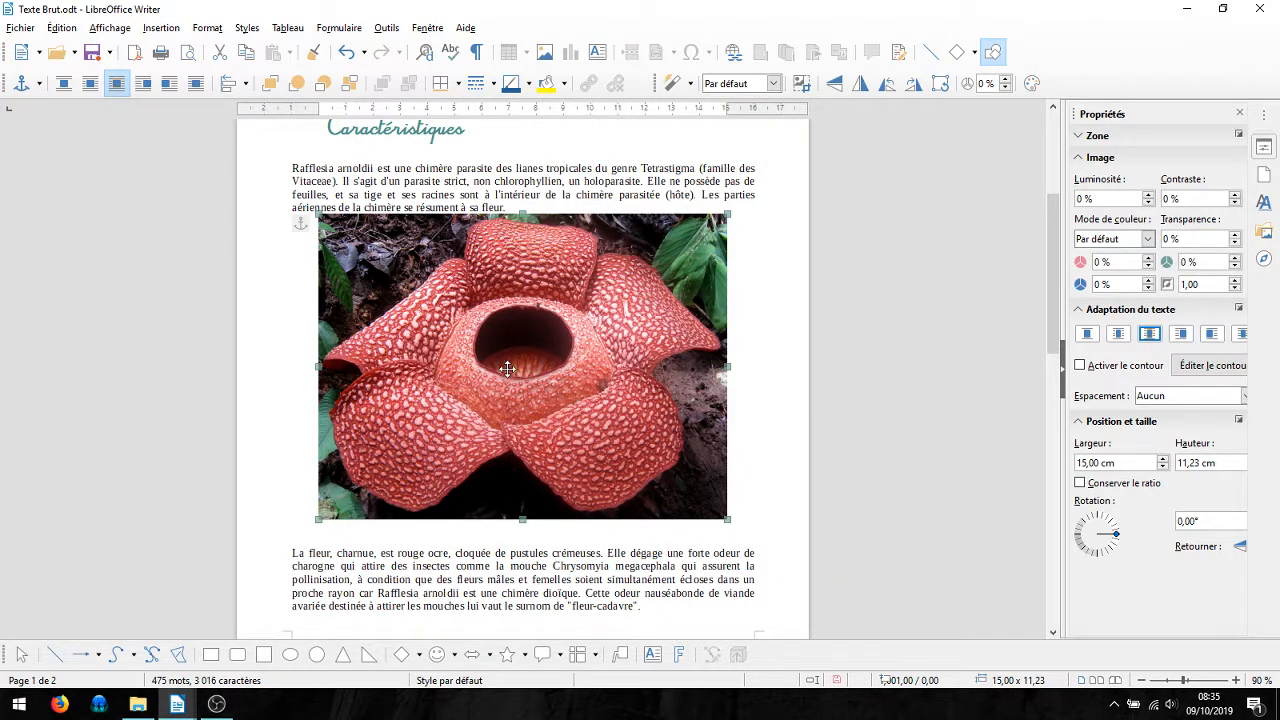
Step: Set the flower image's text wrapping to Pas d'adaptation and check its anchor options
left_click(63, 84)
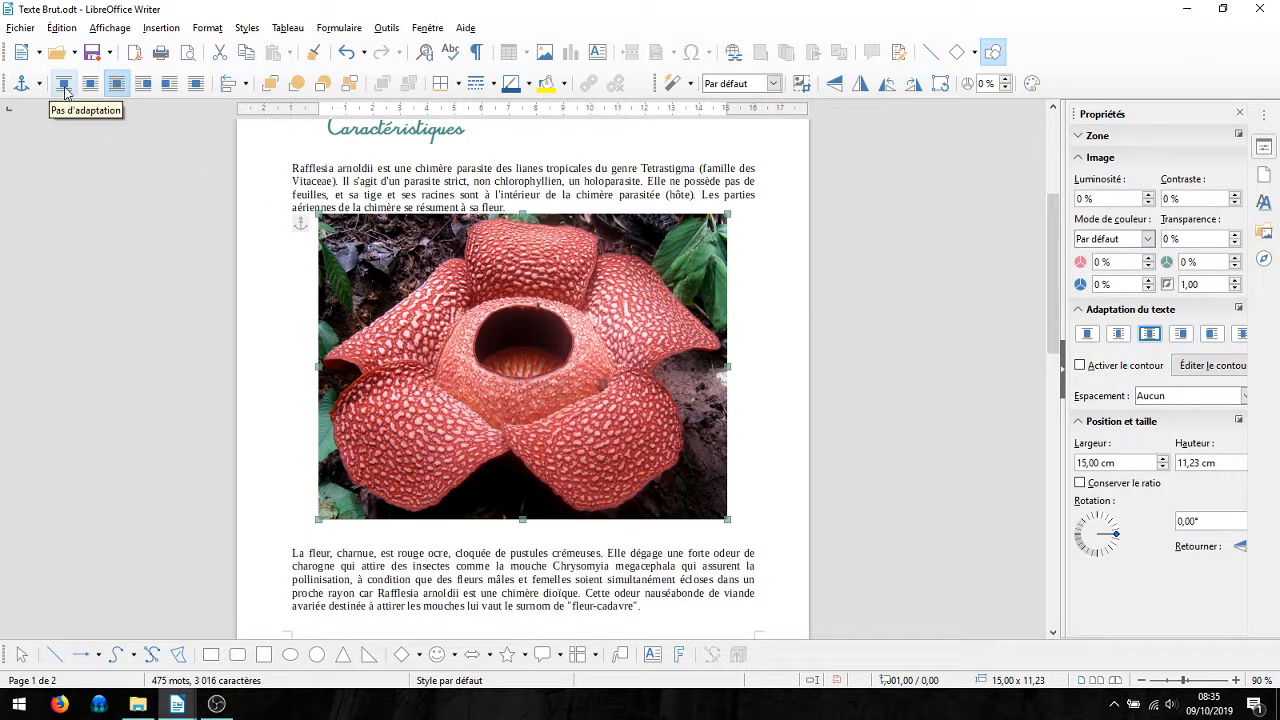
left_click(39, 88)
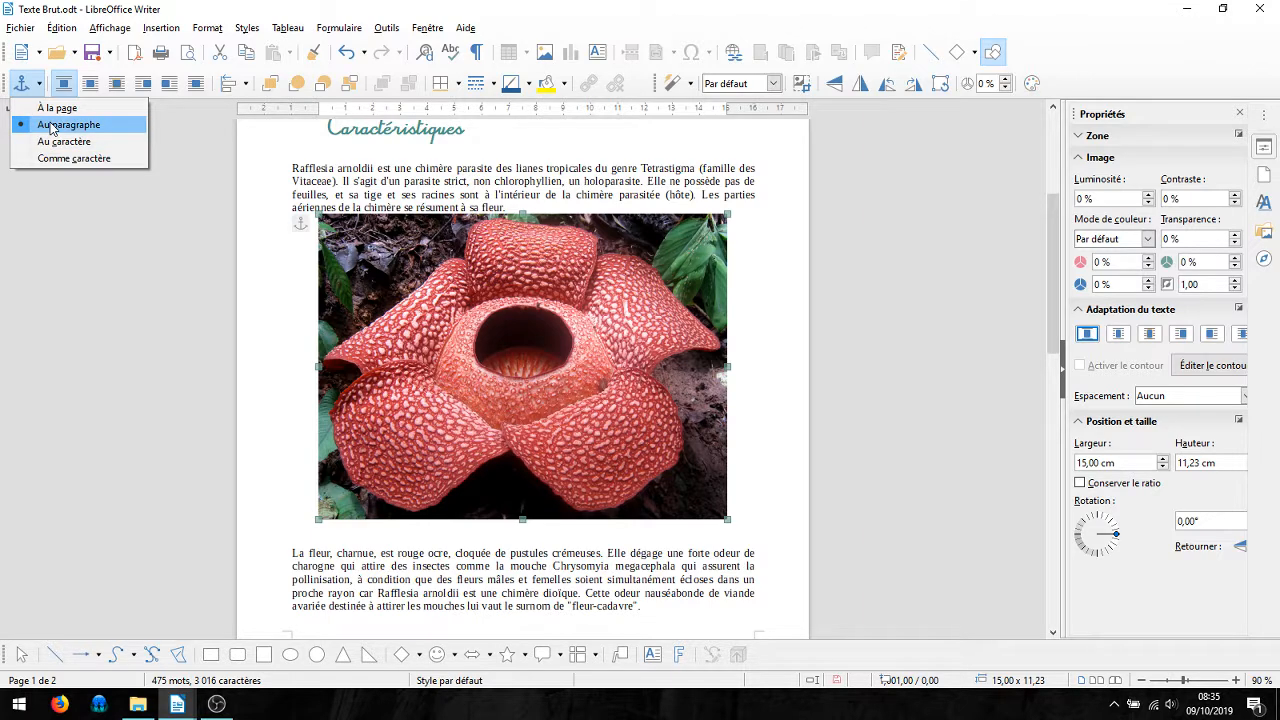
left_click(558, 195)
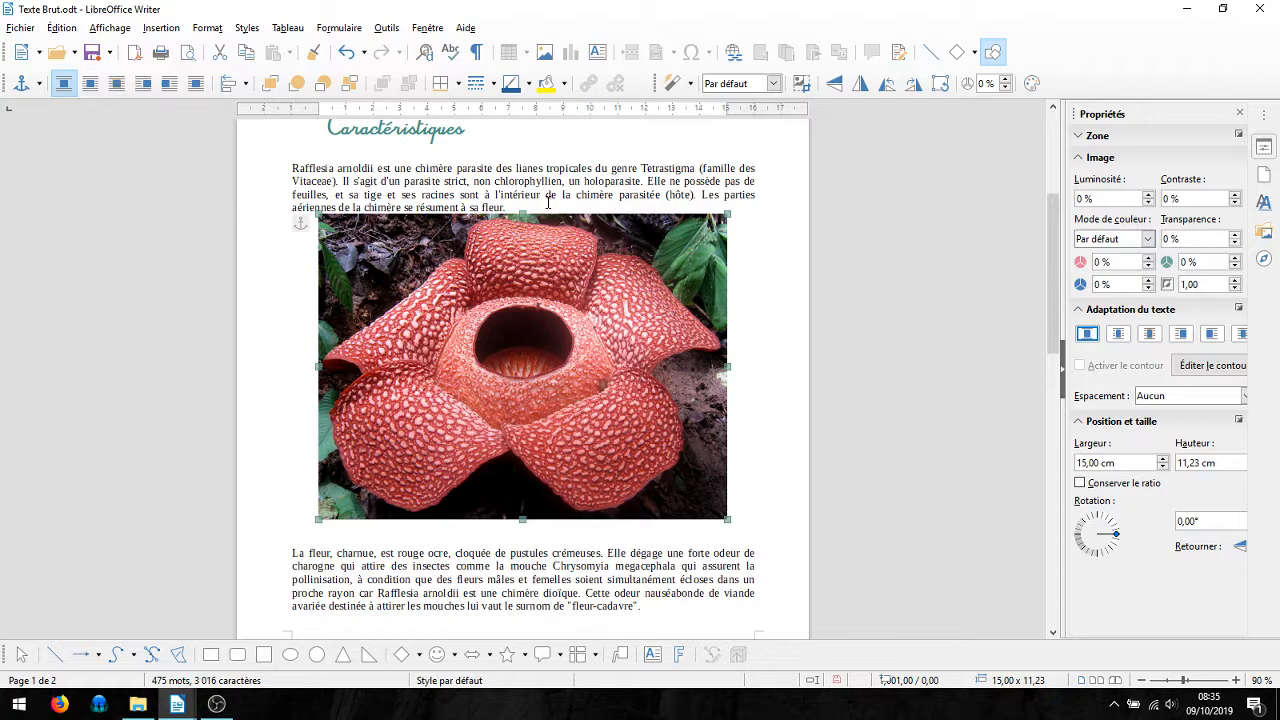
Step: Add a new line below the first paragraph of the Menaces et protection section and insert the image "foret" there
scroll(514, 347, "down", 9)
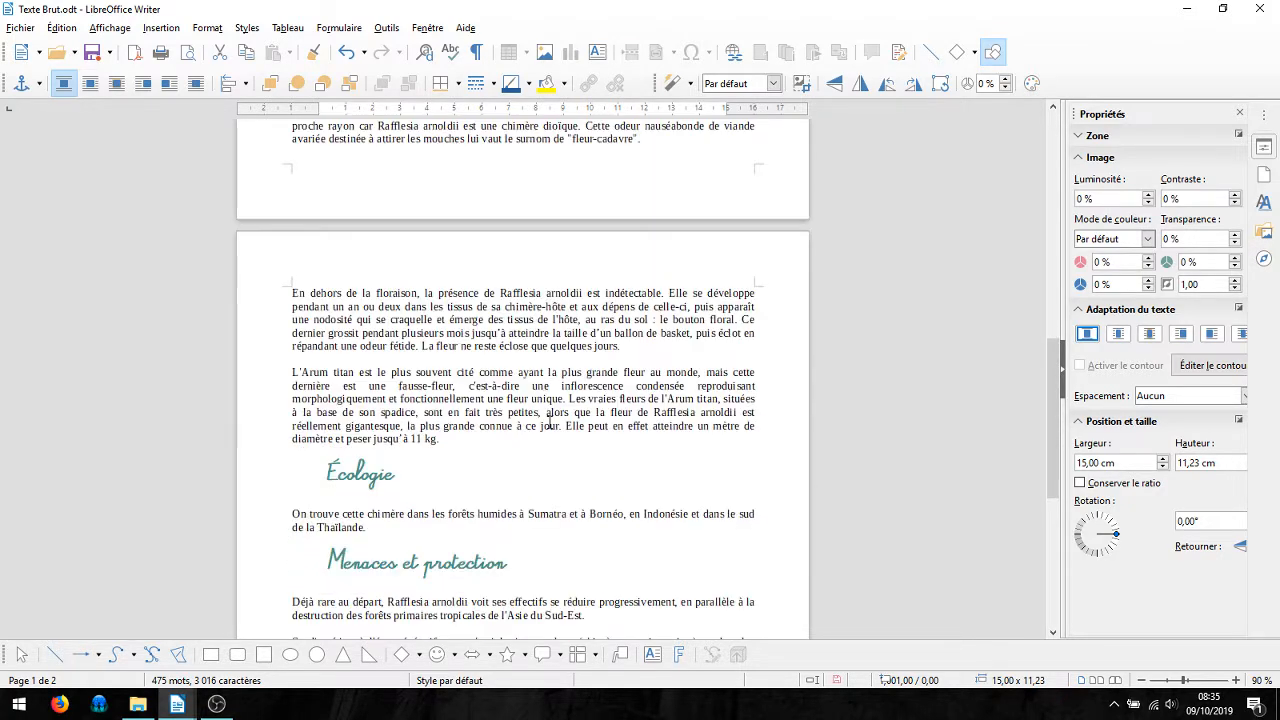
scroll(549, 423, "up", 7)
scroll(556, 426, "down", 7)
scroll(563, 431, "down", 2)
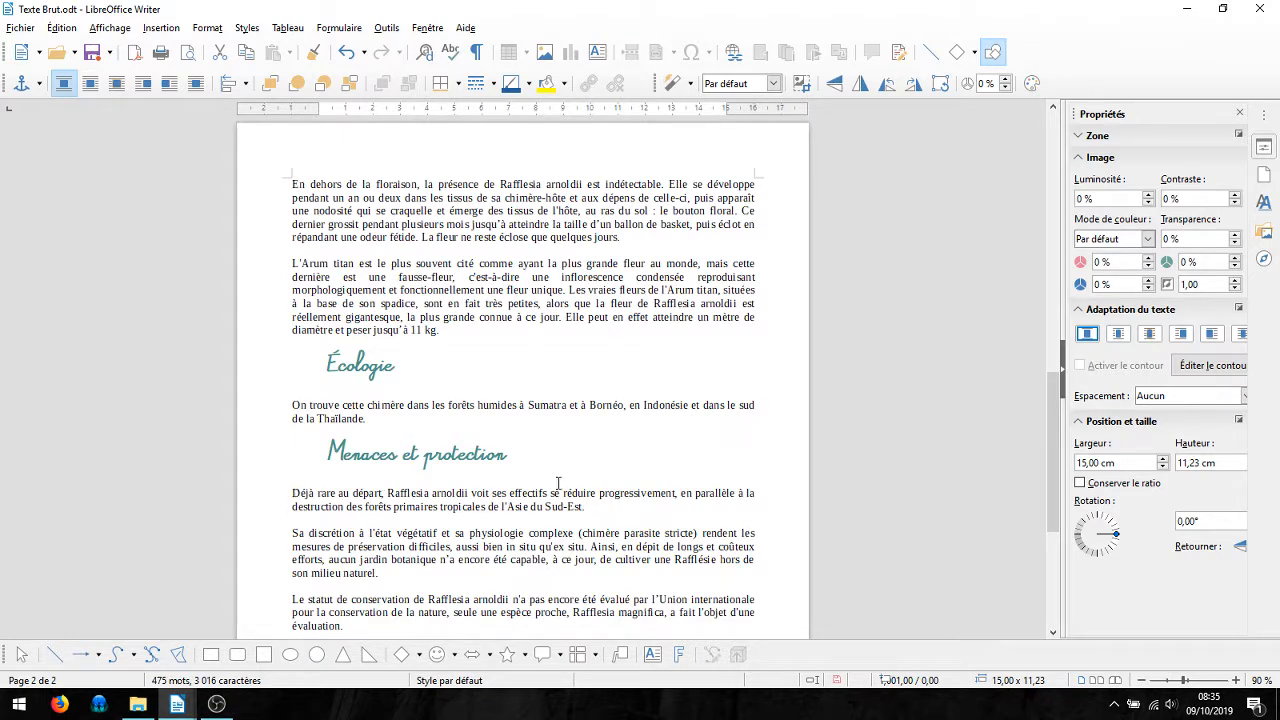
left_click(613, 506)
key("Return")
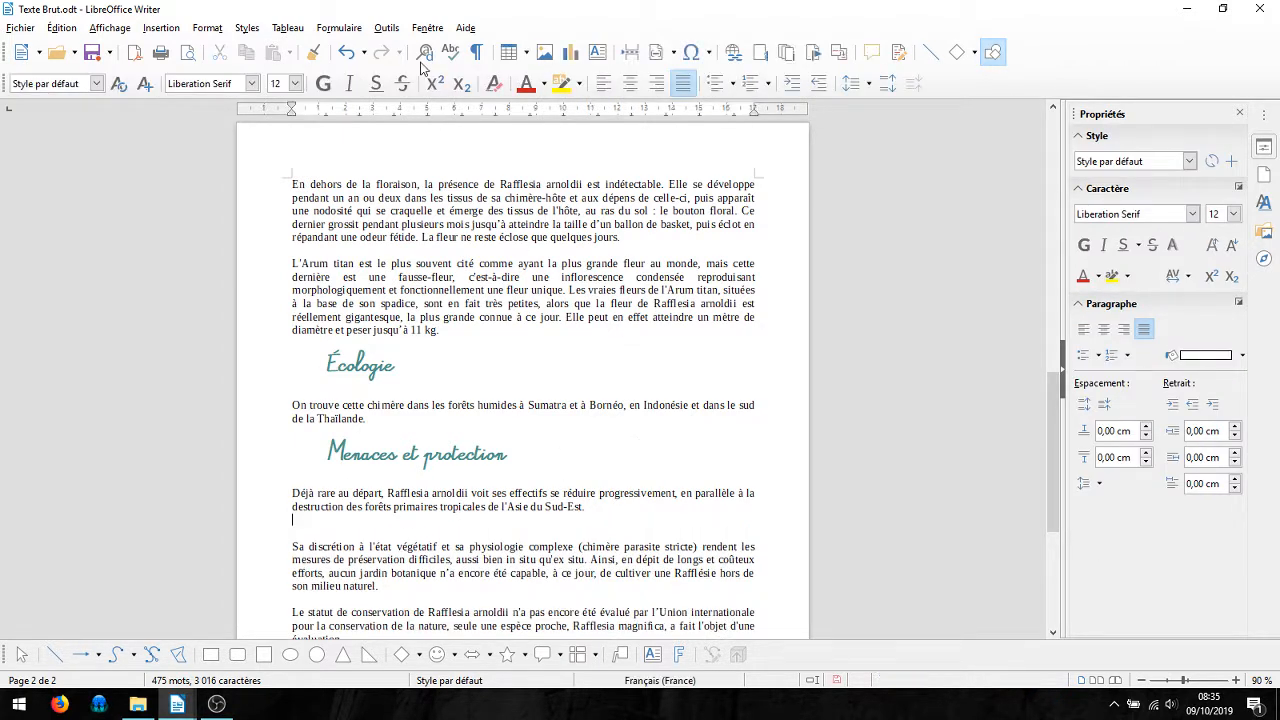
left_click(152, 27)
left_click(160, 90)
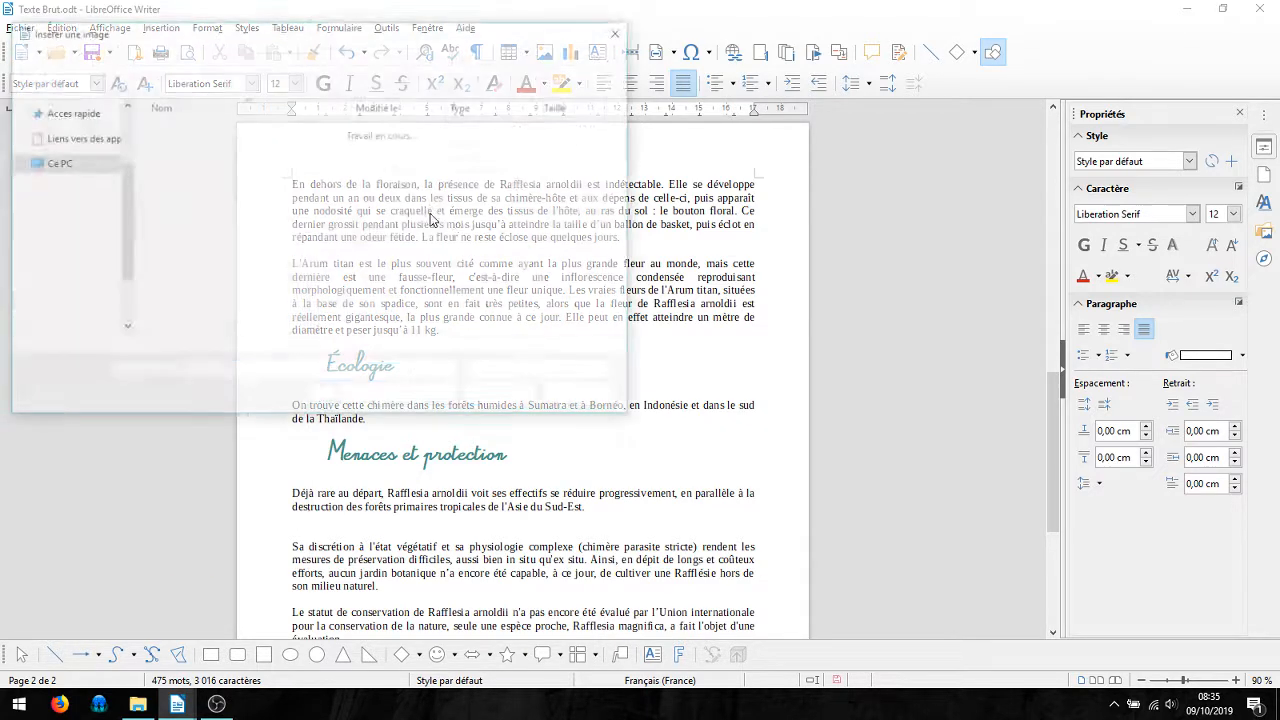
double_click(174, 146)
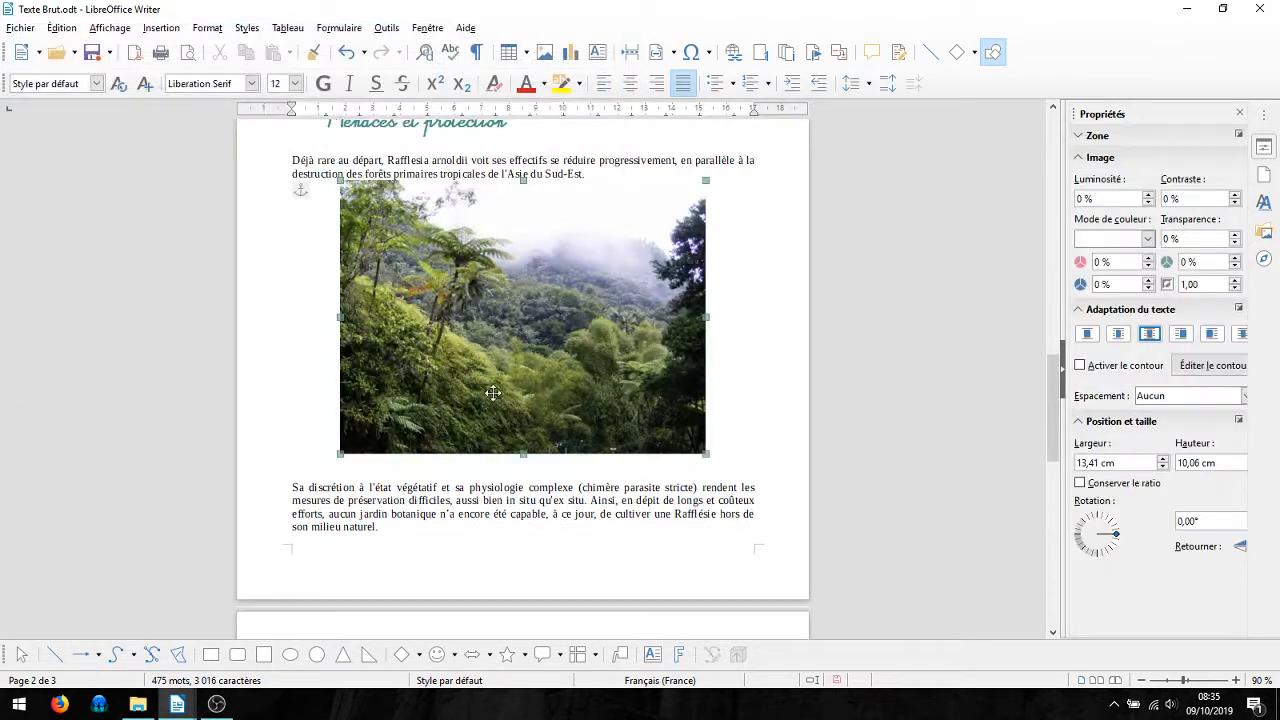
Step: Set the forest image's width to 5 cm, keeping the ratio, and move it to the left margin beside the paragraph starting "Sa discrétion"
right_click(517, 390)
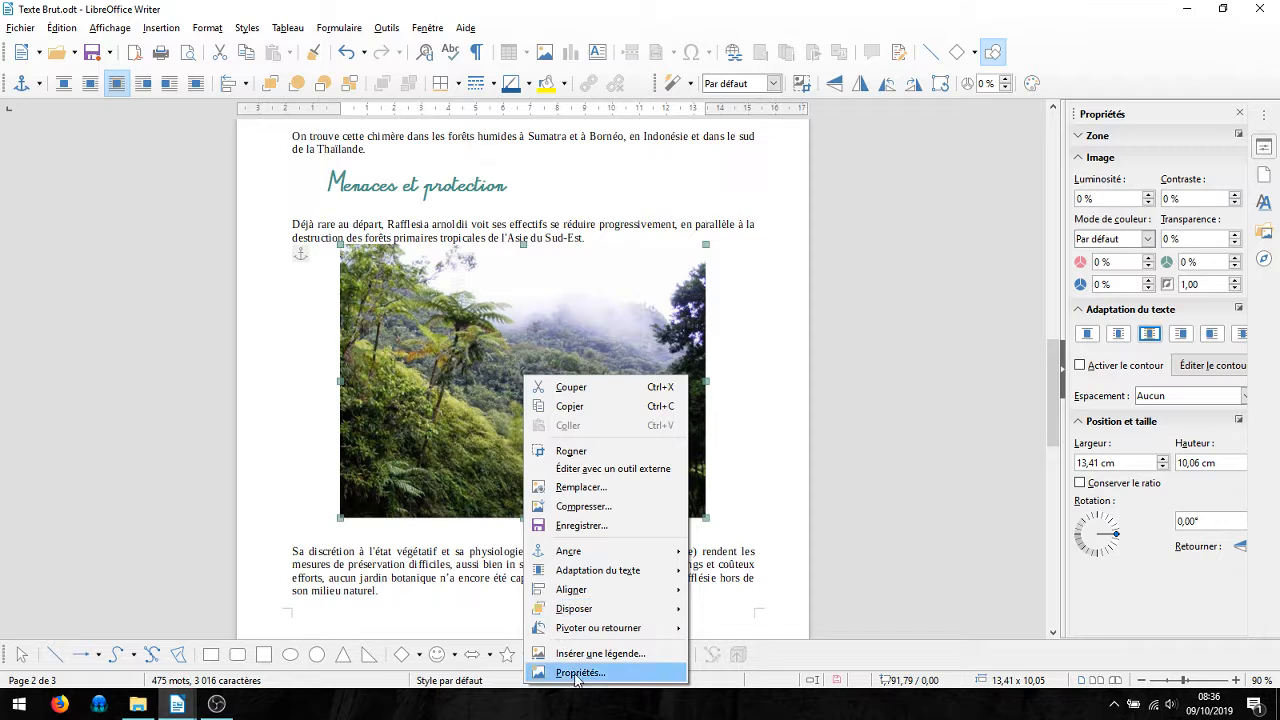
left_click(566, 678)
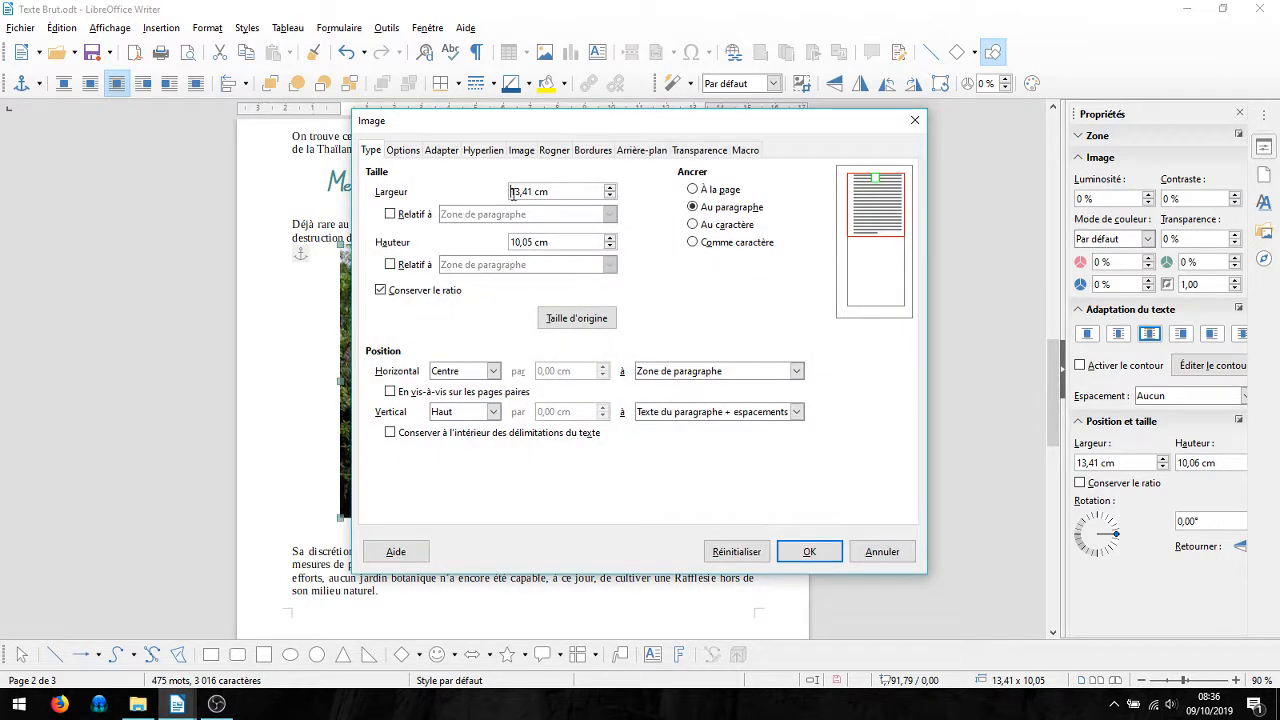
left_click_drag(531, 190, 513, 189)
key("BackSpace")
type("5")
left_click(809, 552)
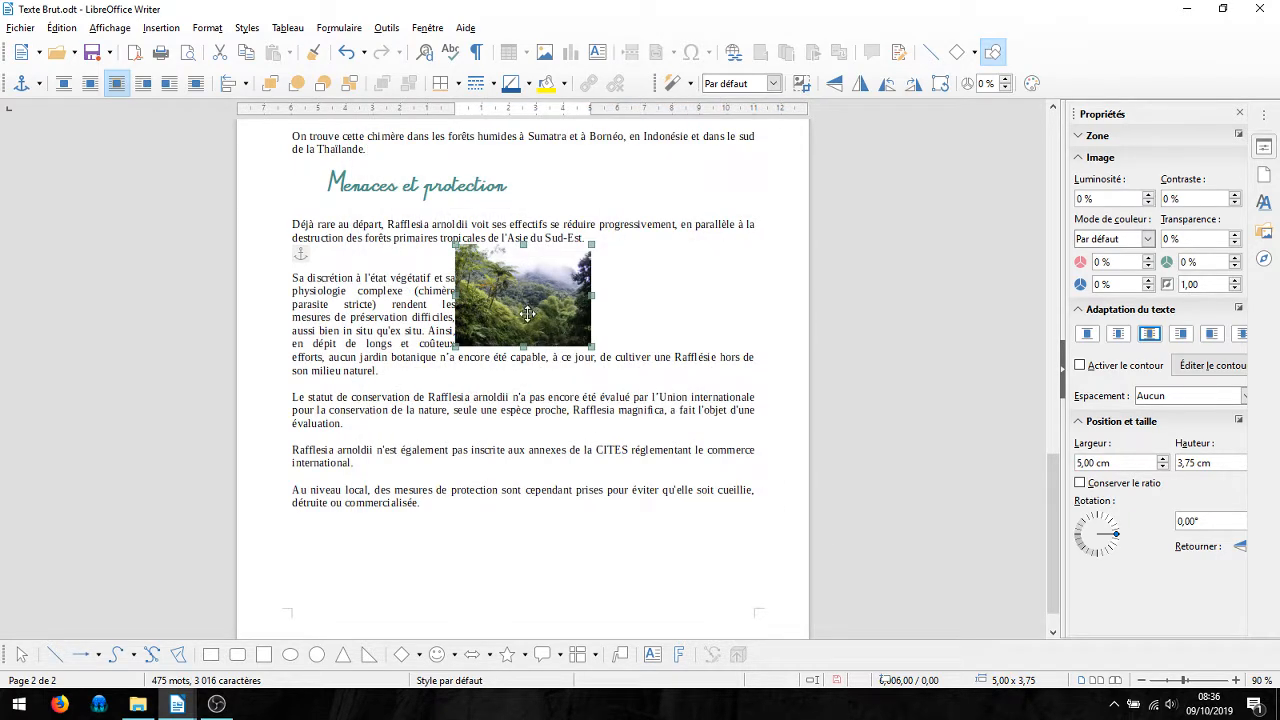
left_click_drag(515, 305, 350, 327)
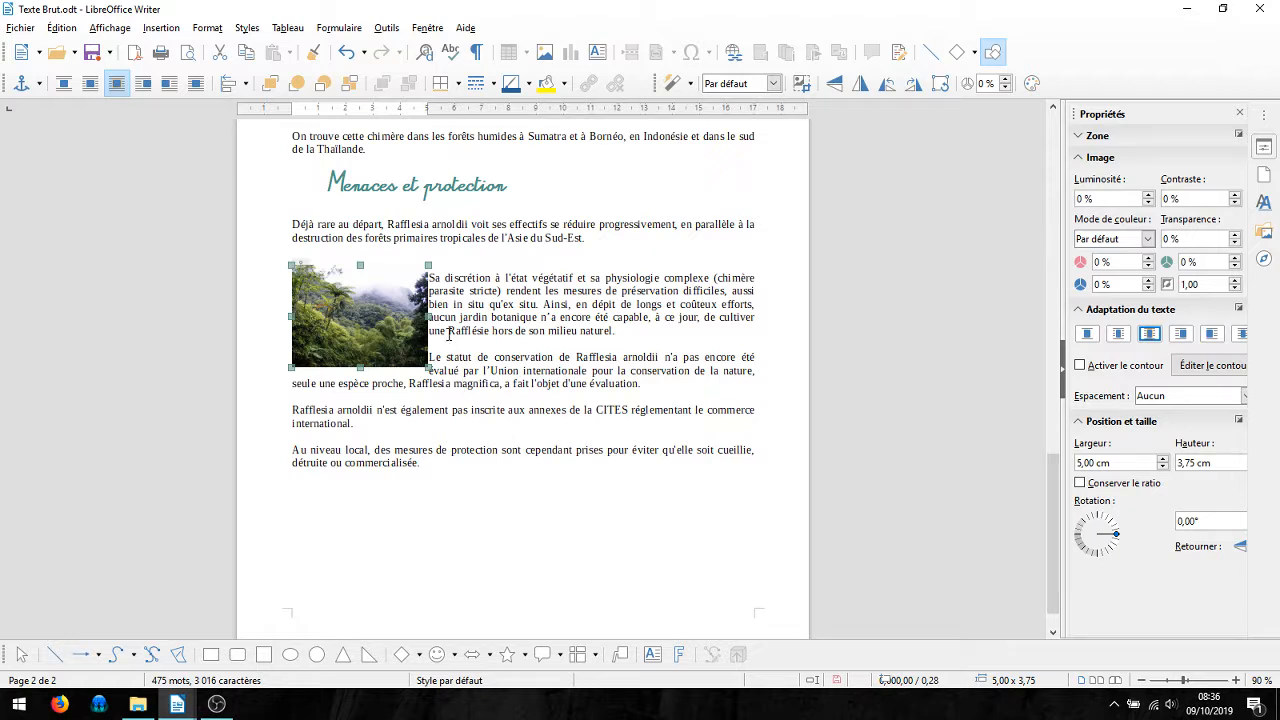
Step: Increase the spacing between the forest image's right side and the surrounding text in its wrap settings
right_click(369, 321)
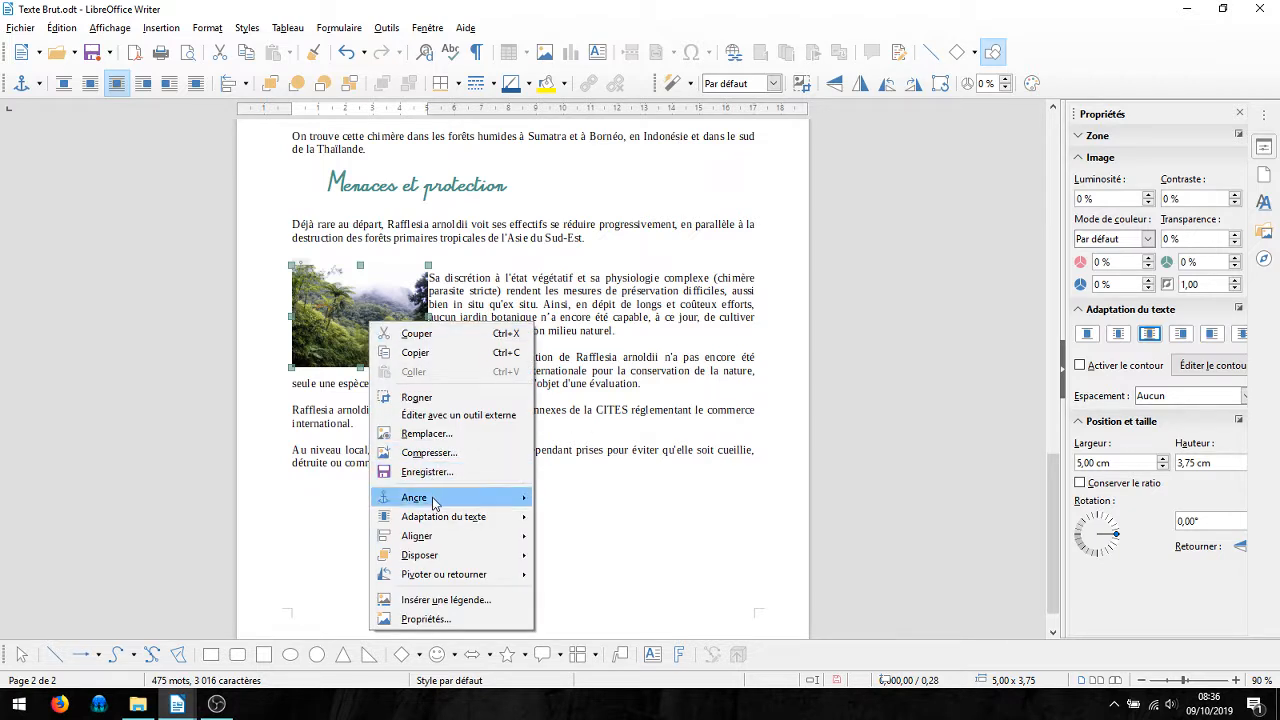
left_click(426, 619)
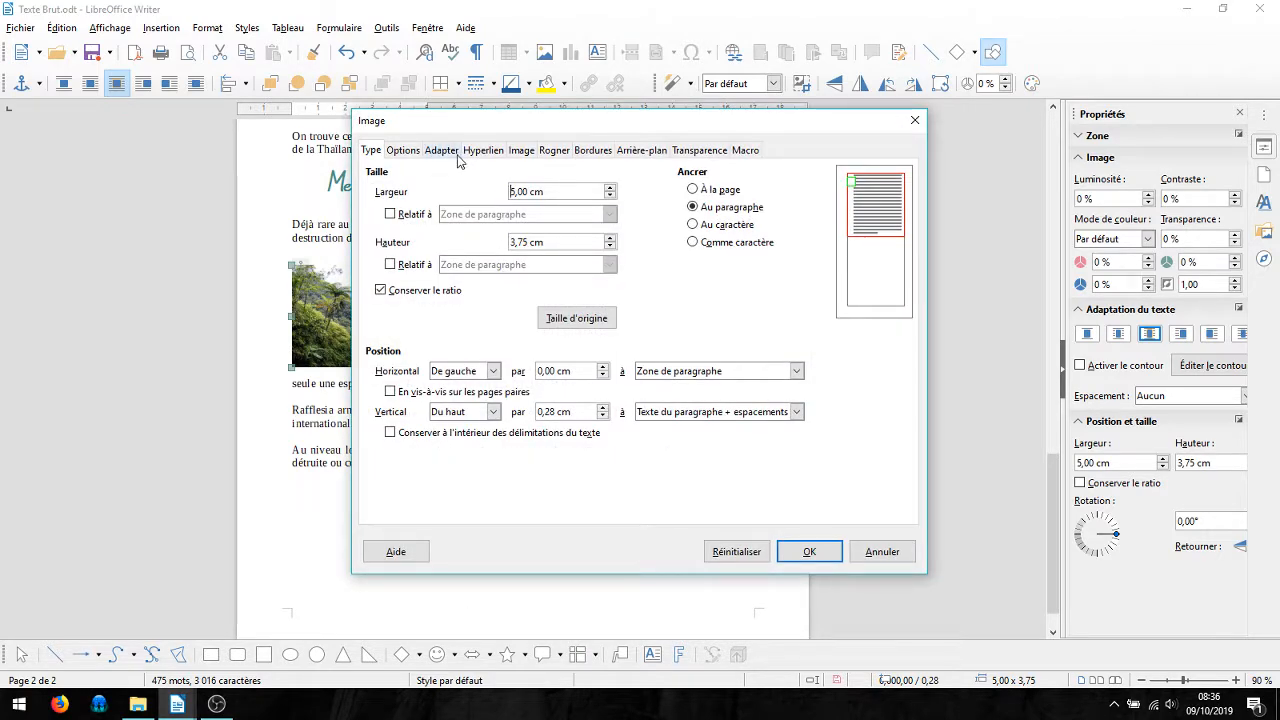
left_click(442, 151)
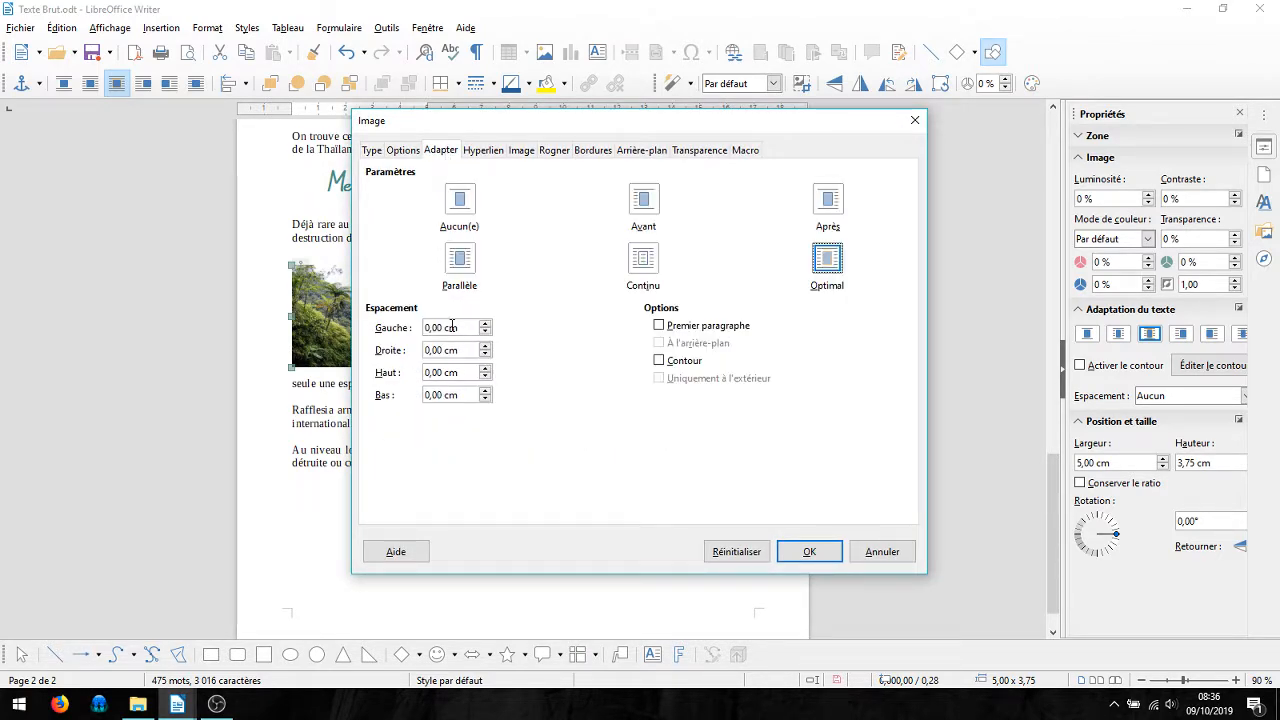
left_click_drag(547, 121, 704, 102)
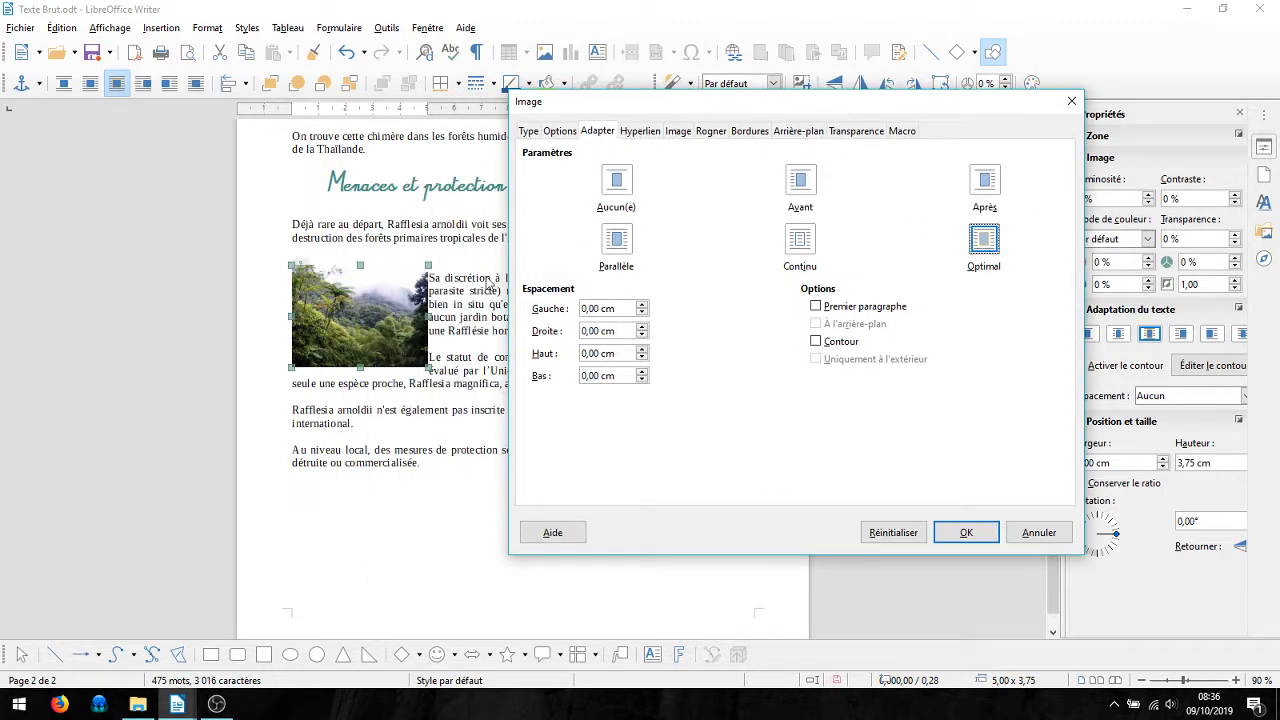
left_click(643, 327)
left_click(643, 327)
left_click(960, 535)
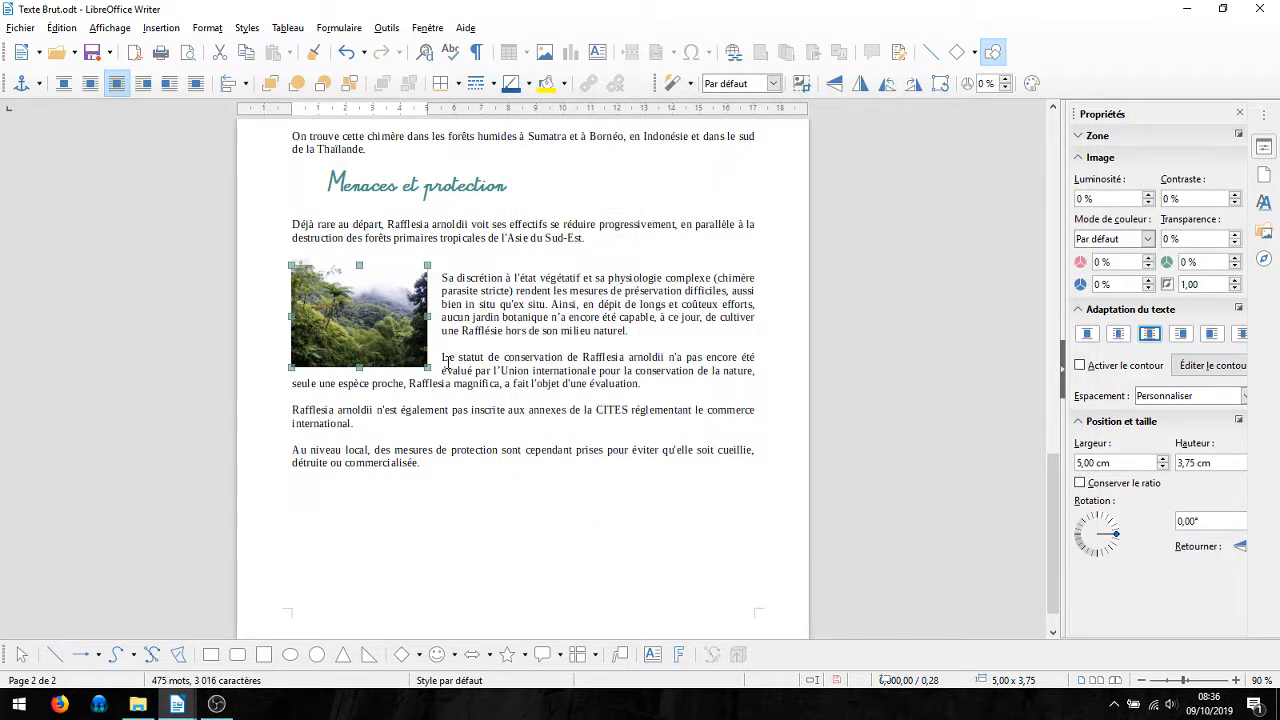
Step: Insert the caption "Une belle plante parasite" below the flower image, using the Figure category
left_click(541, 360)
scroll(530, 430, "up", 10)
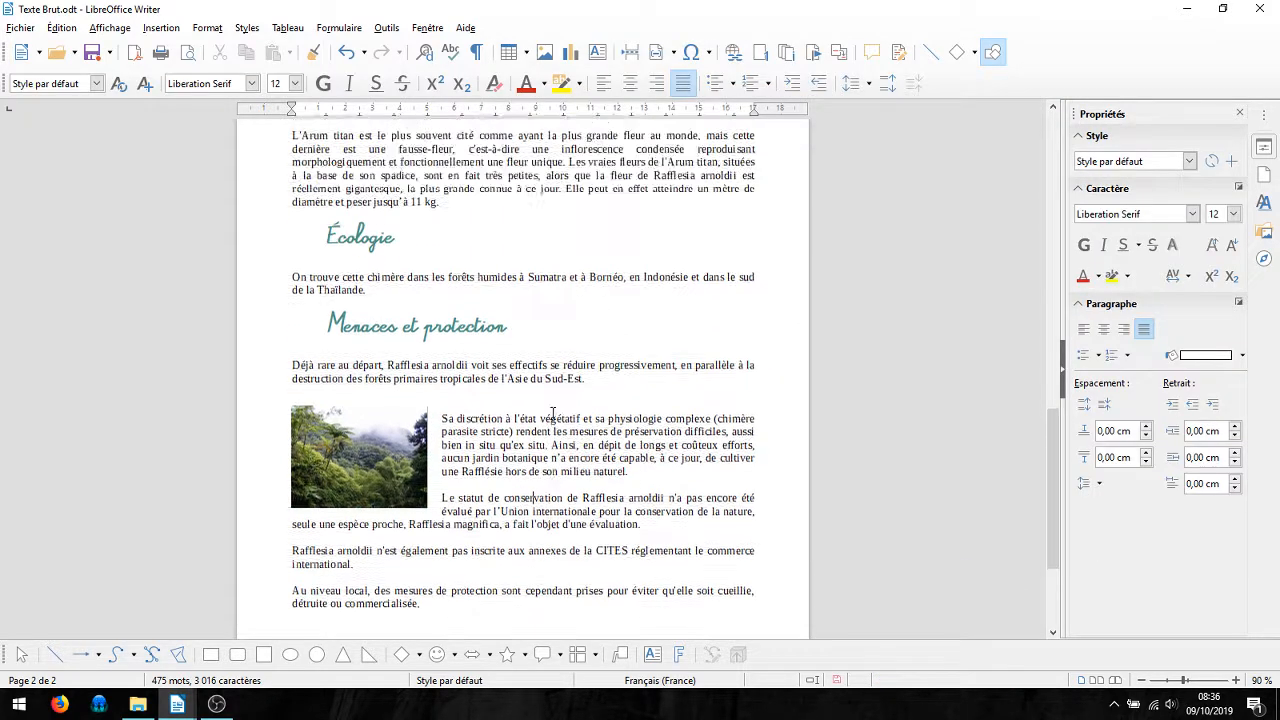
scroll(556, 417, "up", 6)
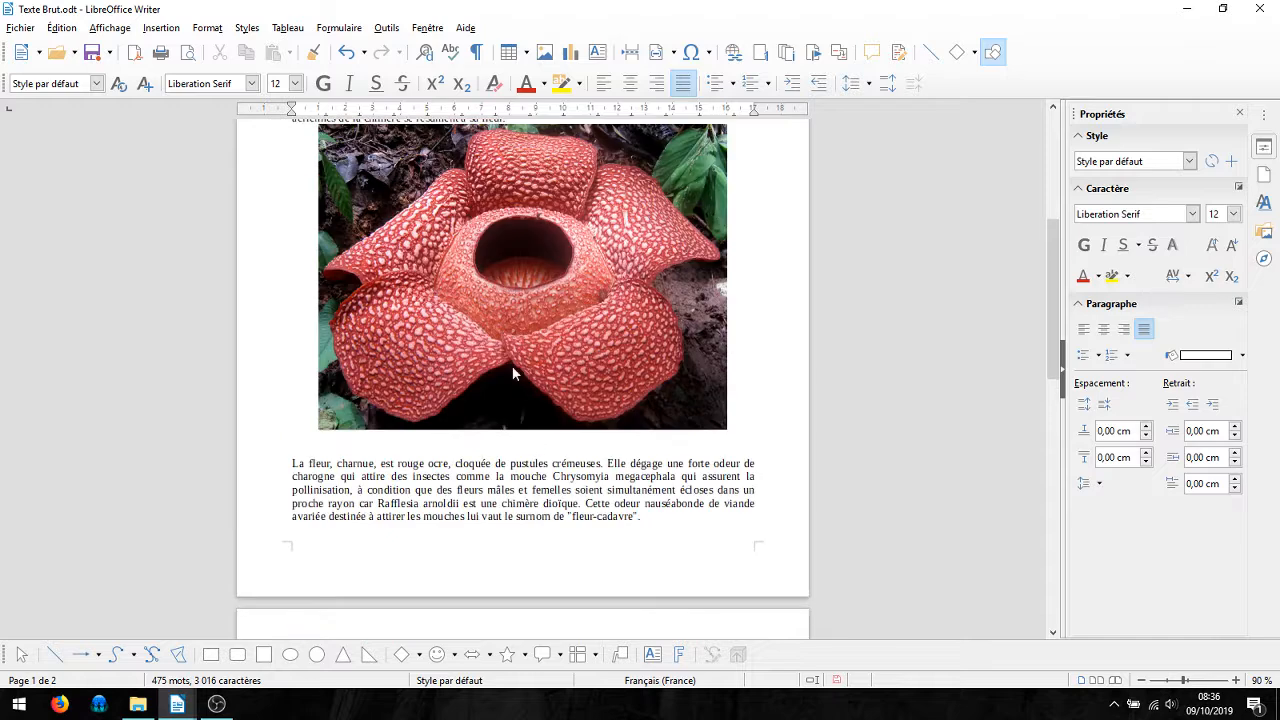
right_click(519, 321)
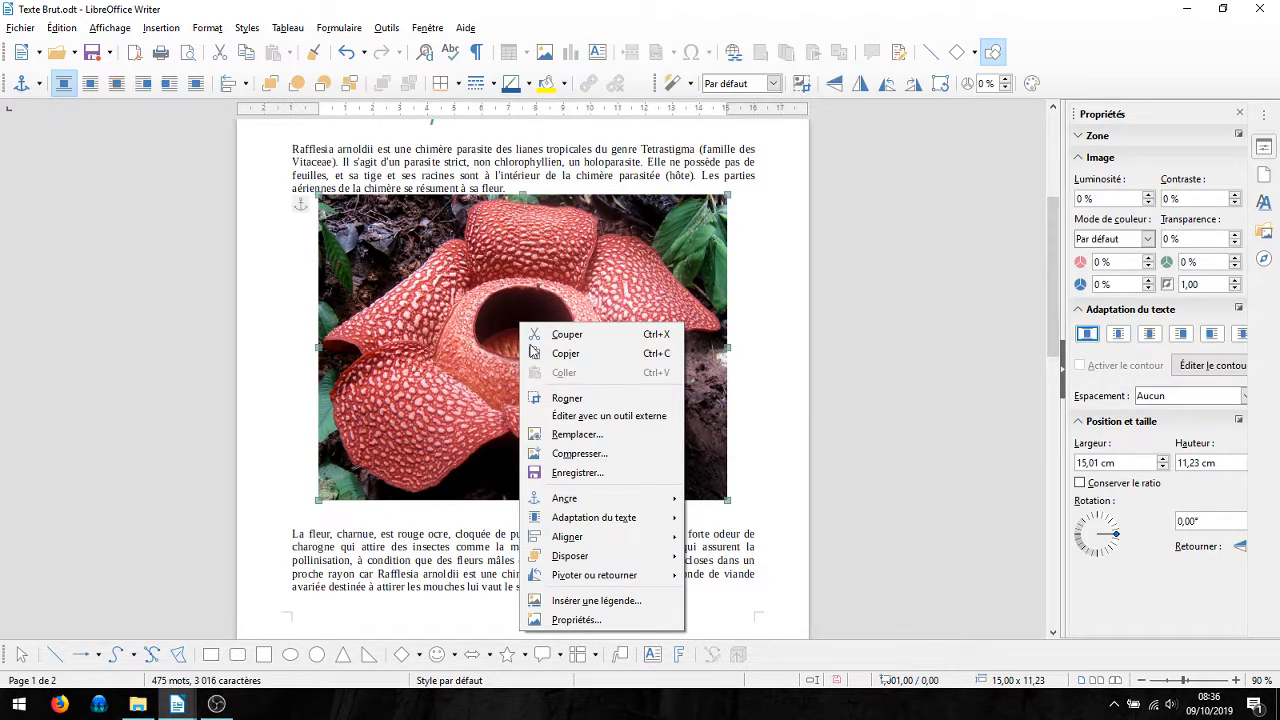
left_click(582, 602)
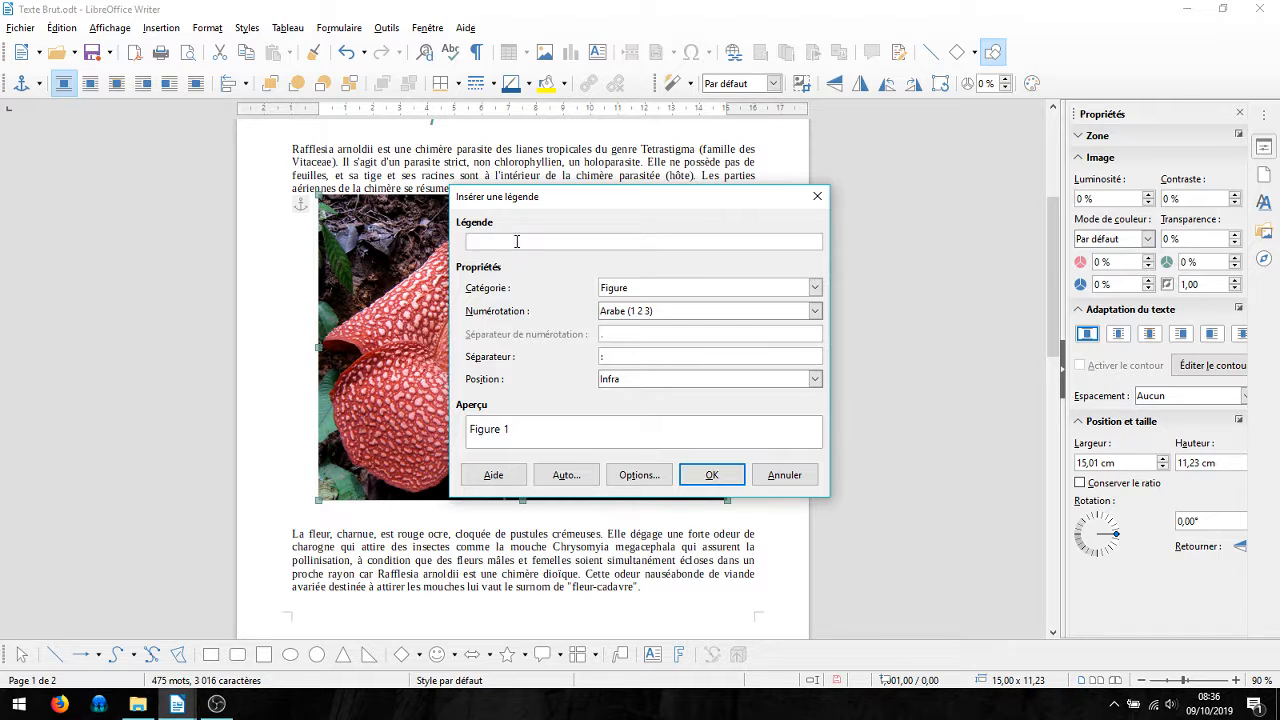
type("Une belle plante parasi")
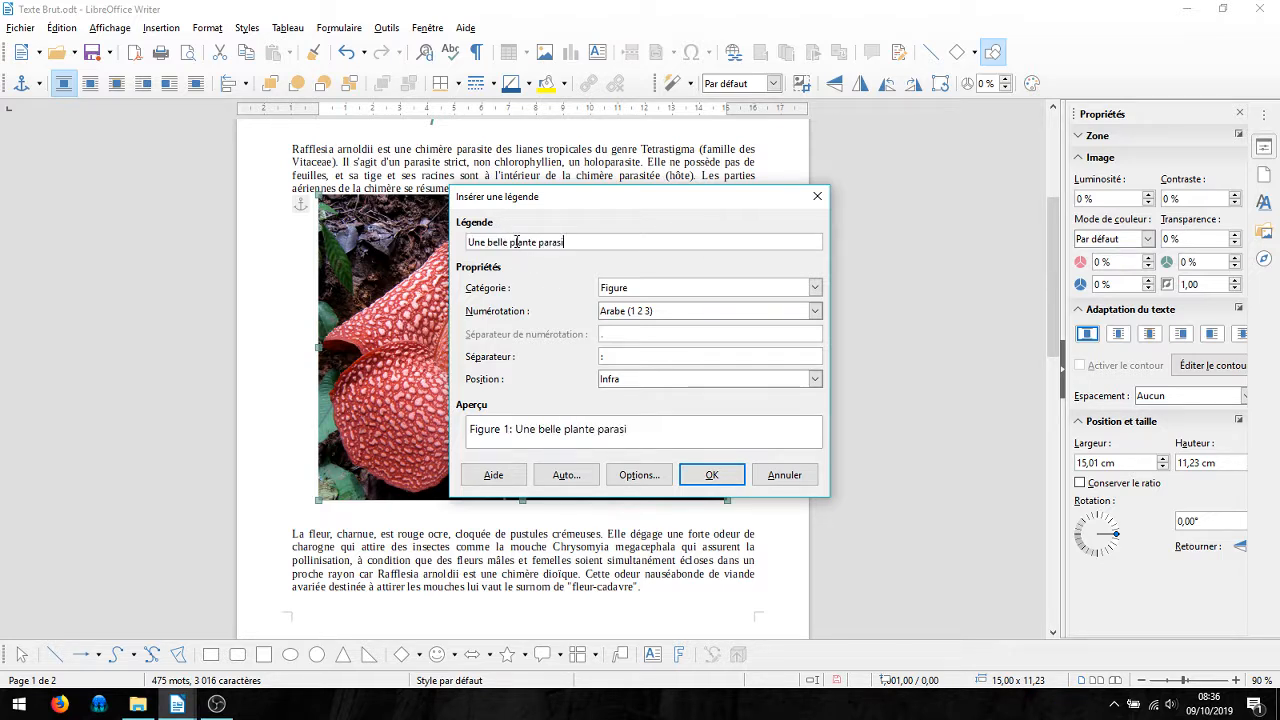
type("te")
left_click(711, 474)
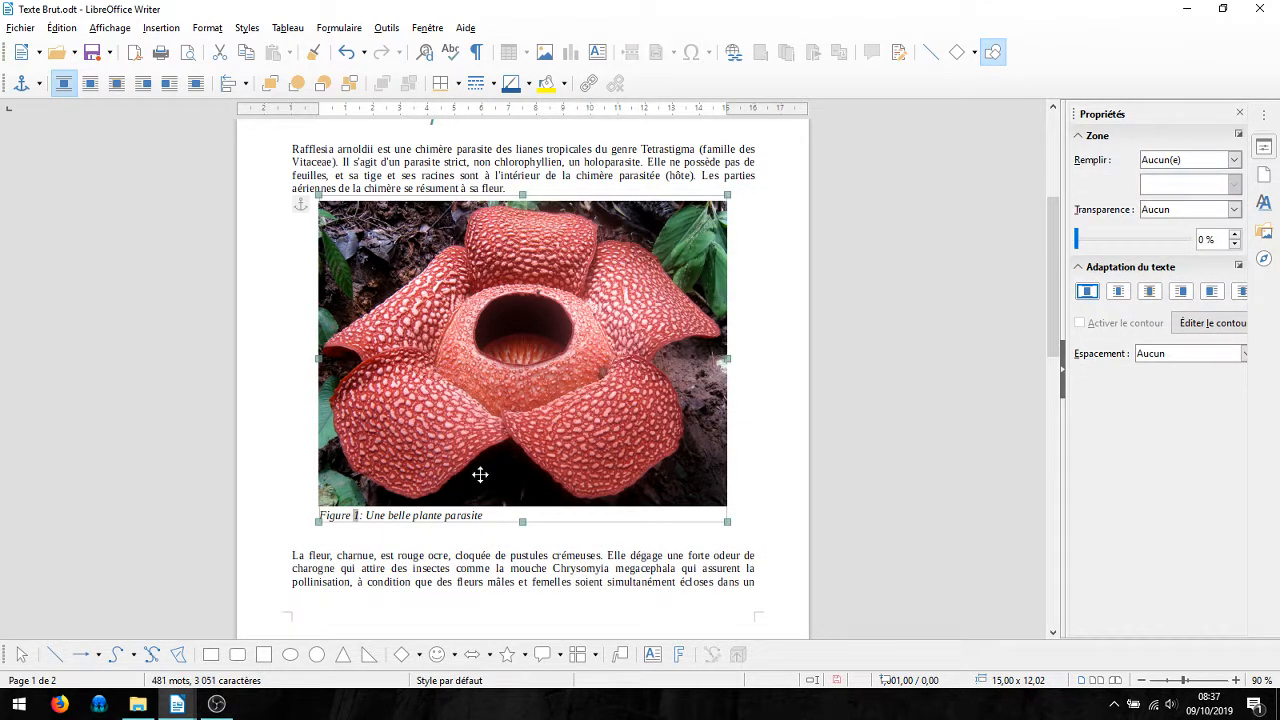
Step: Replace every occurrence of "chimère" with "plante" throughout the document
scroll(480, 475, "up", 4)
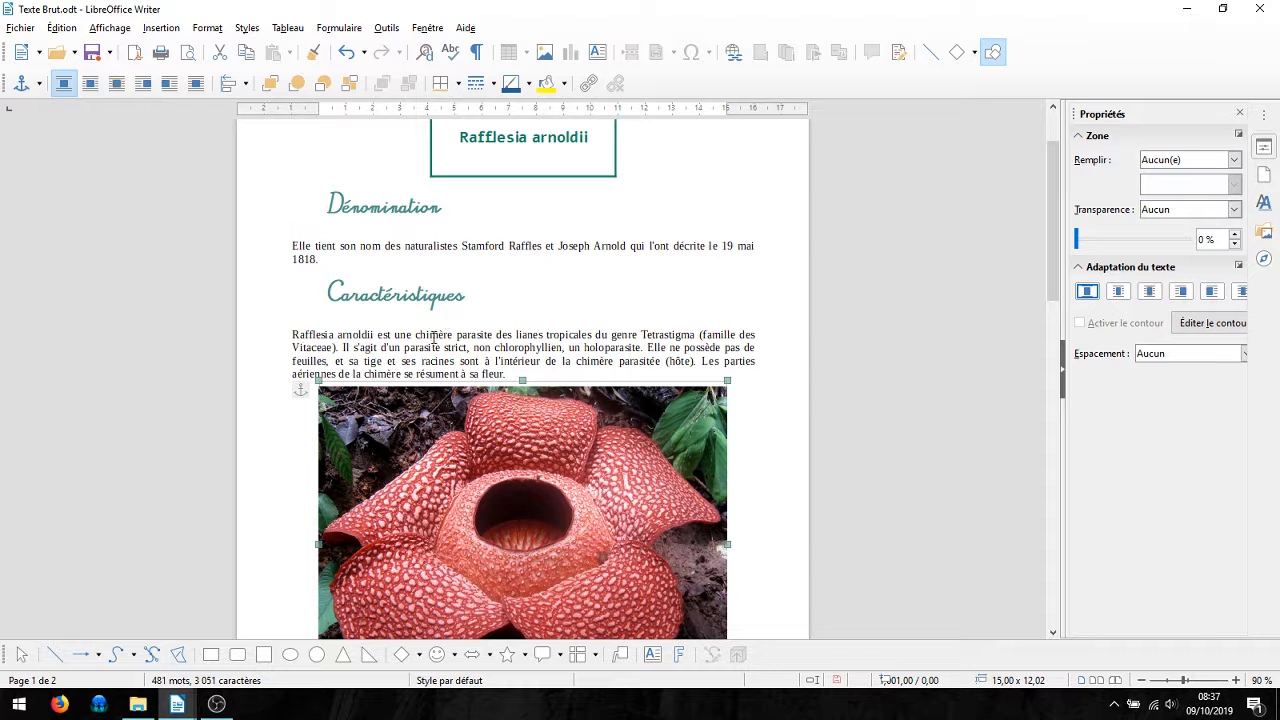
left_click(505, 338)
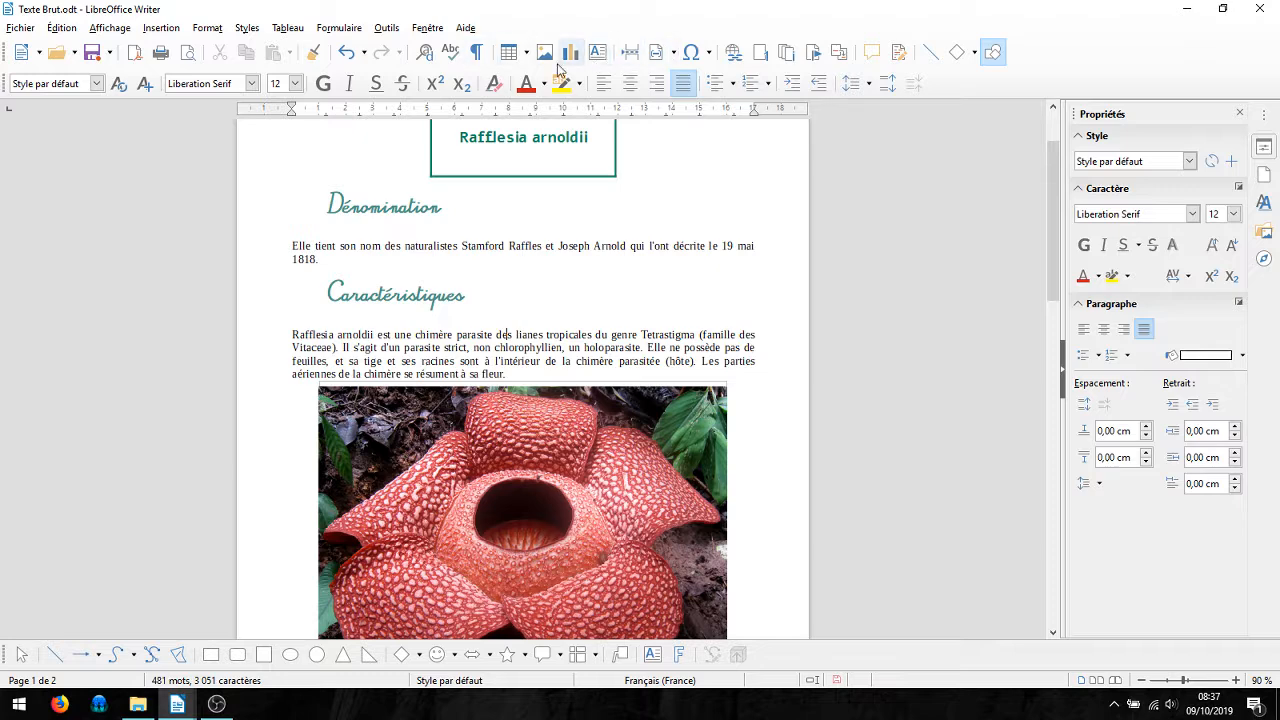
left_click(426, 54)
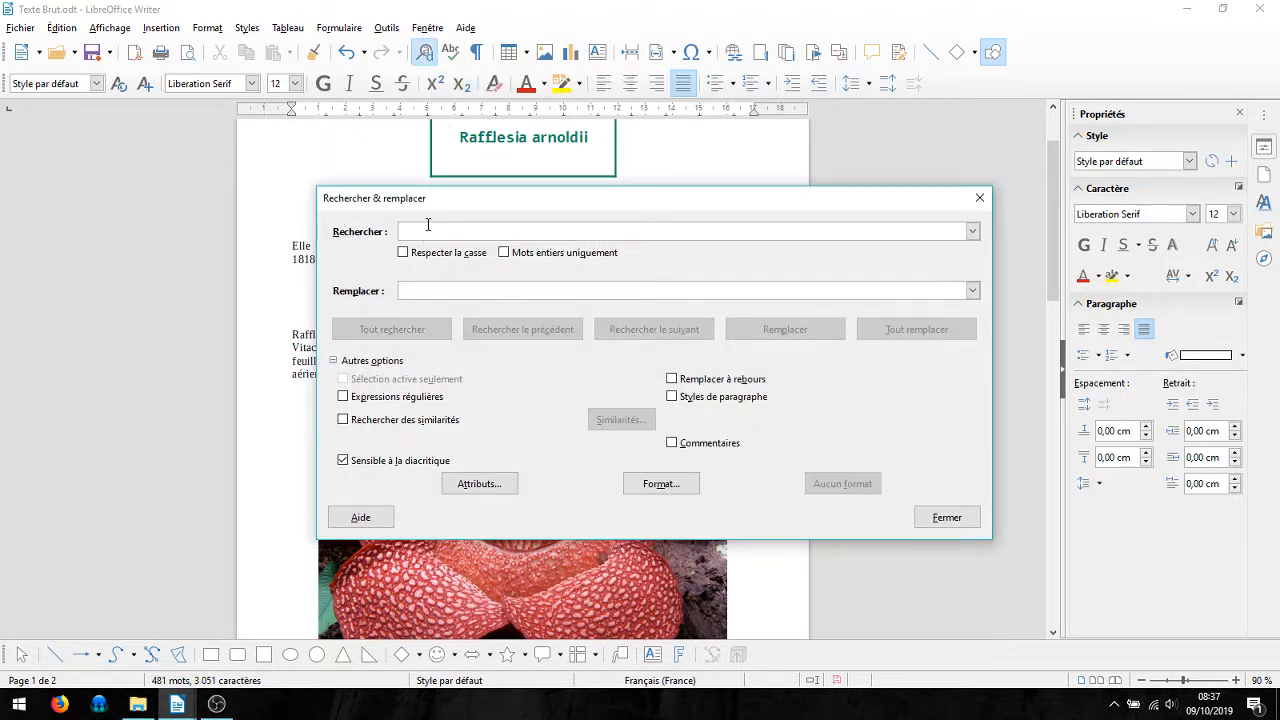
type("chimère")
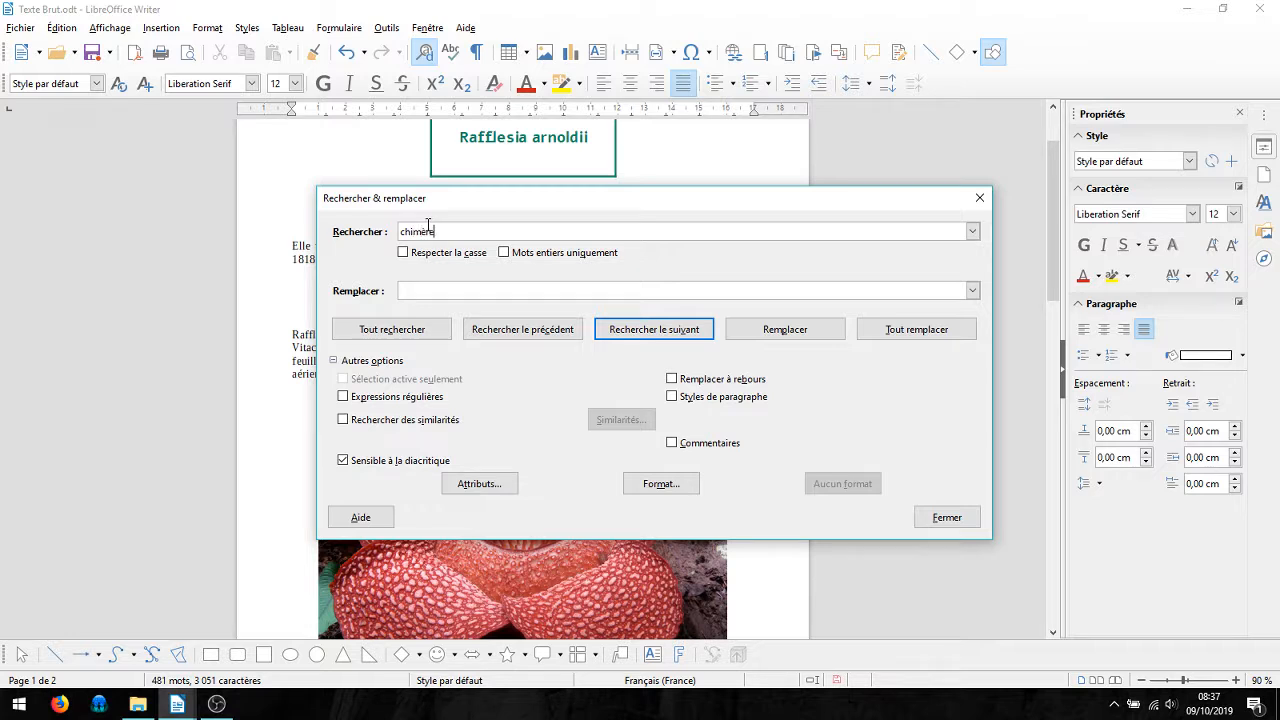
left_click(448, 289)
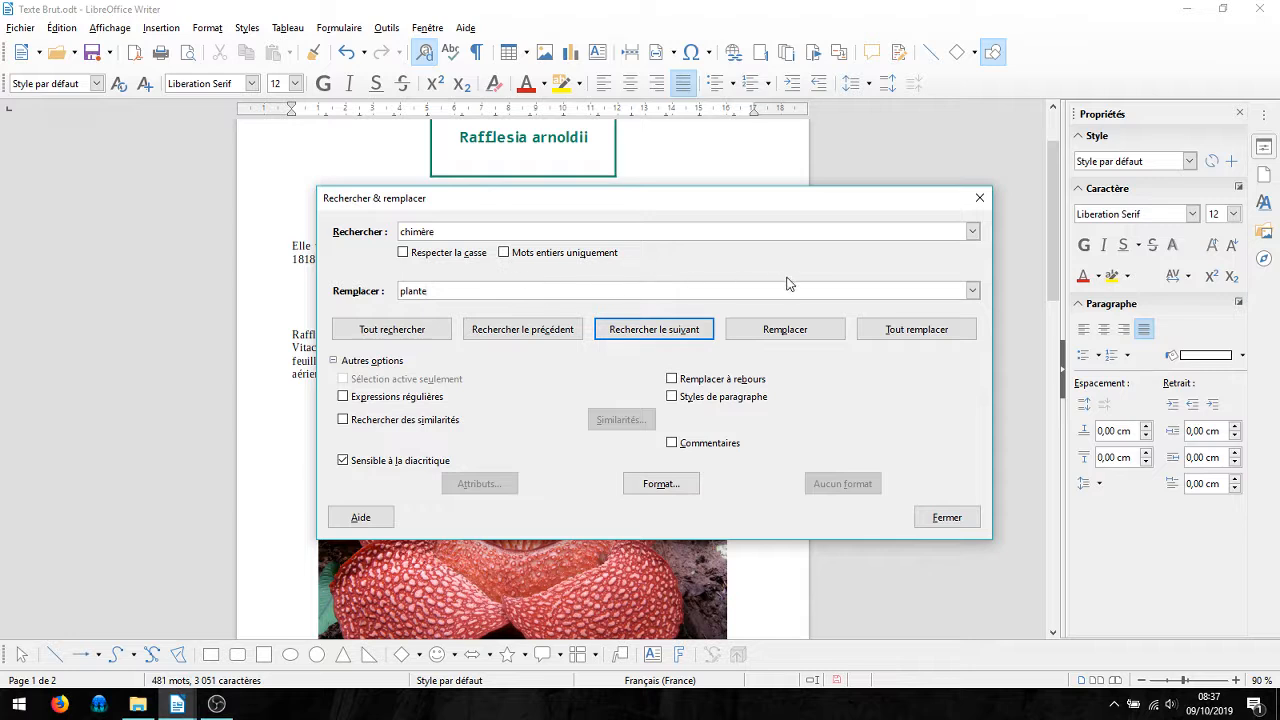
left_click(897, 334)
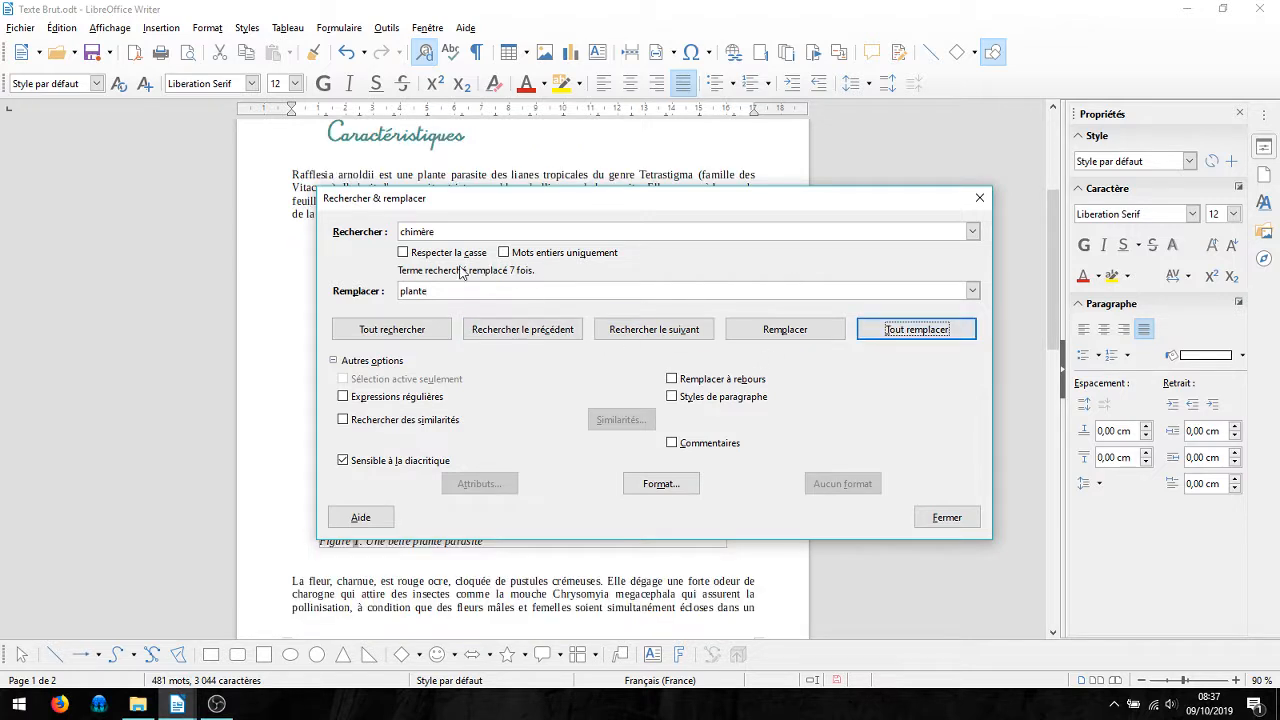
left_click(950, 517)
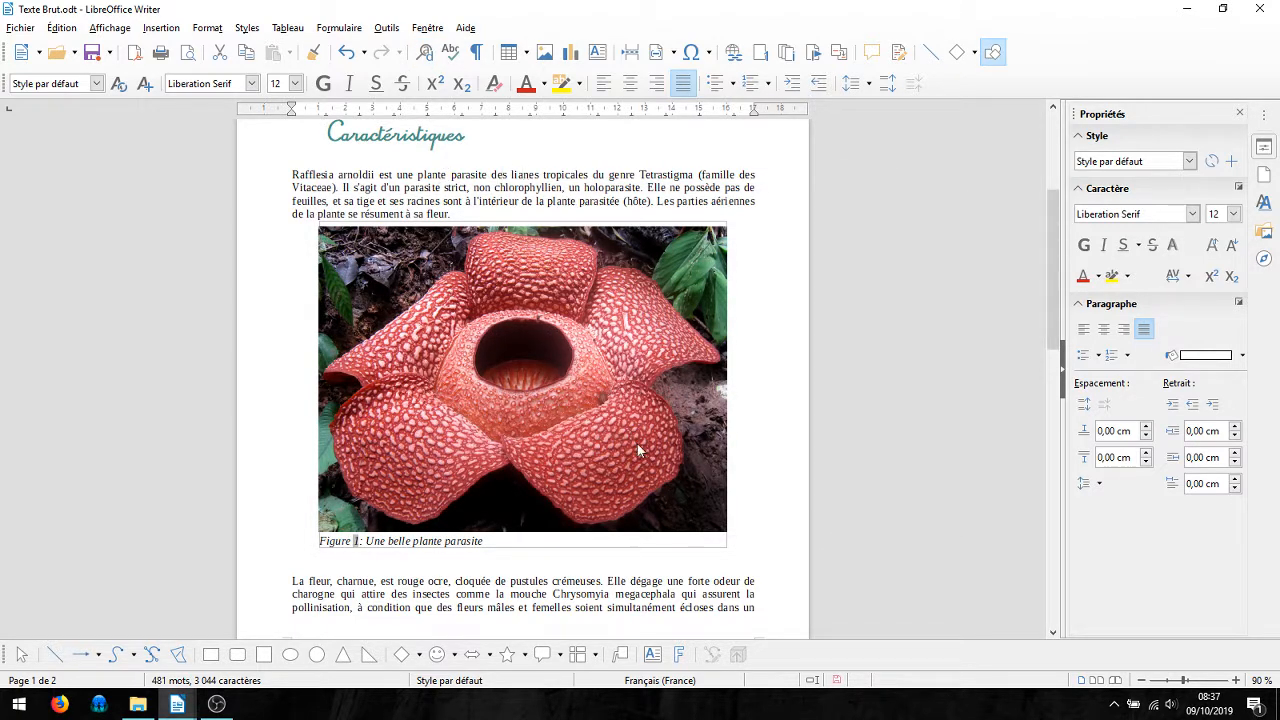
Step: Add a header to the default page style and enter "Traitement de texte" at its left
scroll(628, 573, "down", 1)
scroll(628, 573, "down", 1)
scroll(634, 551, "up", 6)
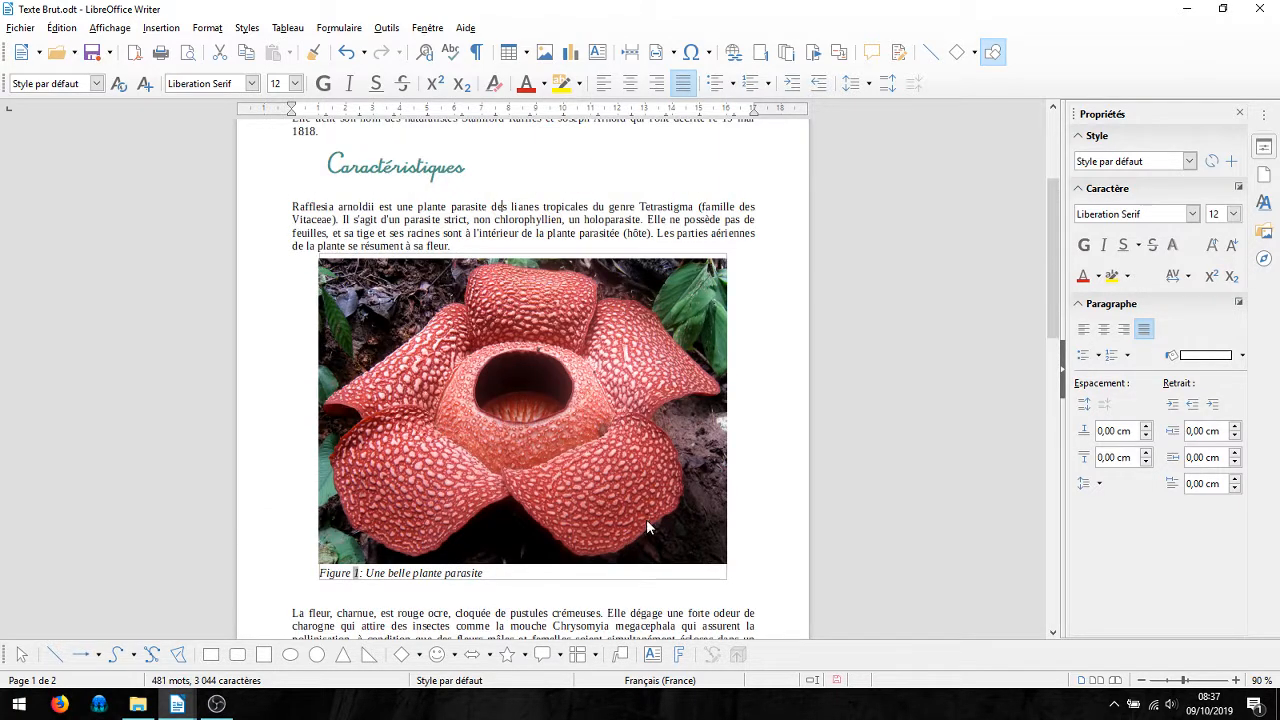
scroll(543, 360, "down", 1)
scroll(548, 364, "up", 1)
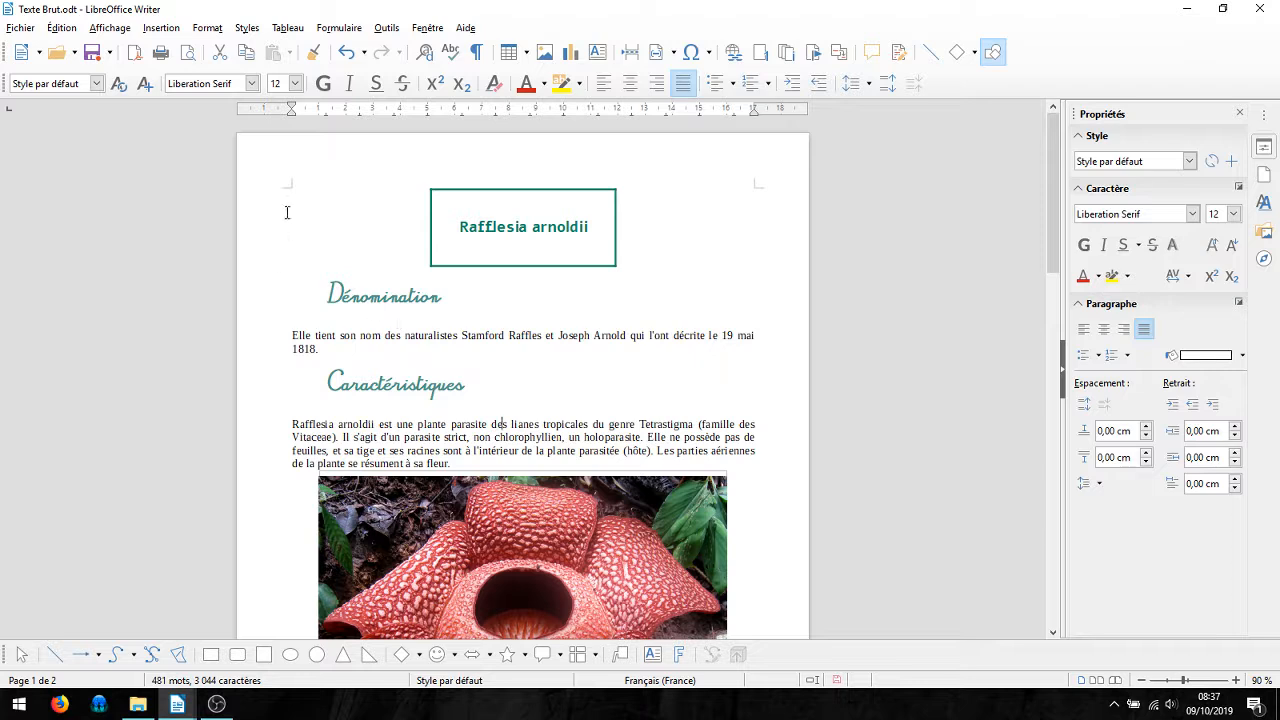
left_click(733, 200)
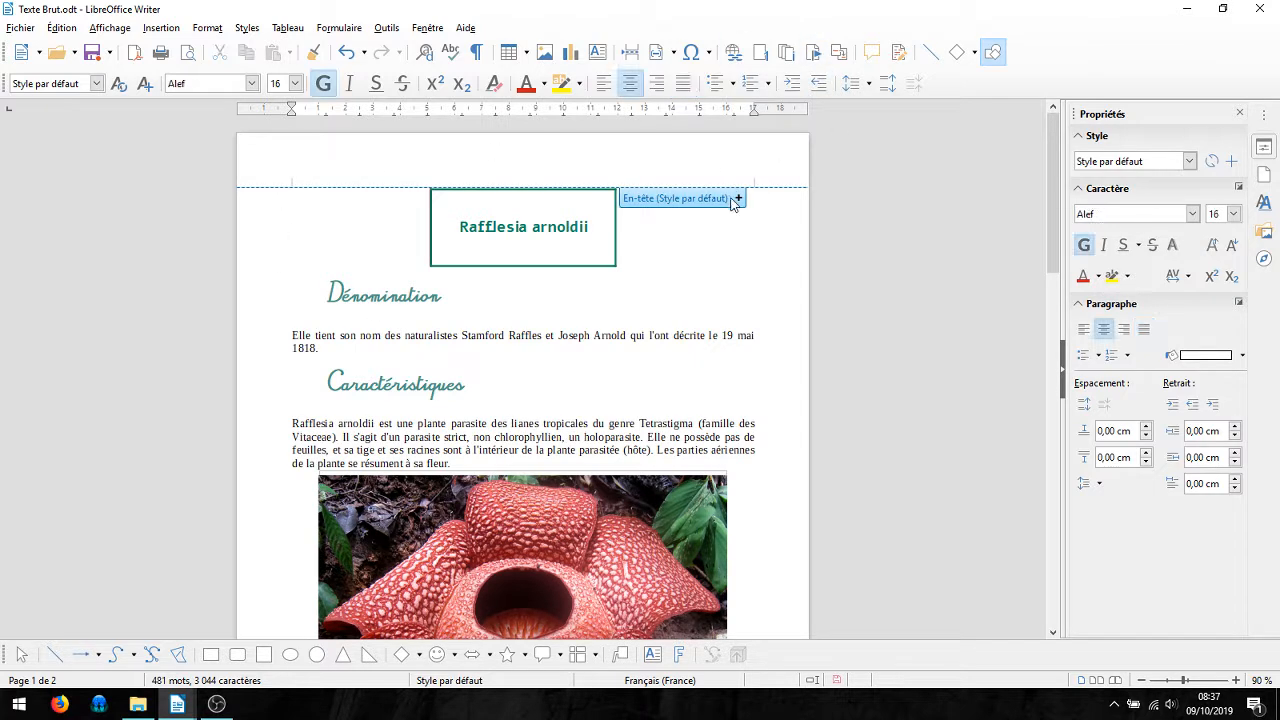
left_click(738, 199)
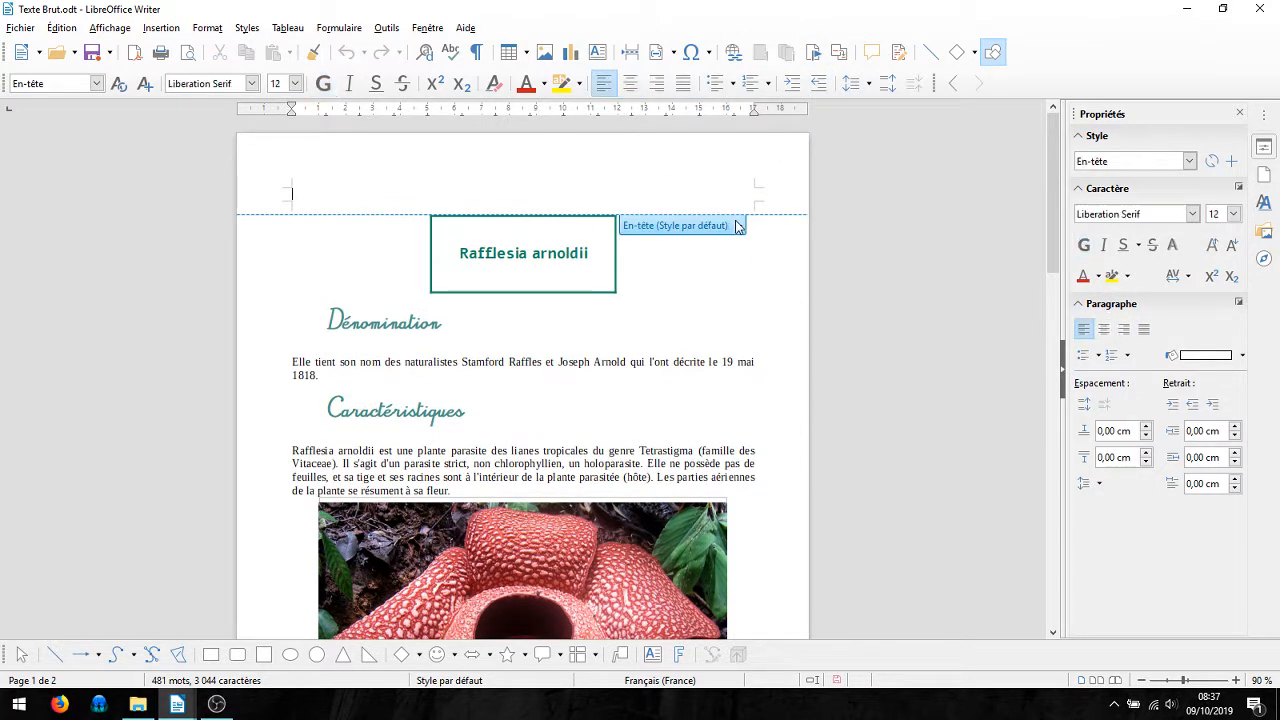
type("Traitement de texte")
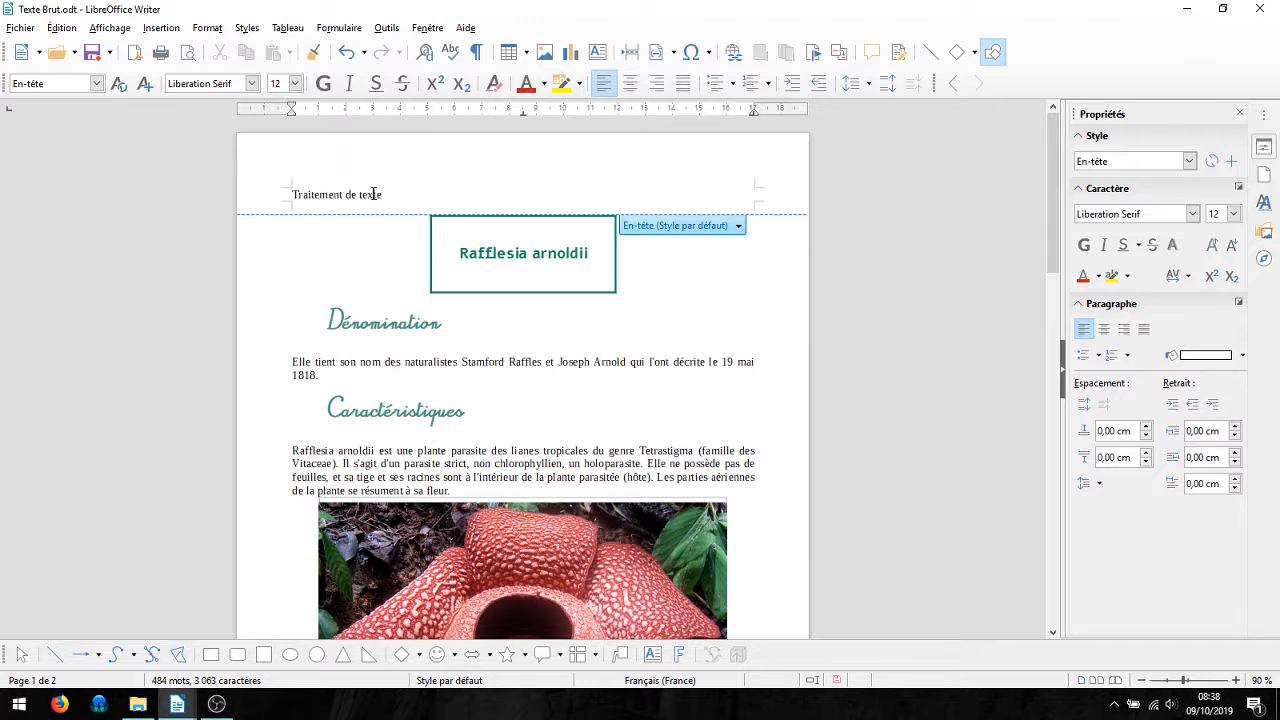
triple_click(372, 194)
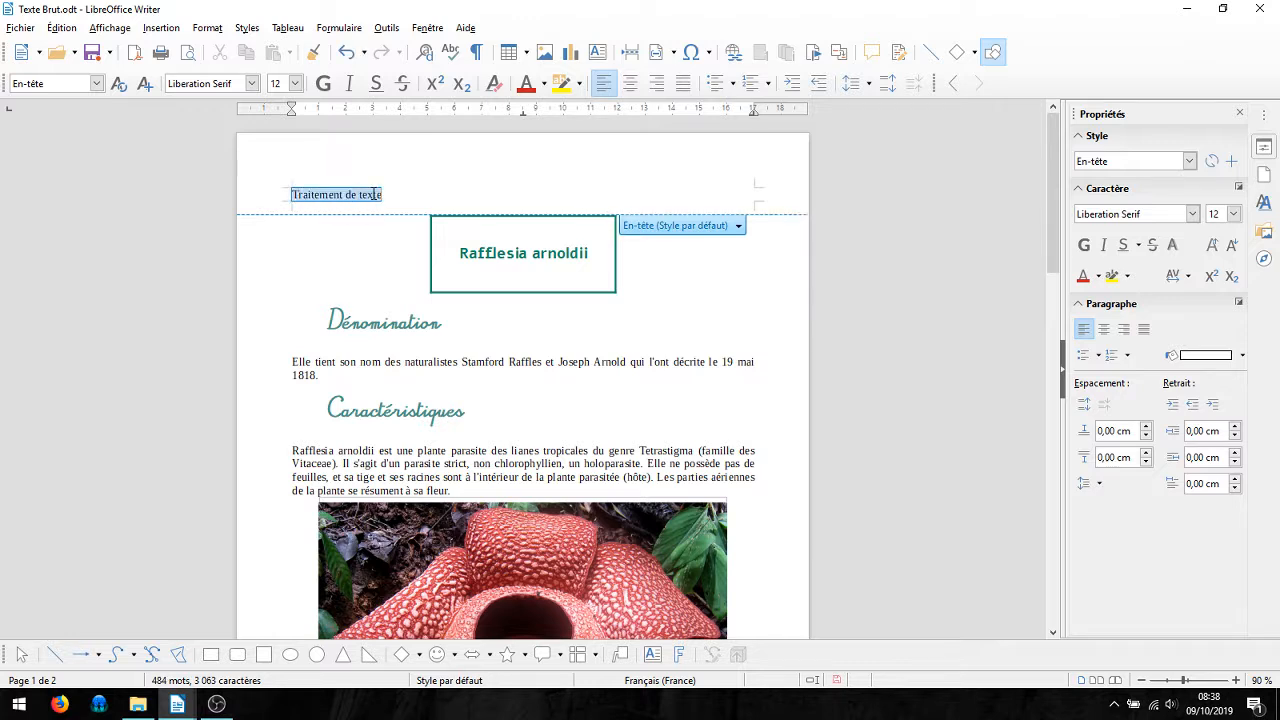
left_click(295, 84)
left_click(295, 84)
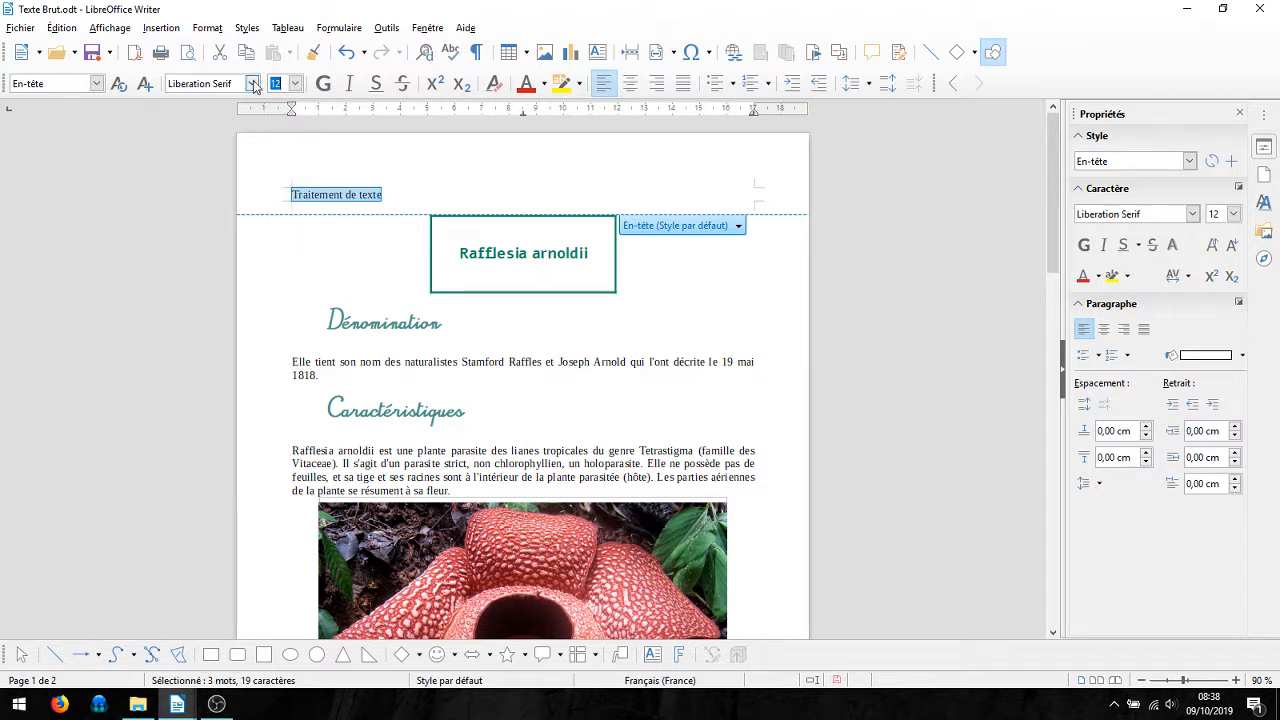
left_click(251, 84)
left_click(251, 84)
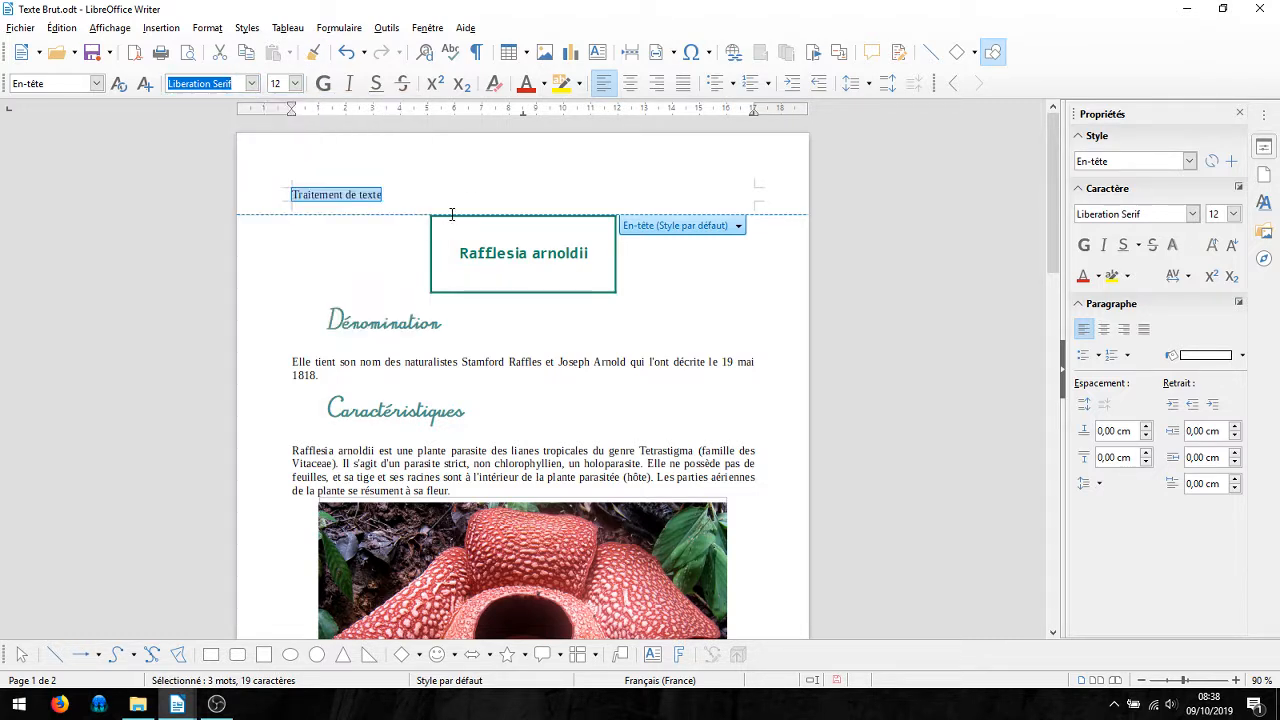
Step: Add "Informatique" at the header's centre tab stop and "Nom Prénom" at its right tab stop, then return to the body text
left_click(405, 195)
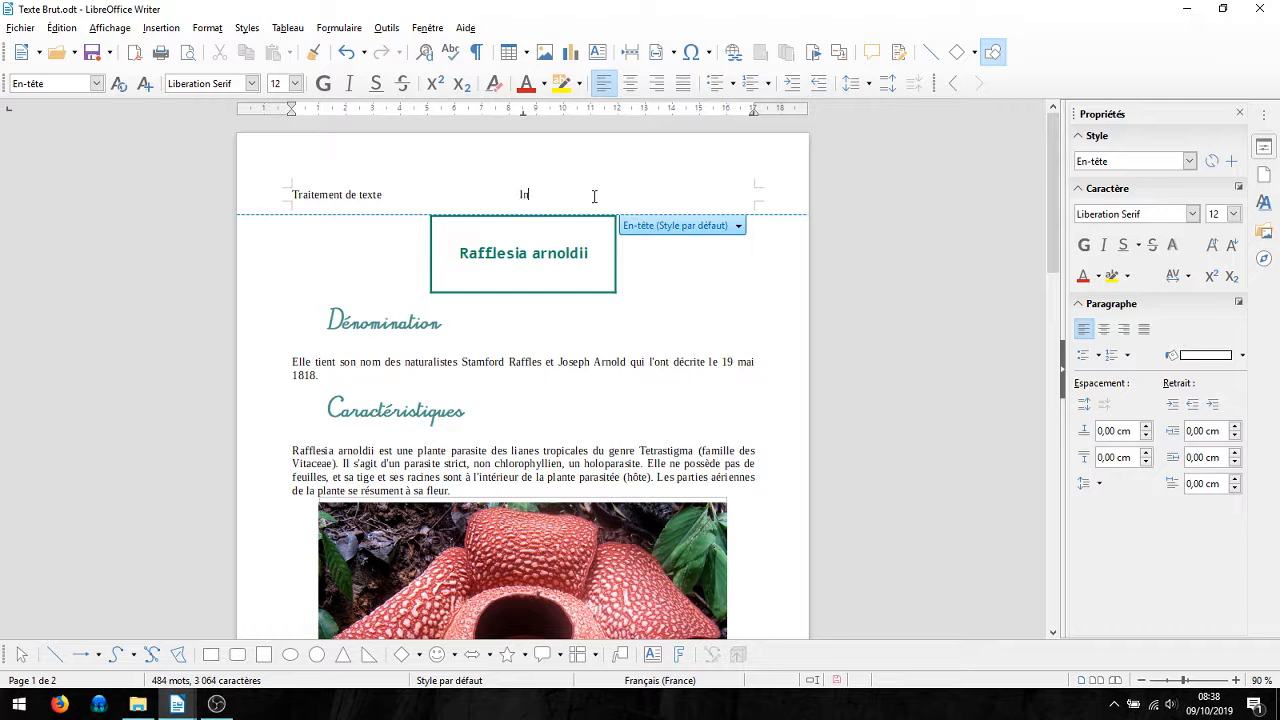
type("formatique")
key("Tab")
type("Nom Prénom")
left_click(583, 444)
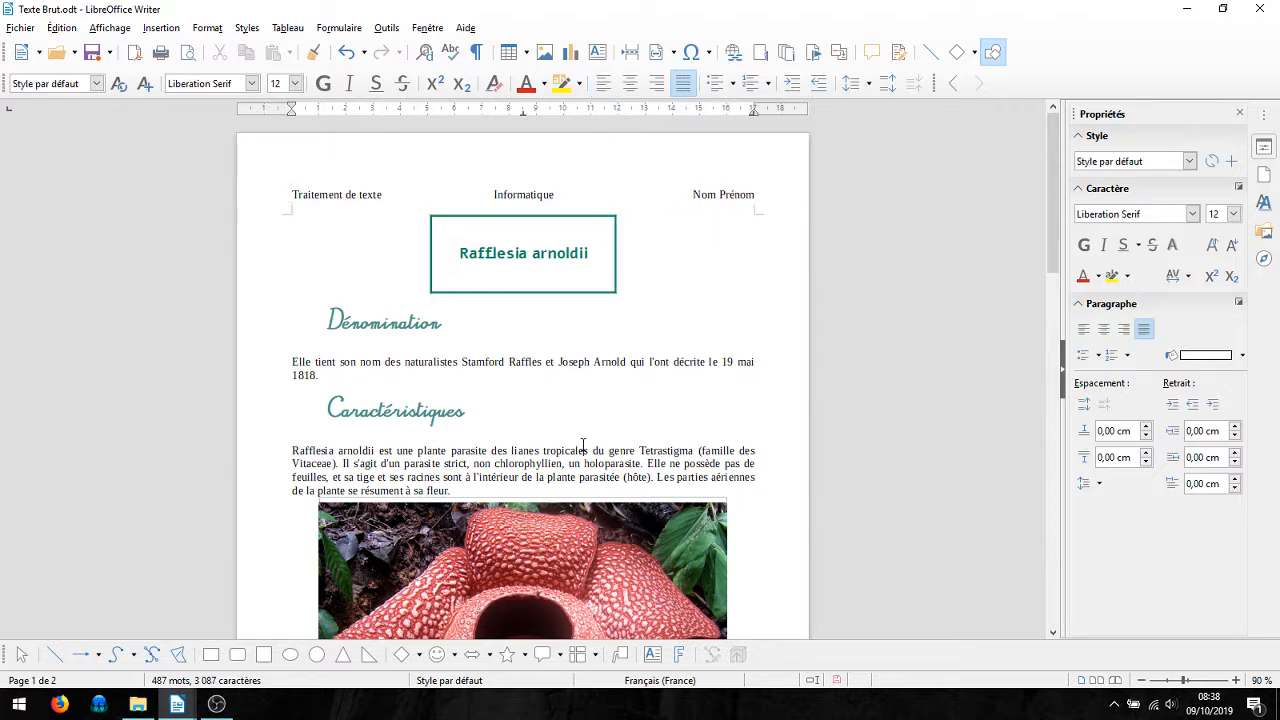
Step: Add a footer to the default page style and insert a date field at its left
scroll(623, 376, "down", 10)
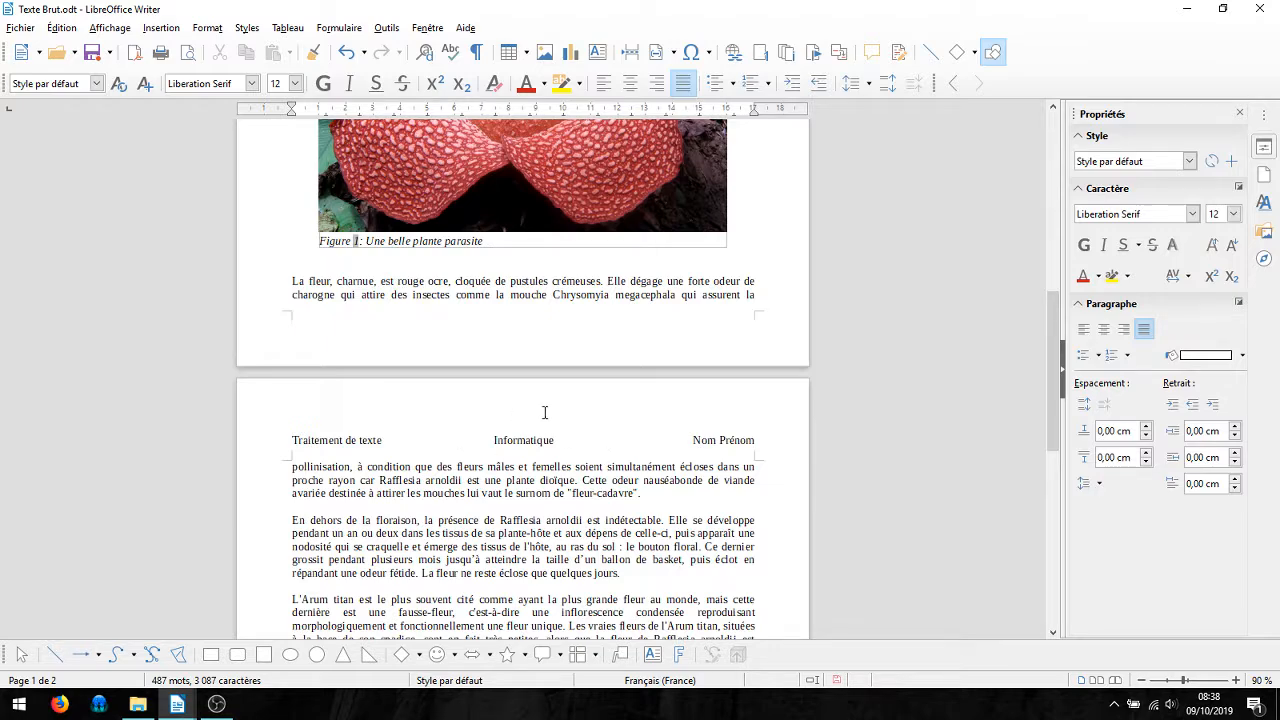
scroll(545, 412, "up", 8)
scroll(580, 400, "down", 8)
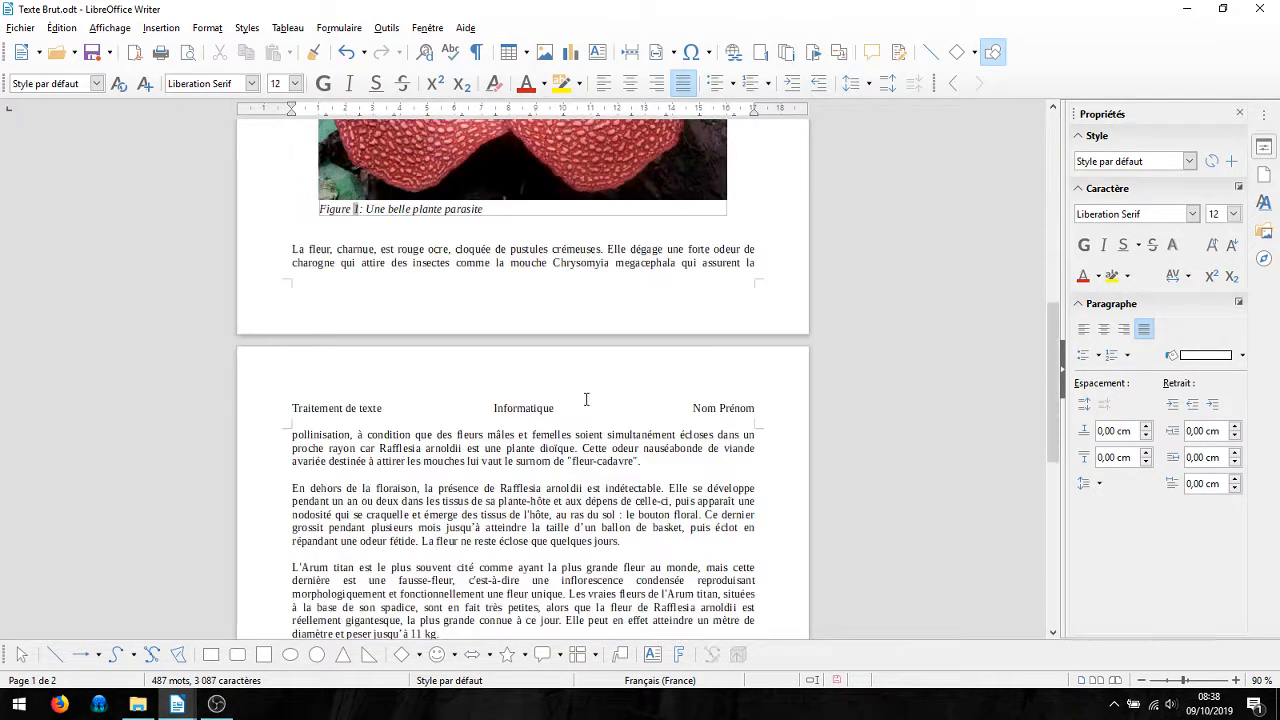
left_click(739, 269)
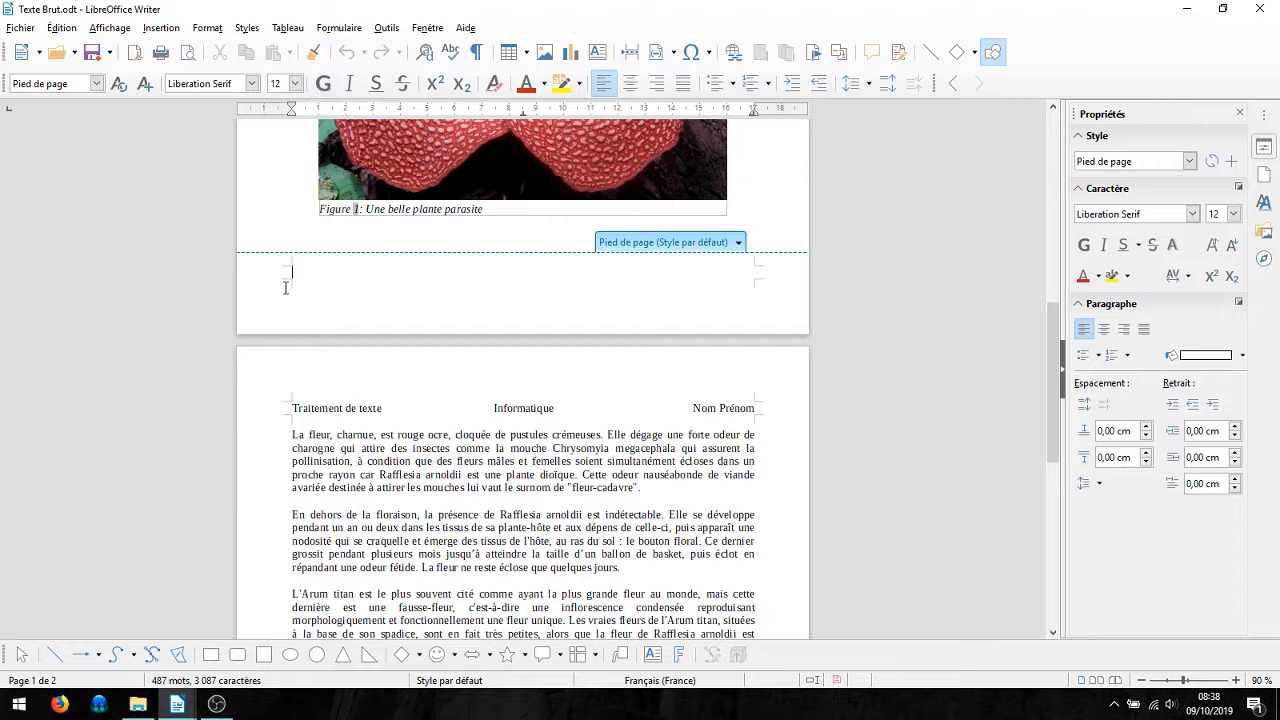
left_click(176, 30)
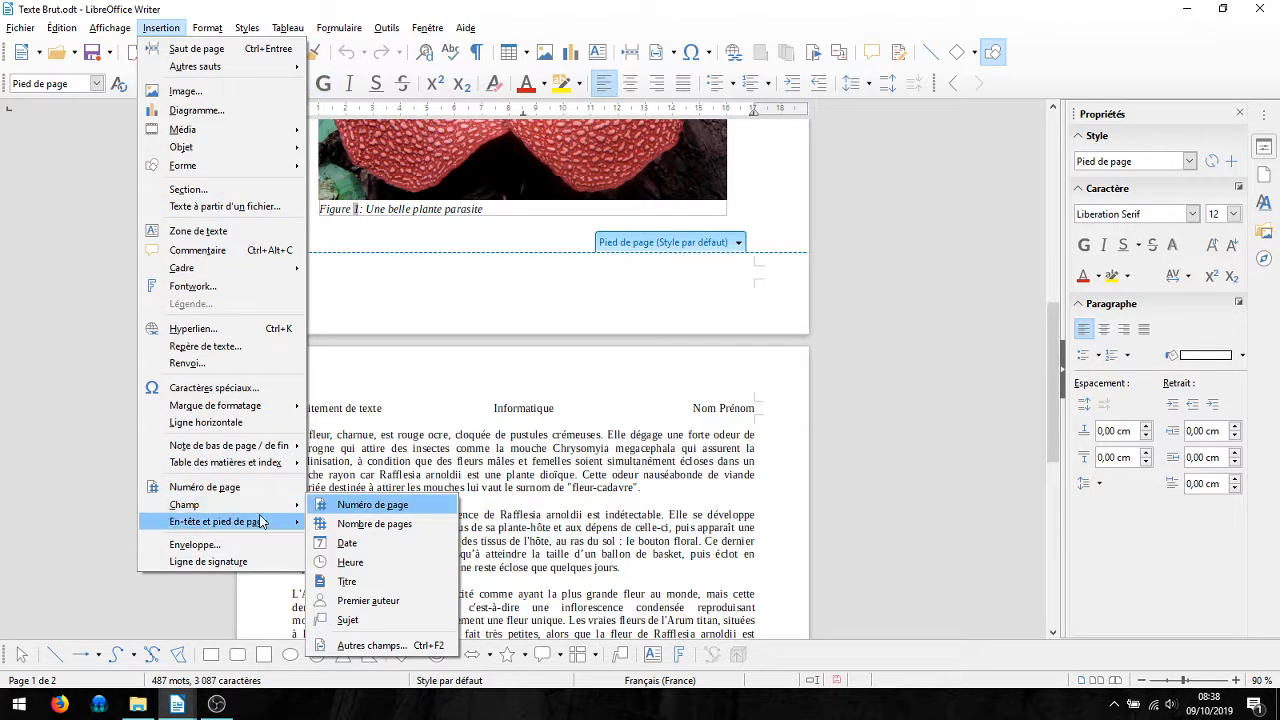
left_click(353, 545)
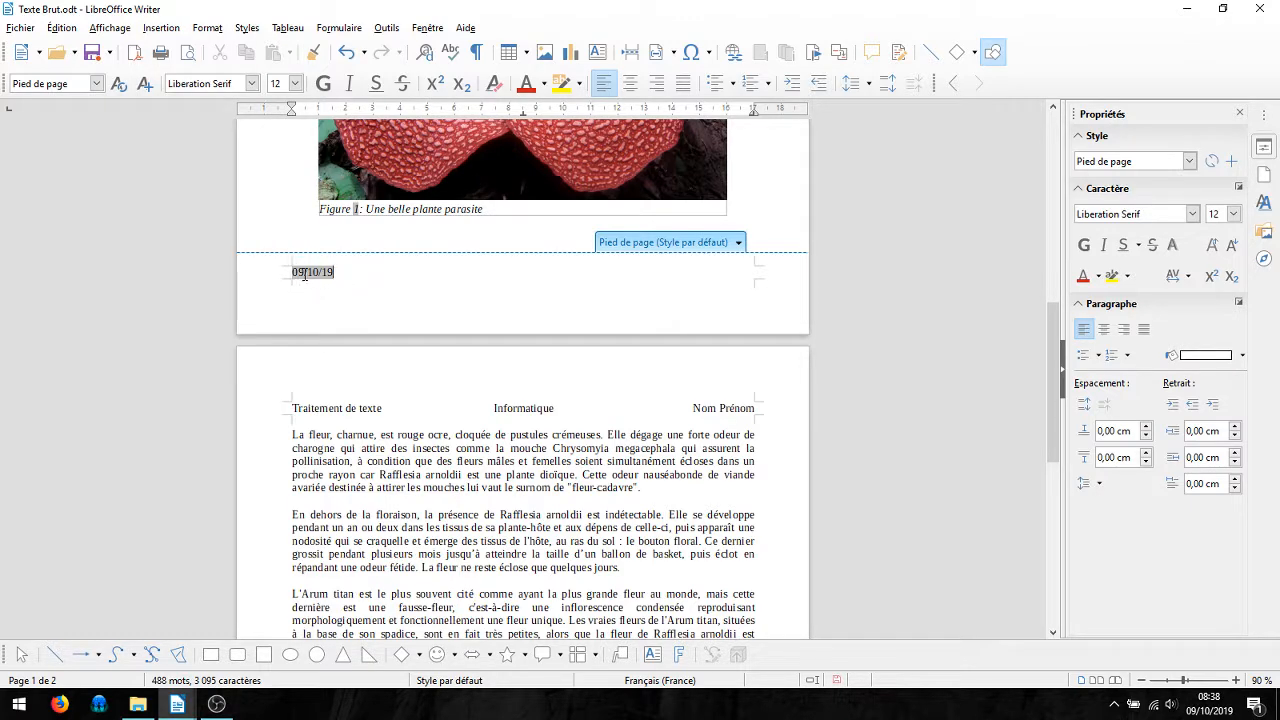
Step: Enter "Page" at the footer's right tab stop, followed by a page number field
key("Tab")
key("Tab")
type("Page")
left_click(160, 28)
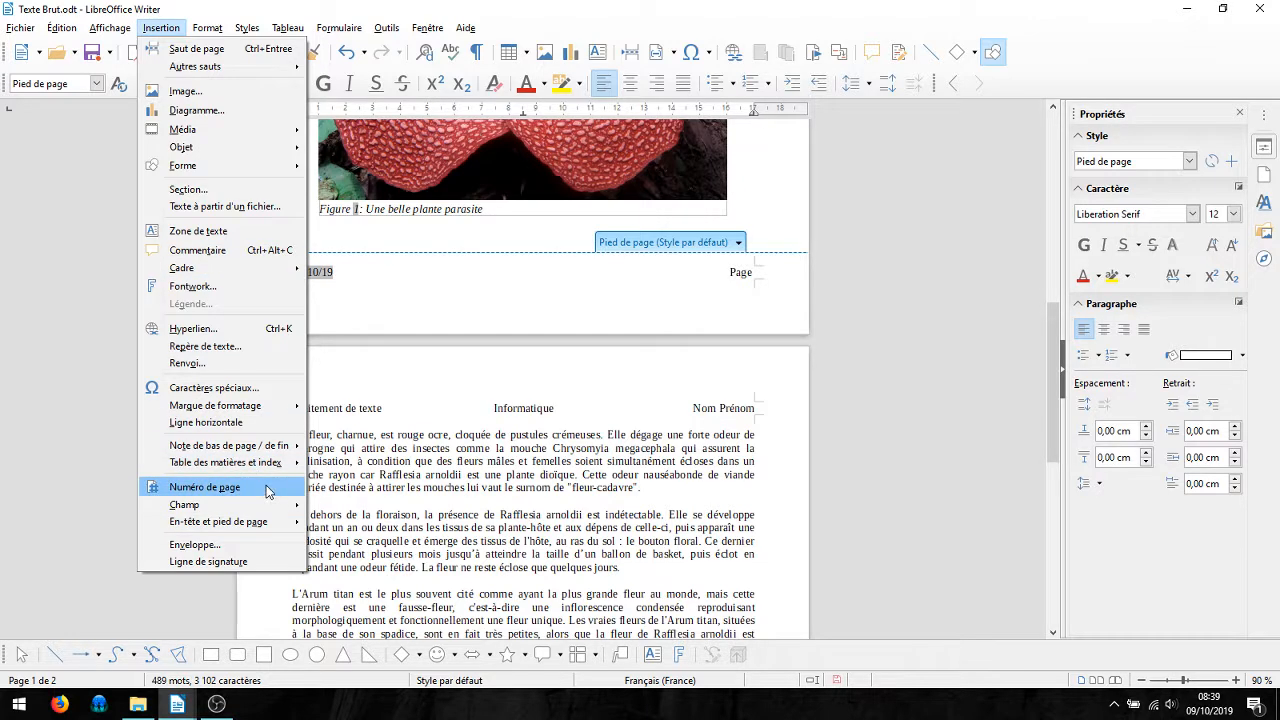
left_click(267, 488)
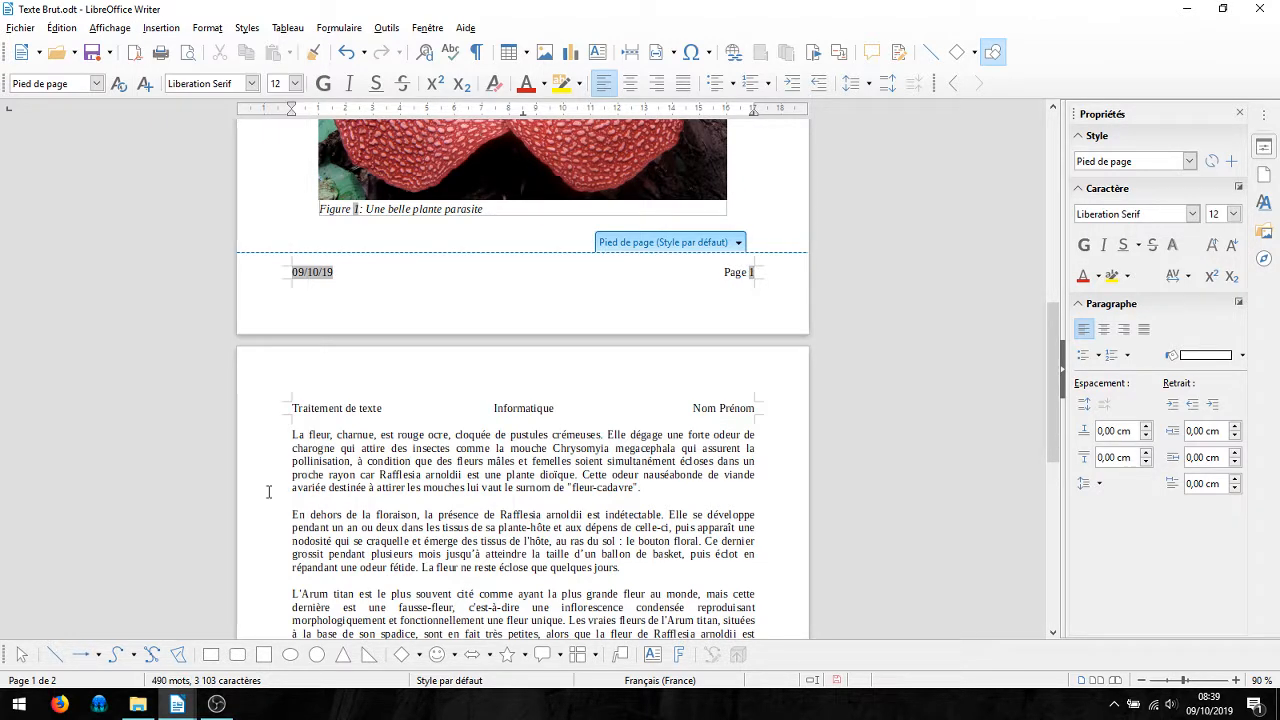
Step: Append a slash and a total page count field after the footer's page number, and look over the pages
type("/")
left_click(161, 27)
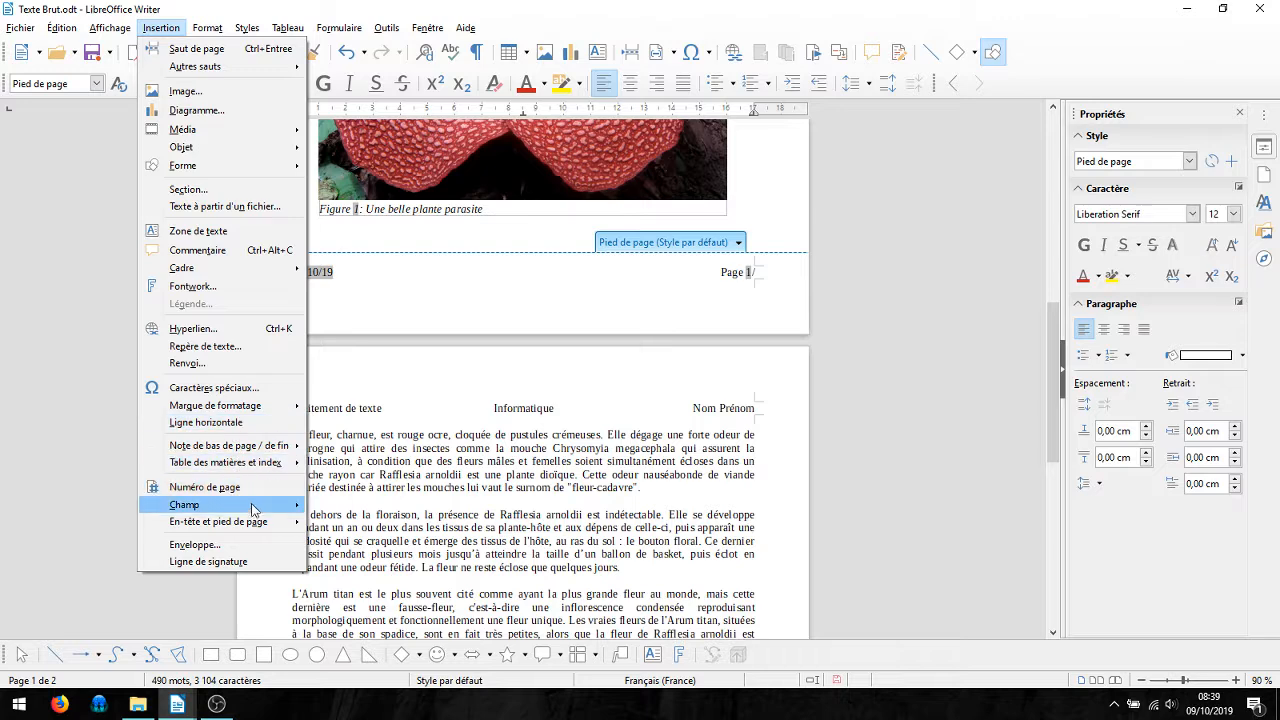
mouse_move(253, 510)
left_click(386, 535)
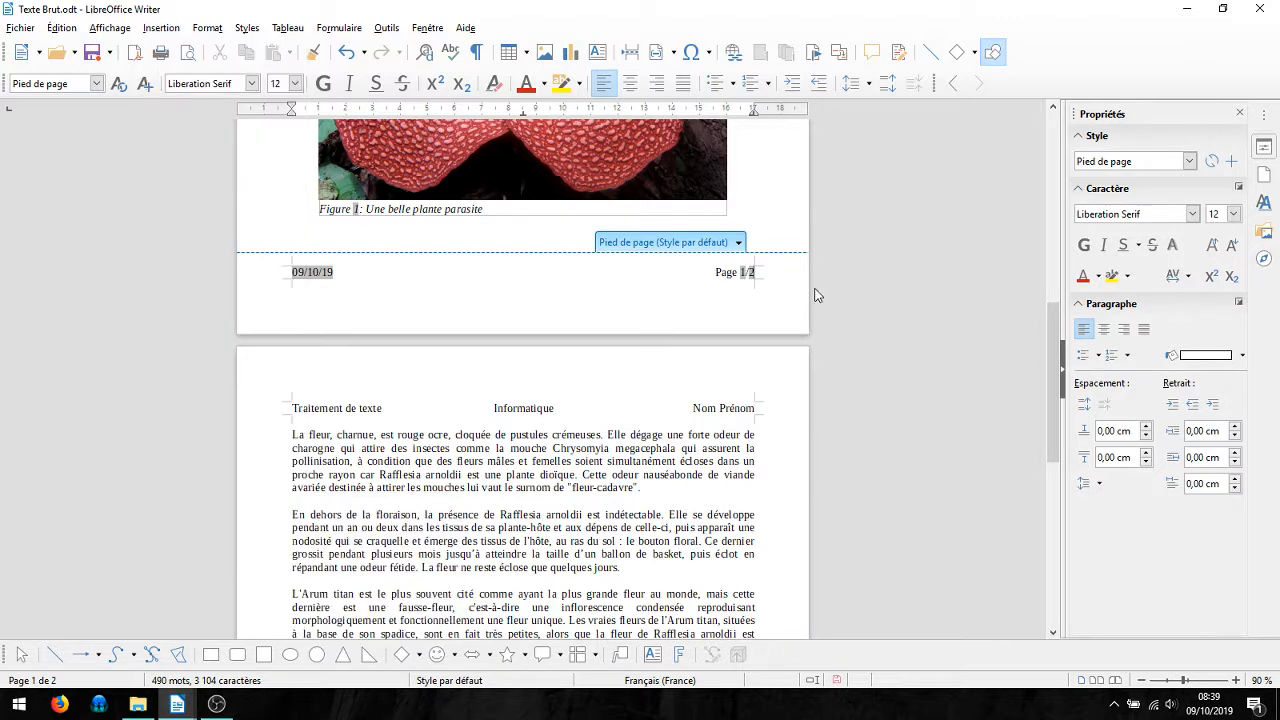
scroll(679, 287, "down", 10)
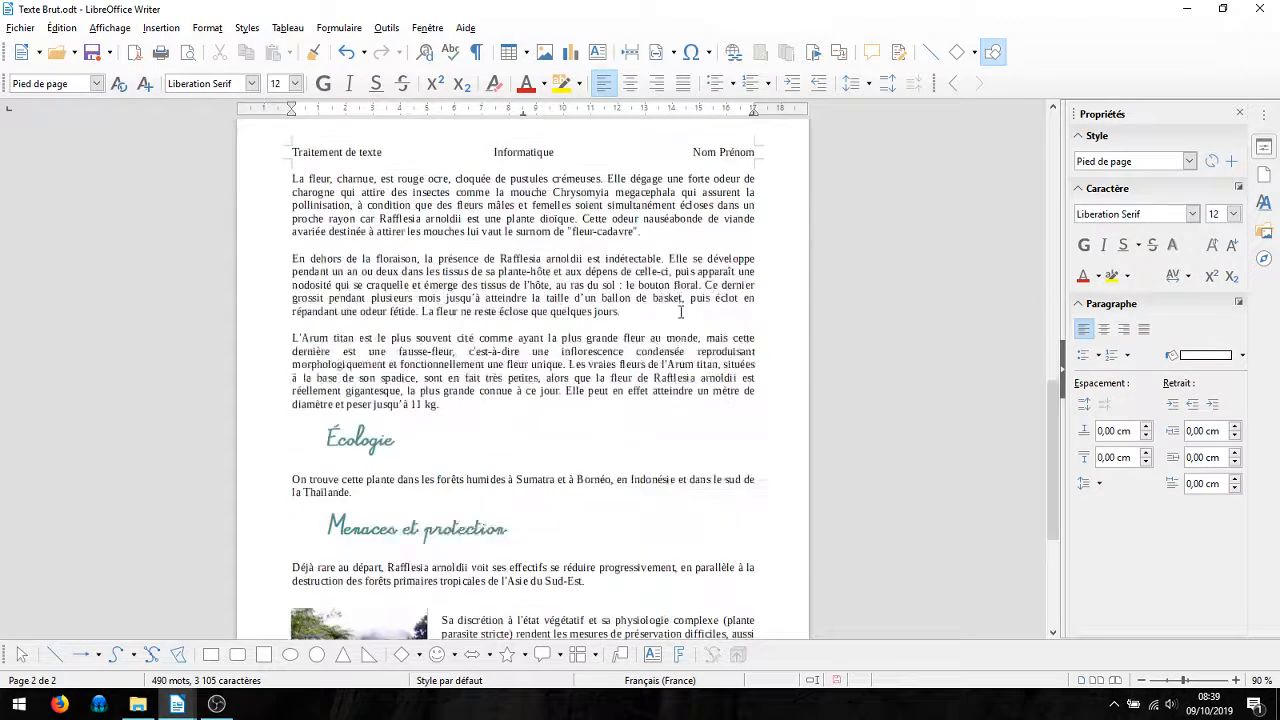
scroll(676, 332, "up", 10)
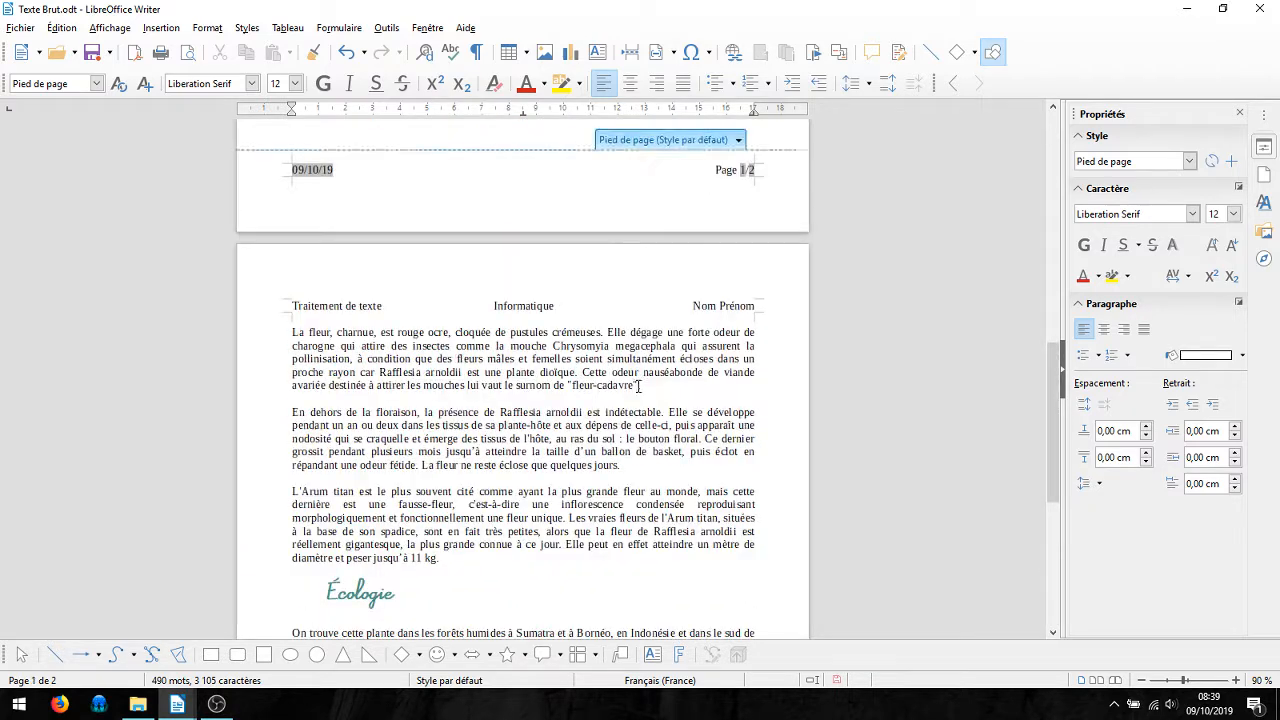
scroll(472, 504, "down", 3)
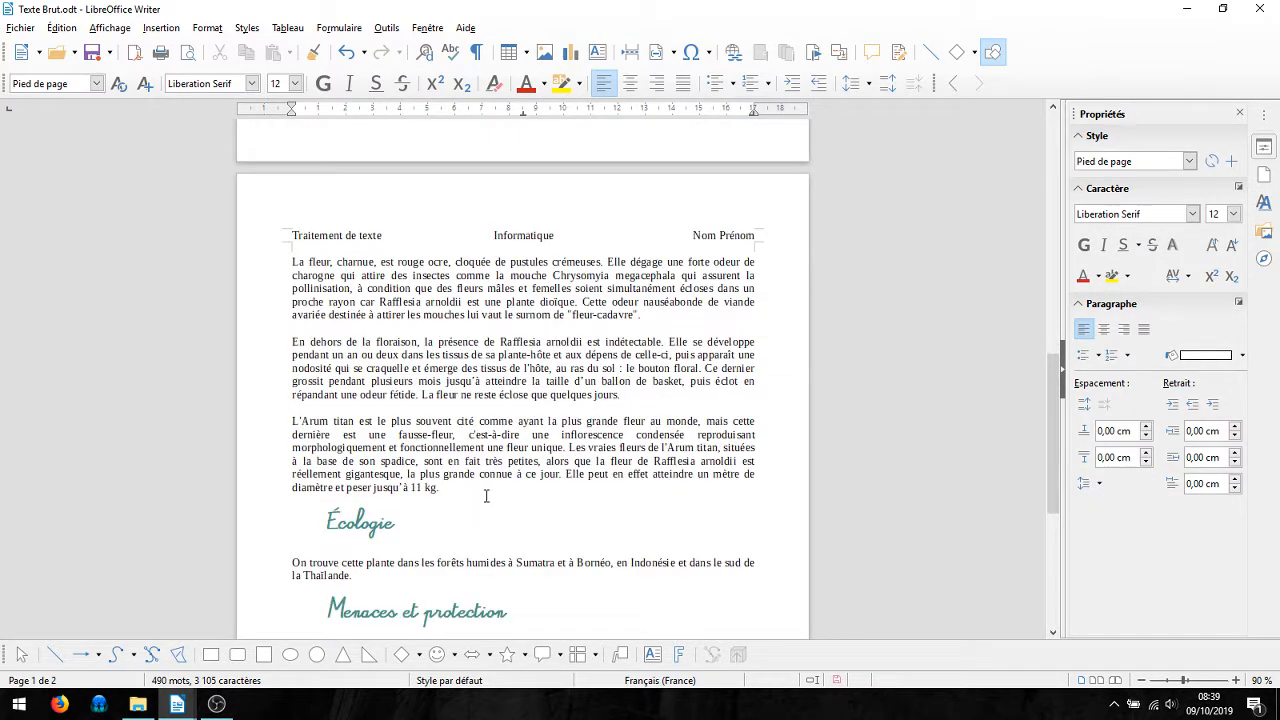
Step: Insert a page break after the paragraph ending "peser jusqu'à 11 kg" so that the Écologie section starts on a new page
left_click(481, 490)
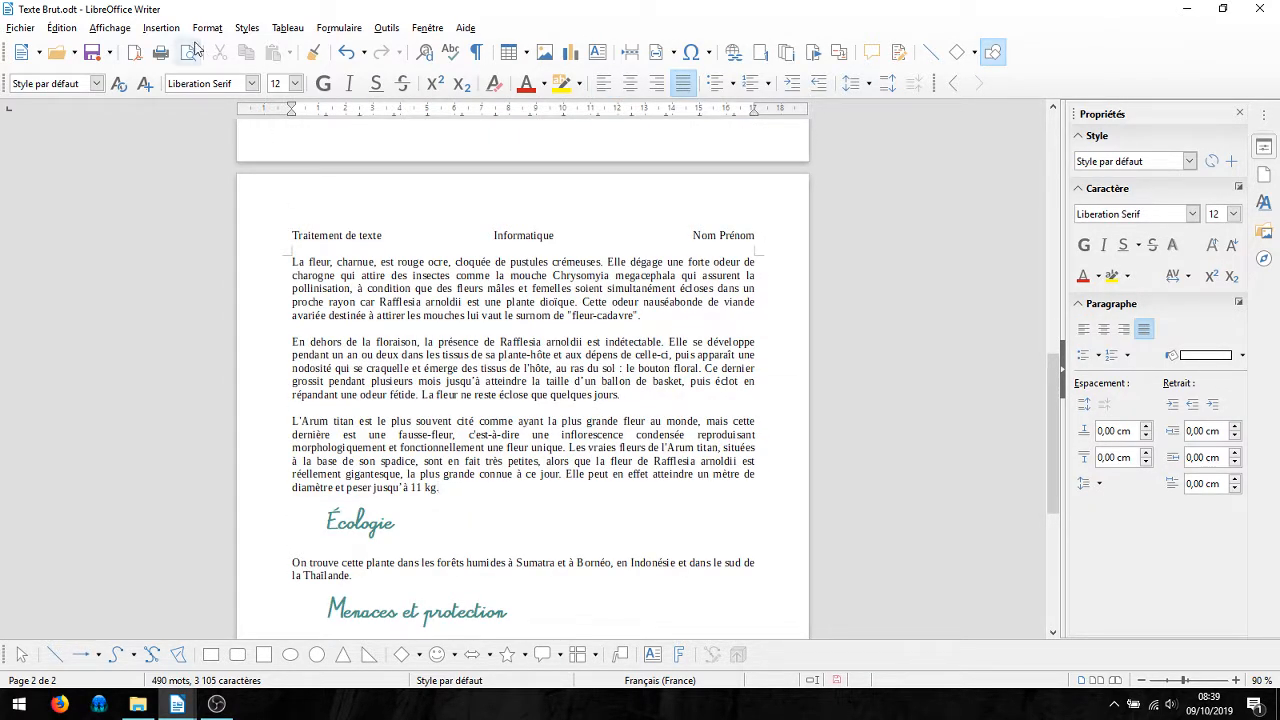
left_click(161, 27)
left_click(188, 46)
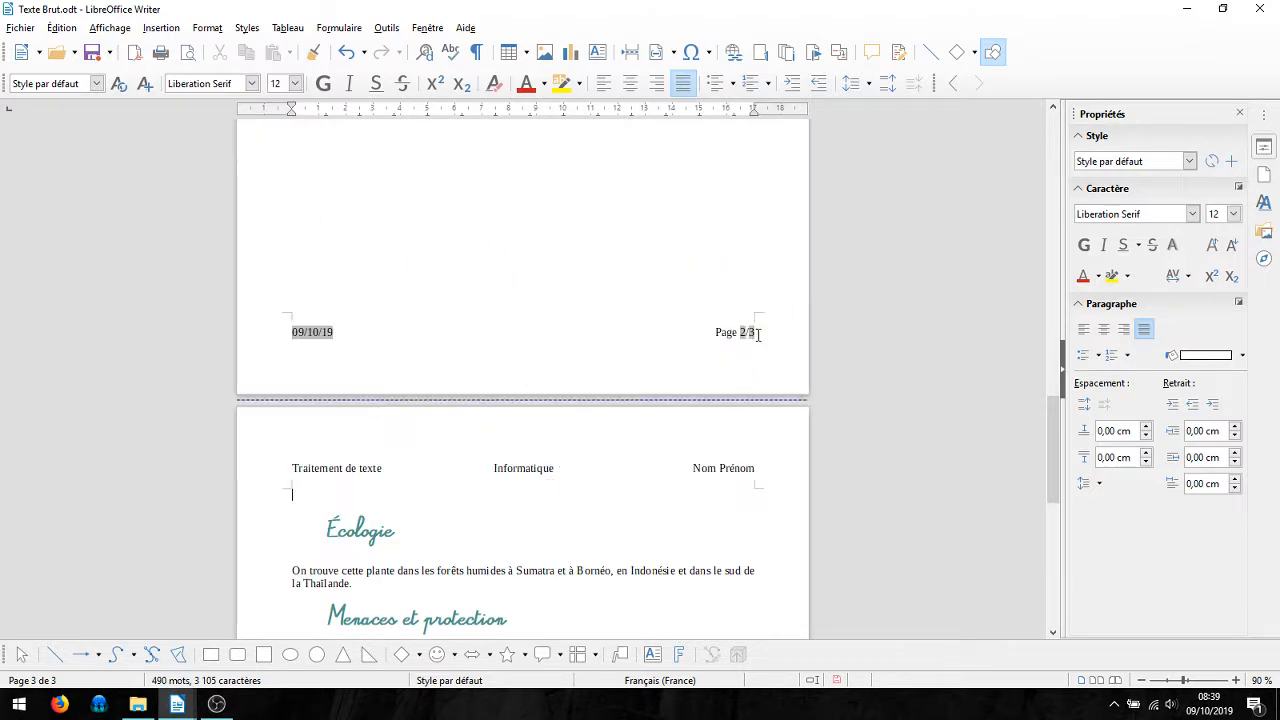
Step: Look over all the pages to check the headers, footers, page numbering, image caption and page break
scroll(715, 413, "down", 5)
scroll(720, 430, "up", 10)
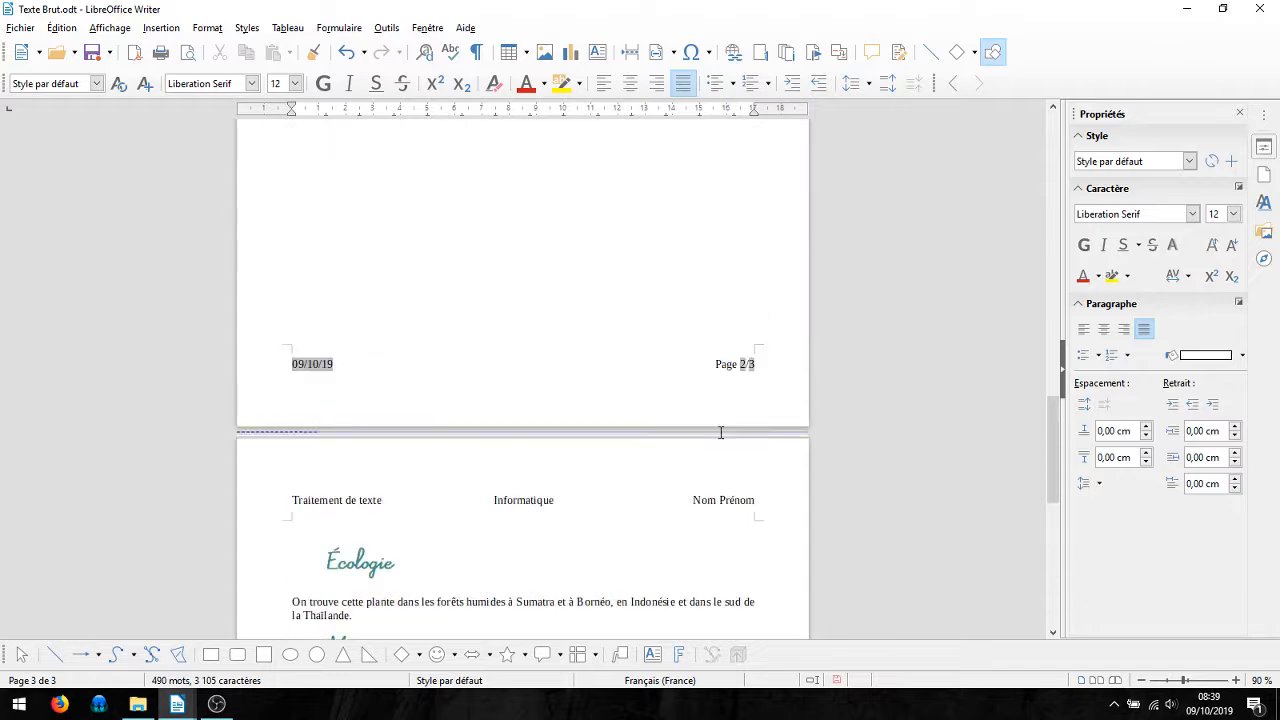
scroll(725, 433, "up", 15)
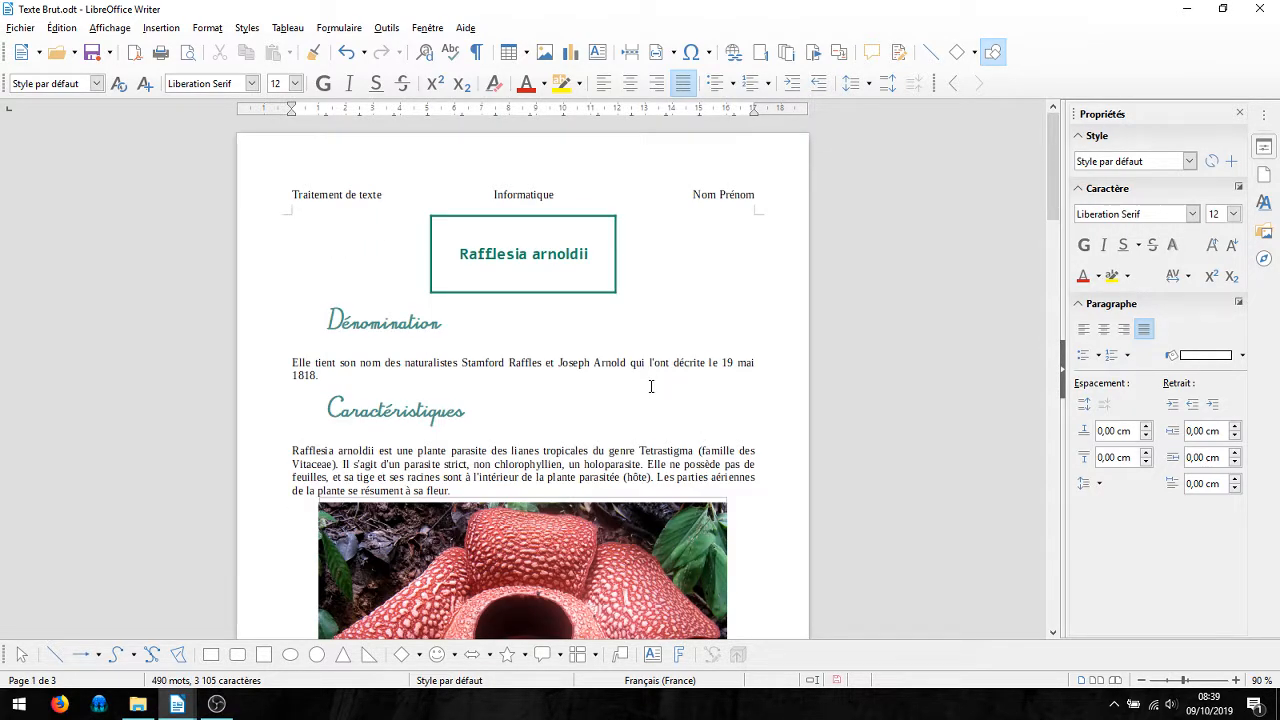
scroll(651, 386, "down", 3)
scroll(650, 390, "up", 2)
scroll(649, 391, "down", 4)
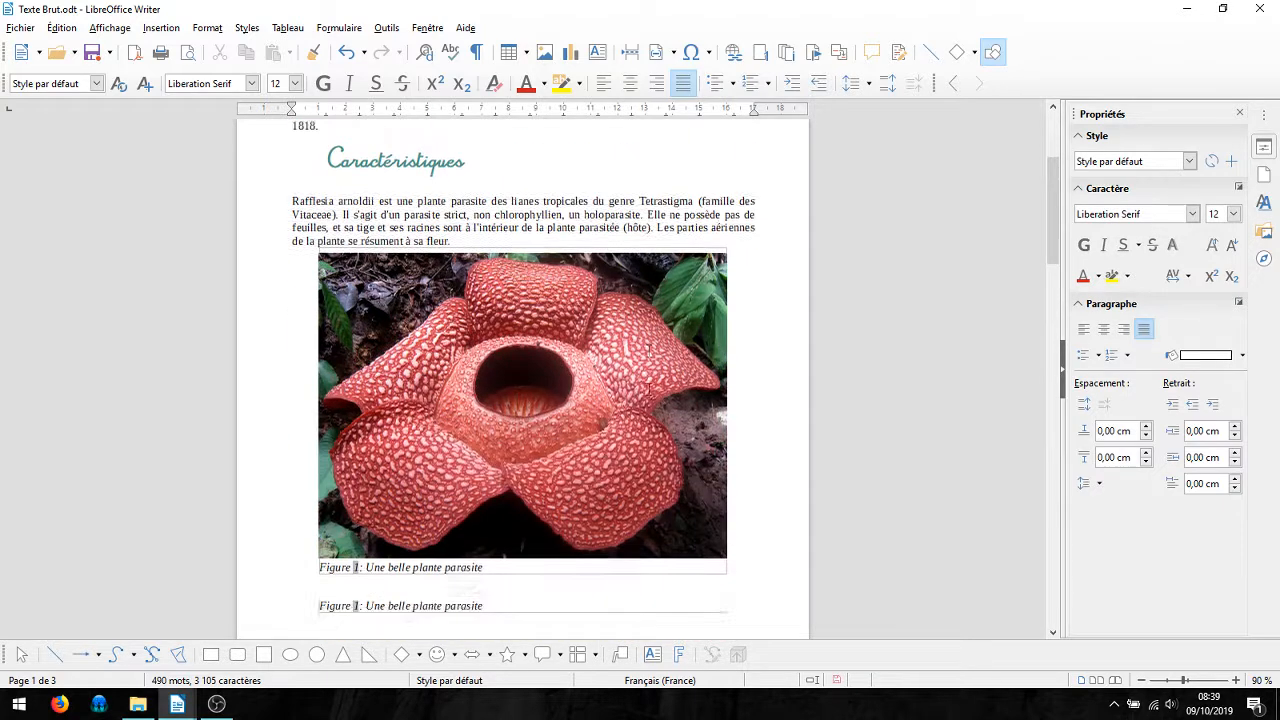
scroll(649, 390, "down", 2)
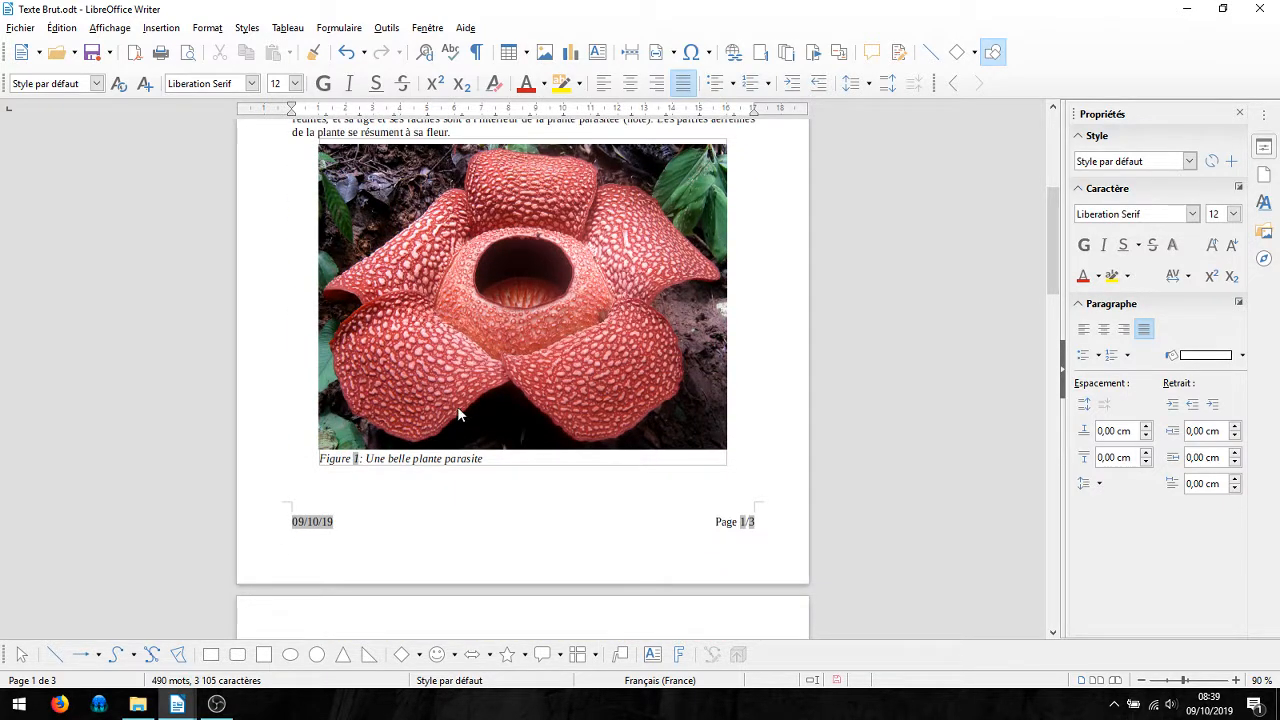
scroll(457, 406, "down", 11)
scroll(651, 408, "up", 12)
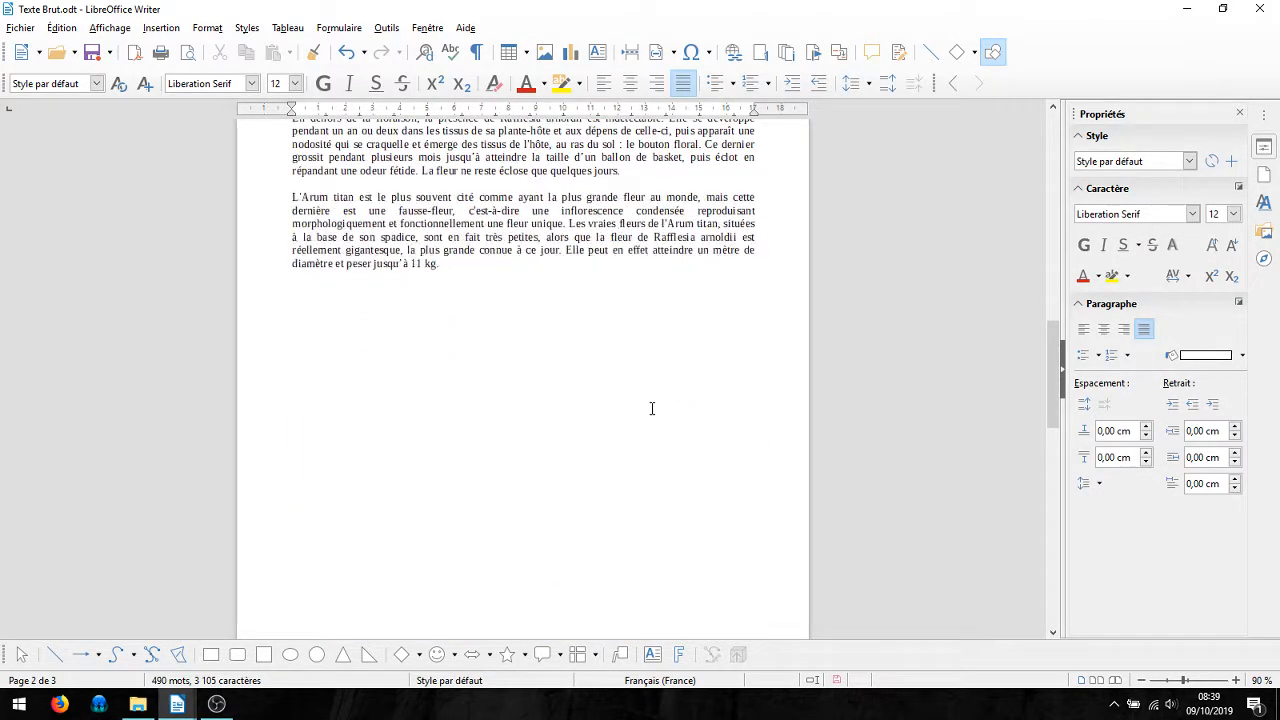
scroll(563, 410, "up", 2)
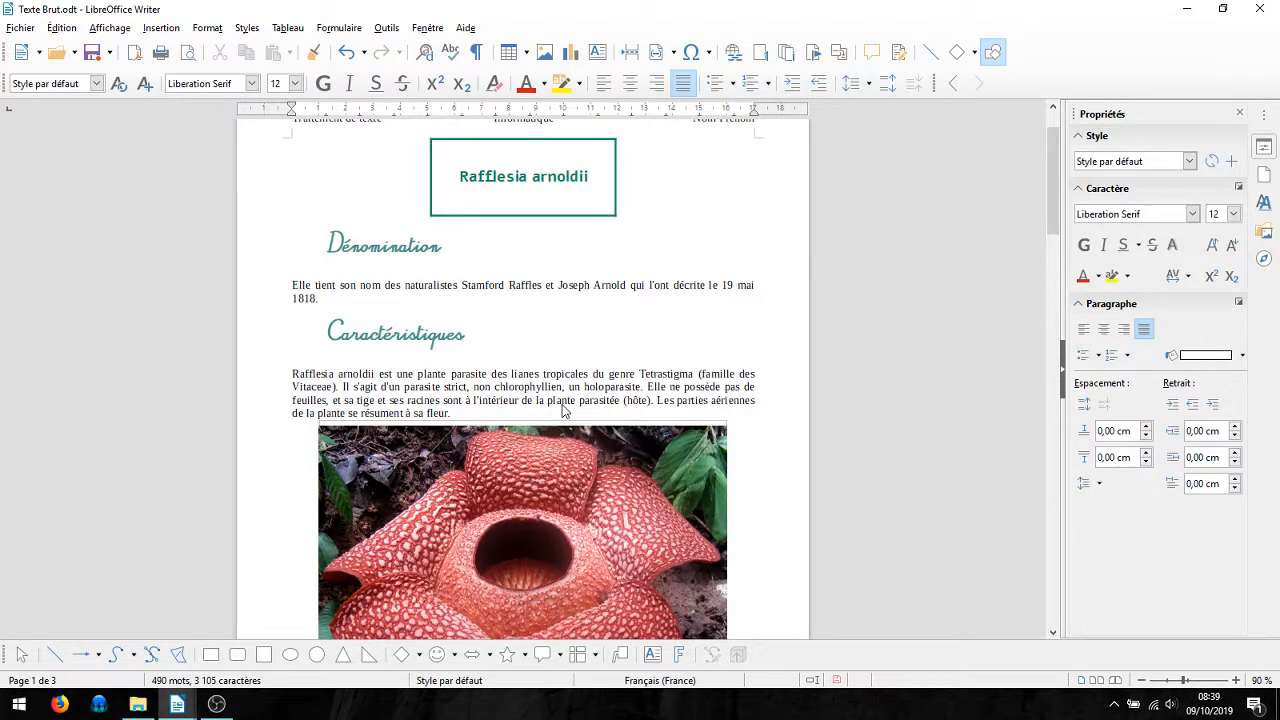
scroll(1056, 204, "up", 1)
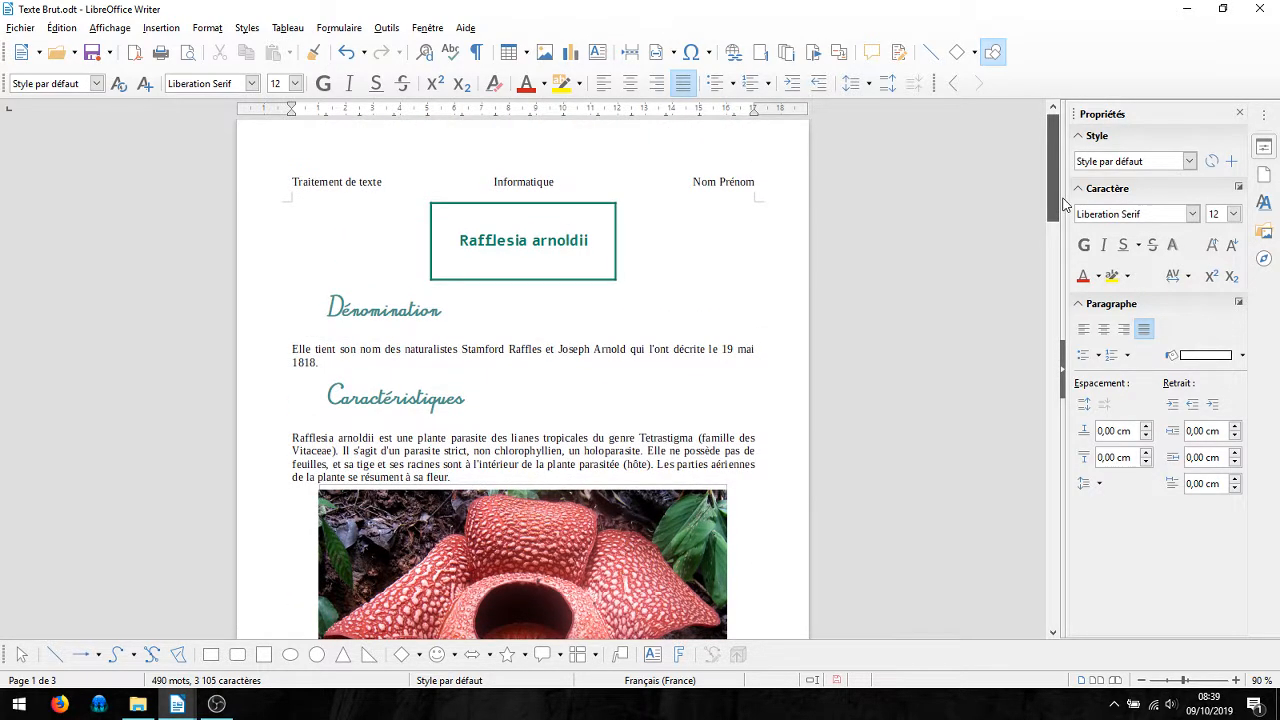
left_click_drag(1053, 200, 1049, 270)
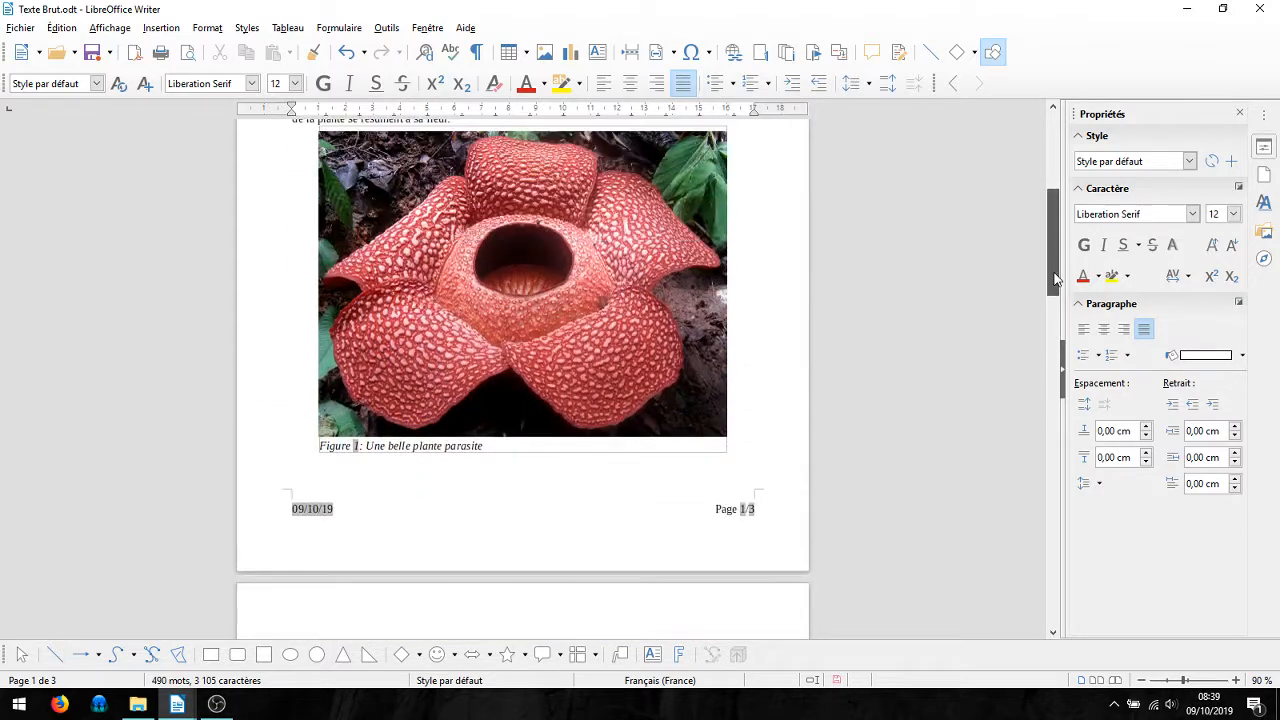
Step: Export the document as a PDF named "plante" in the STAV > Traitement de texte folder
left_click(136, 58)
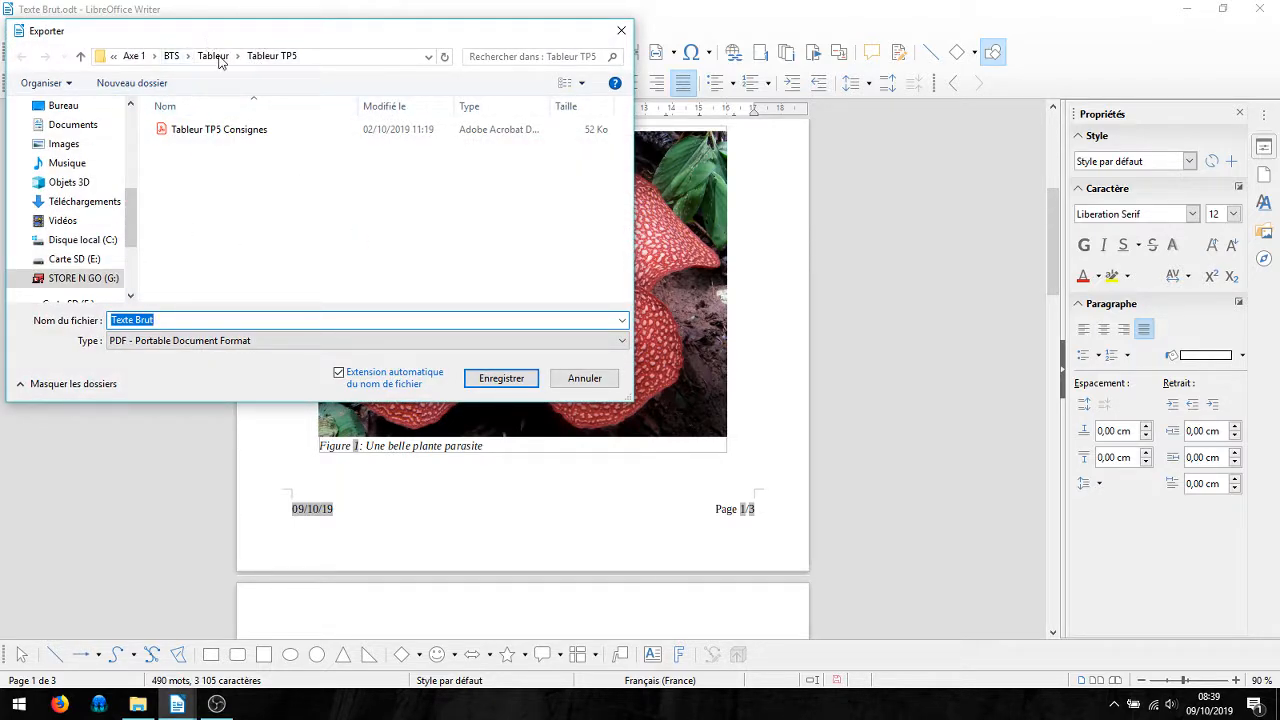
left_click(137, 60)
double_click(218, 194)
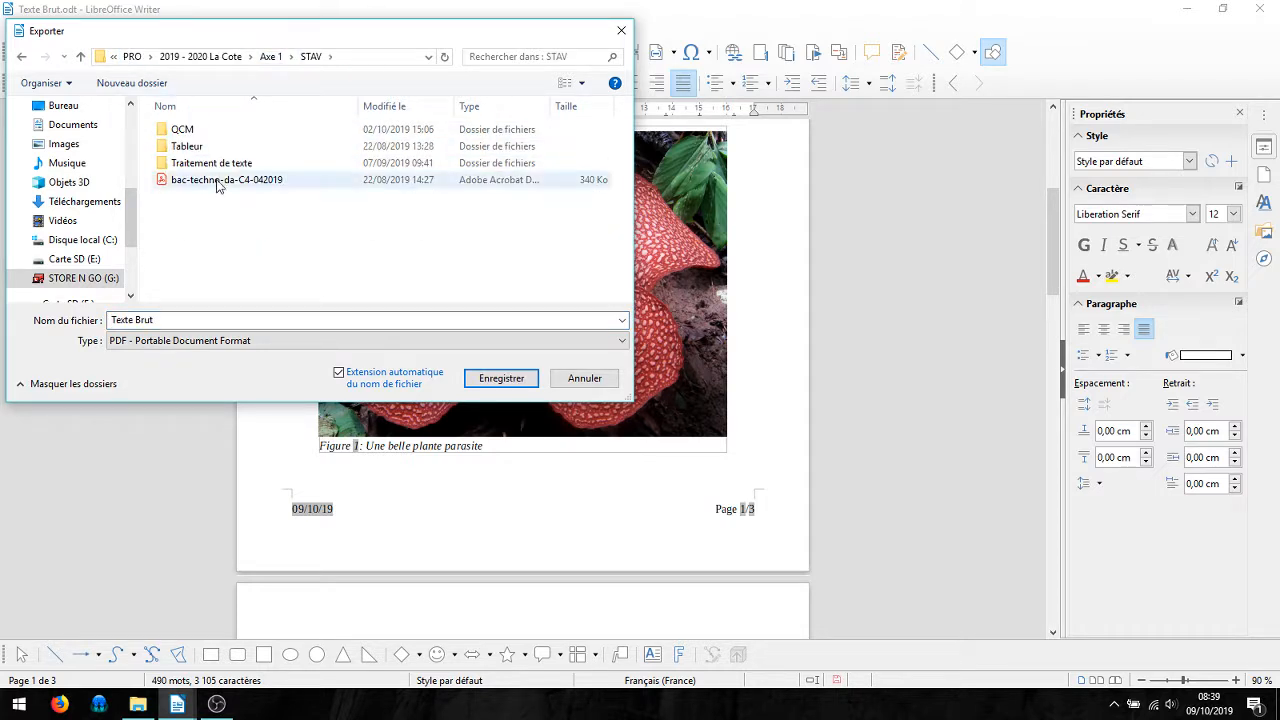
double_click(252, 165)
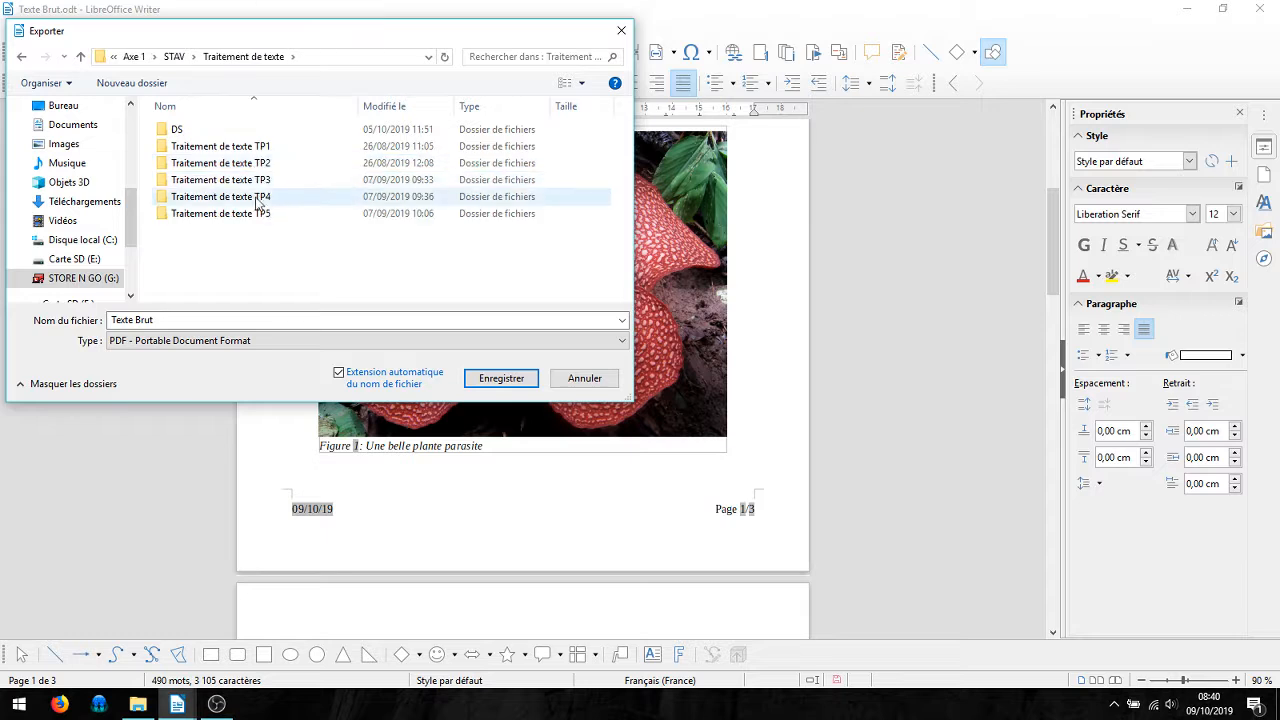
left_click(189, 321)
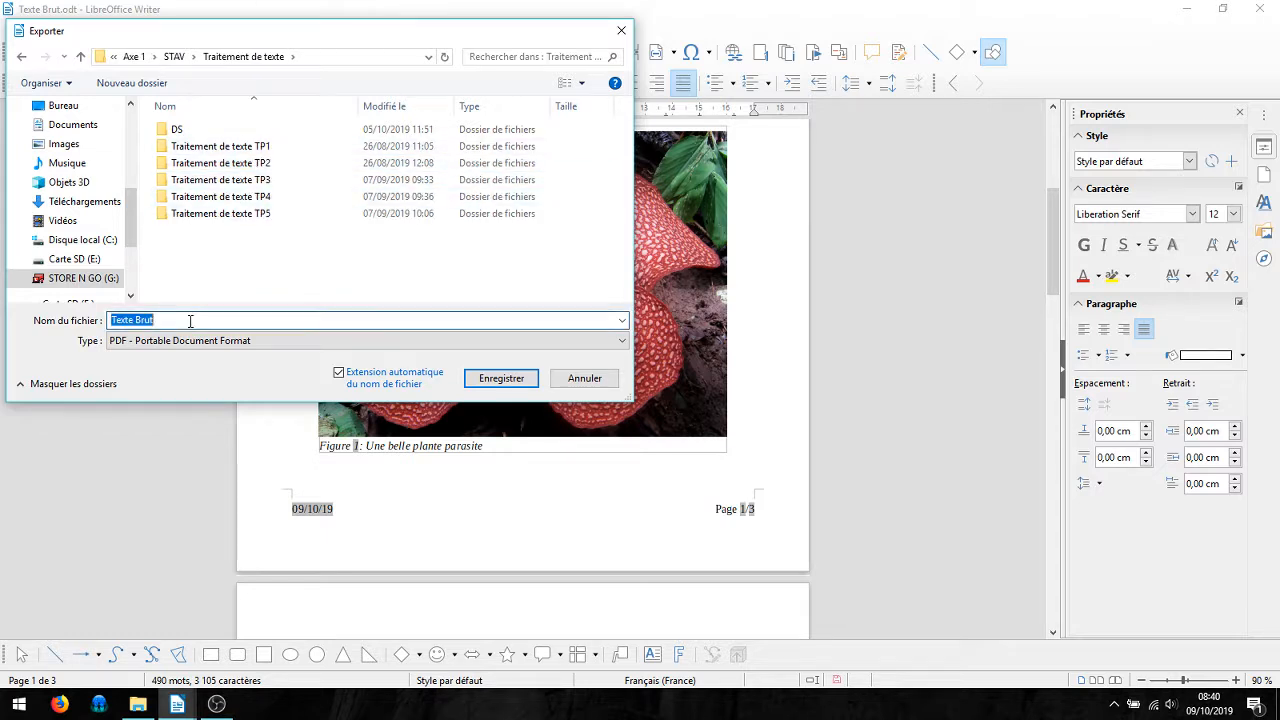
left_click(189, 321)
left_click_drag(189, 321, 115, 308)
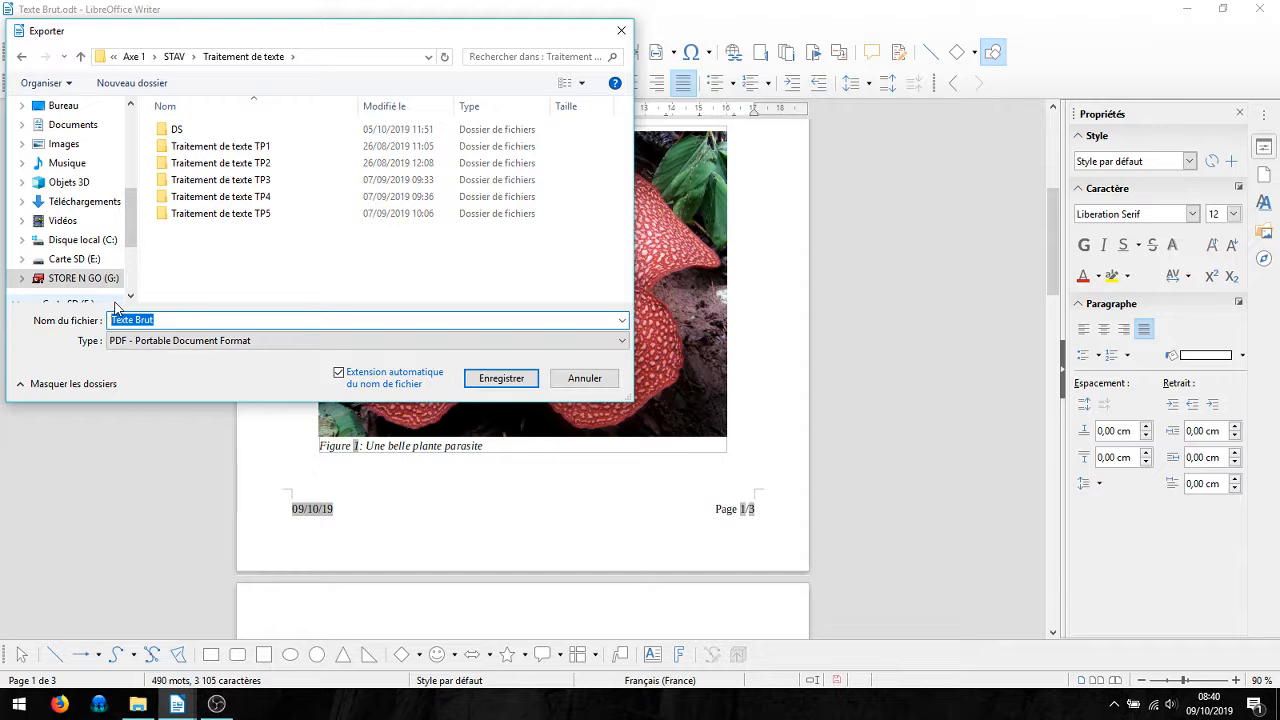
type("P")
left_click(485, 379)
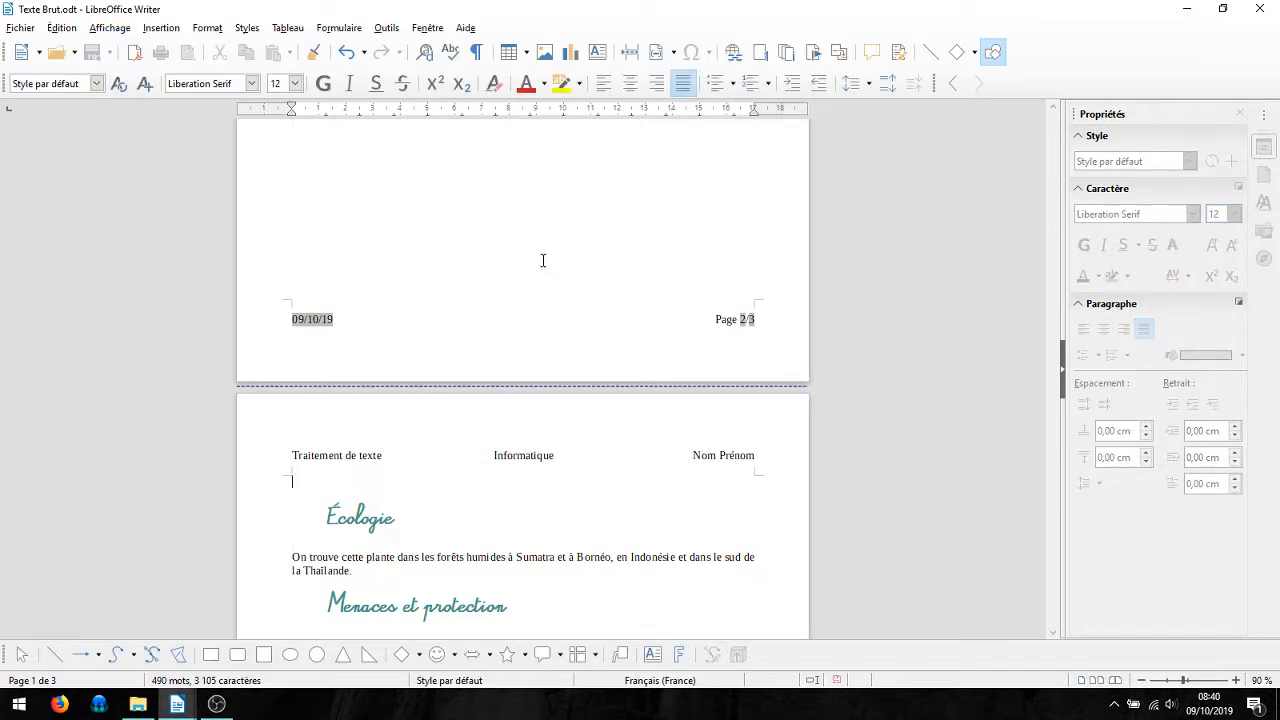
scroll(506, 363, "up", 4)
scroll(509, 386, "down", 18)
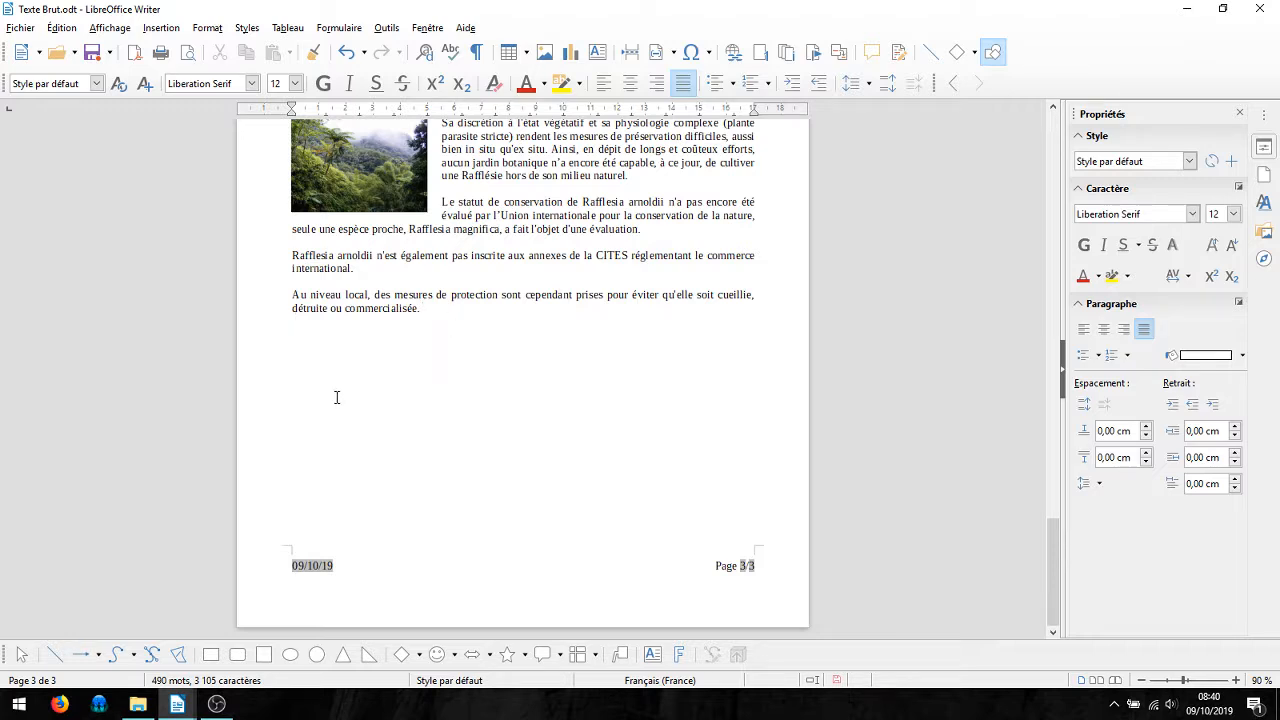
left_click(161, 27)
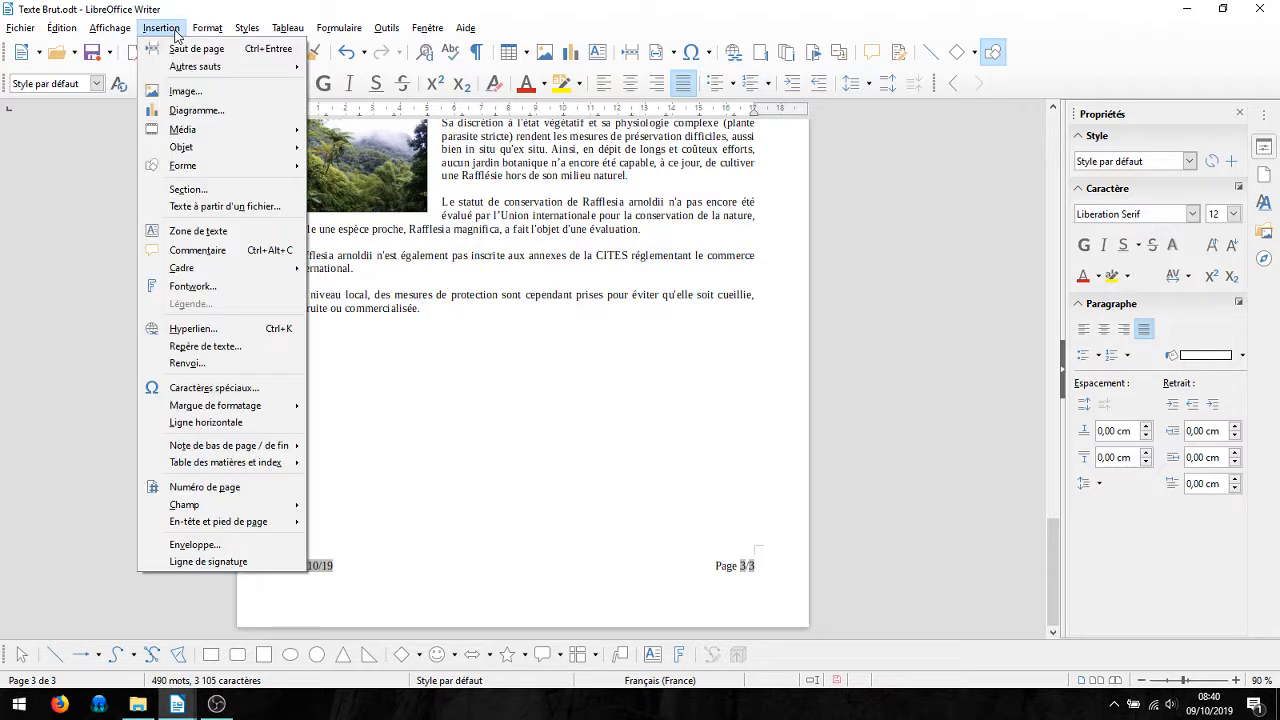
left_click(200, 331)
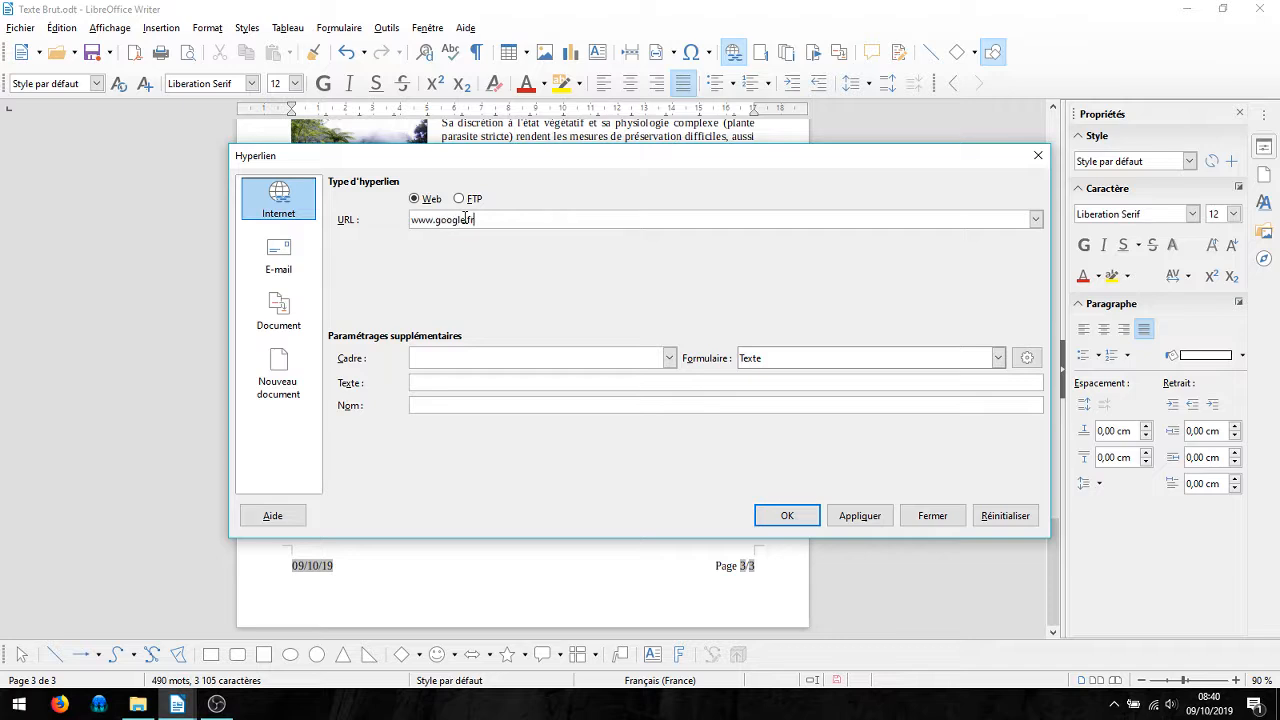
left_click(437, 383)
left_click(788, 517)
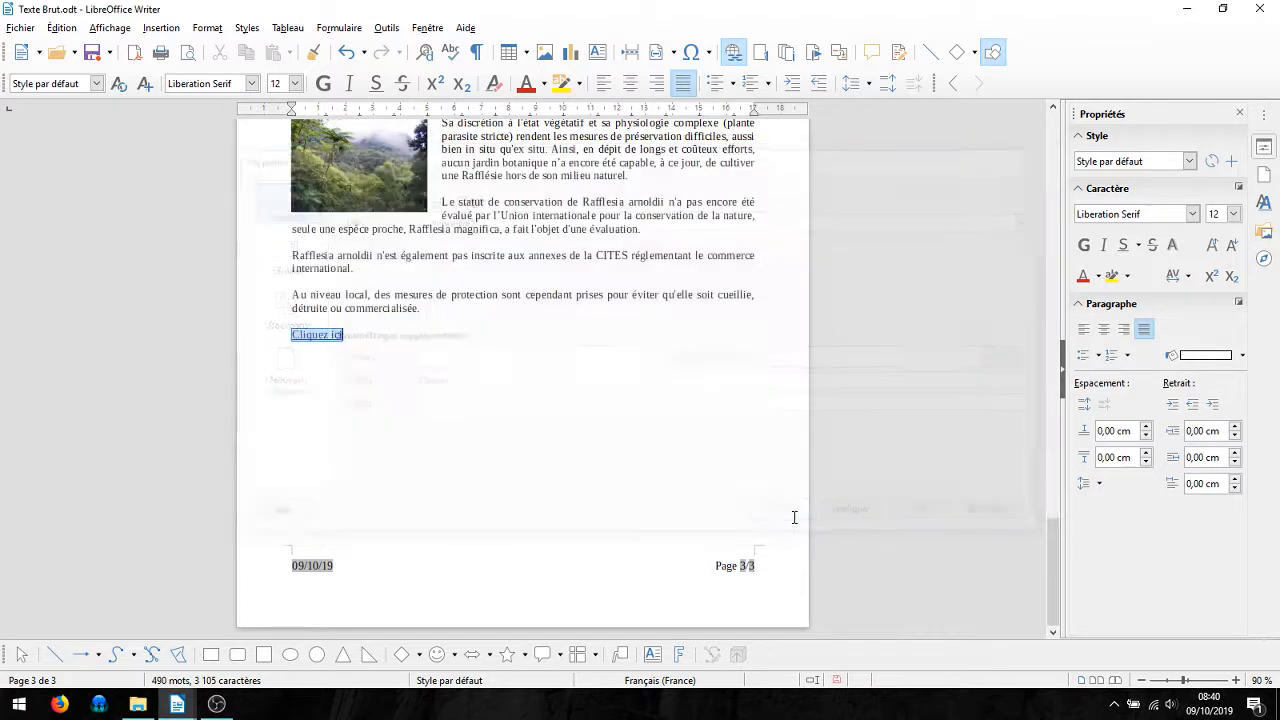
left_click(360, 335)
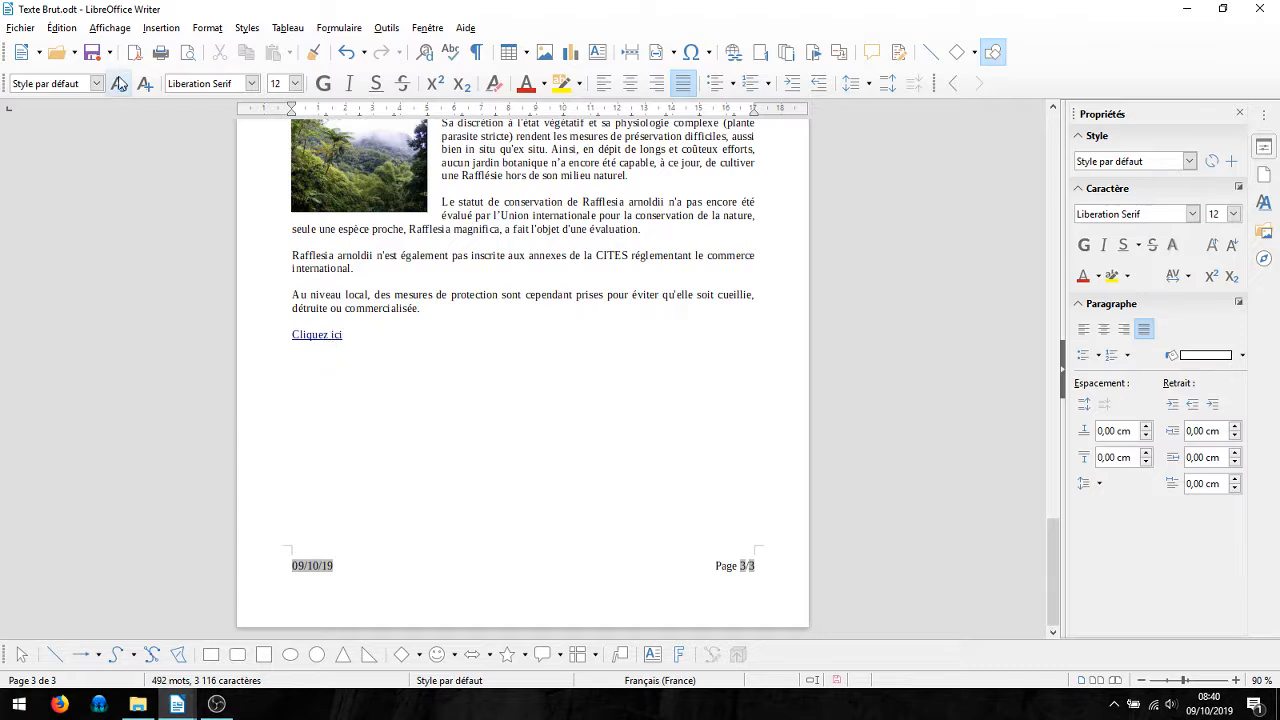
Step: Save the document under the new name "plante" as ODF text in the fichiers bruts folder
left_click(20, 28)
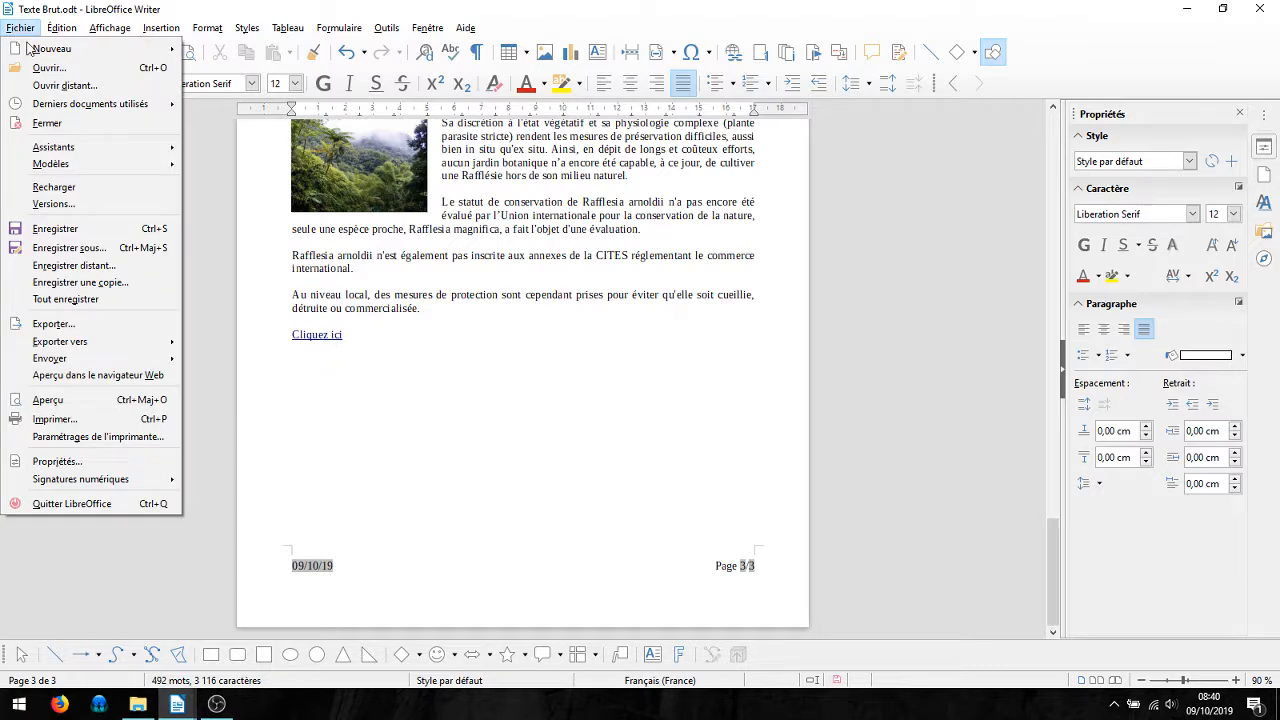
left_click(107, 252)
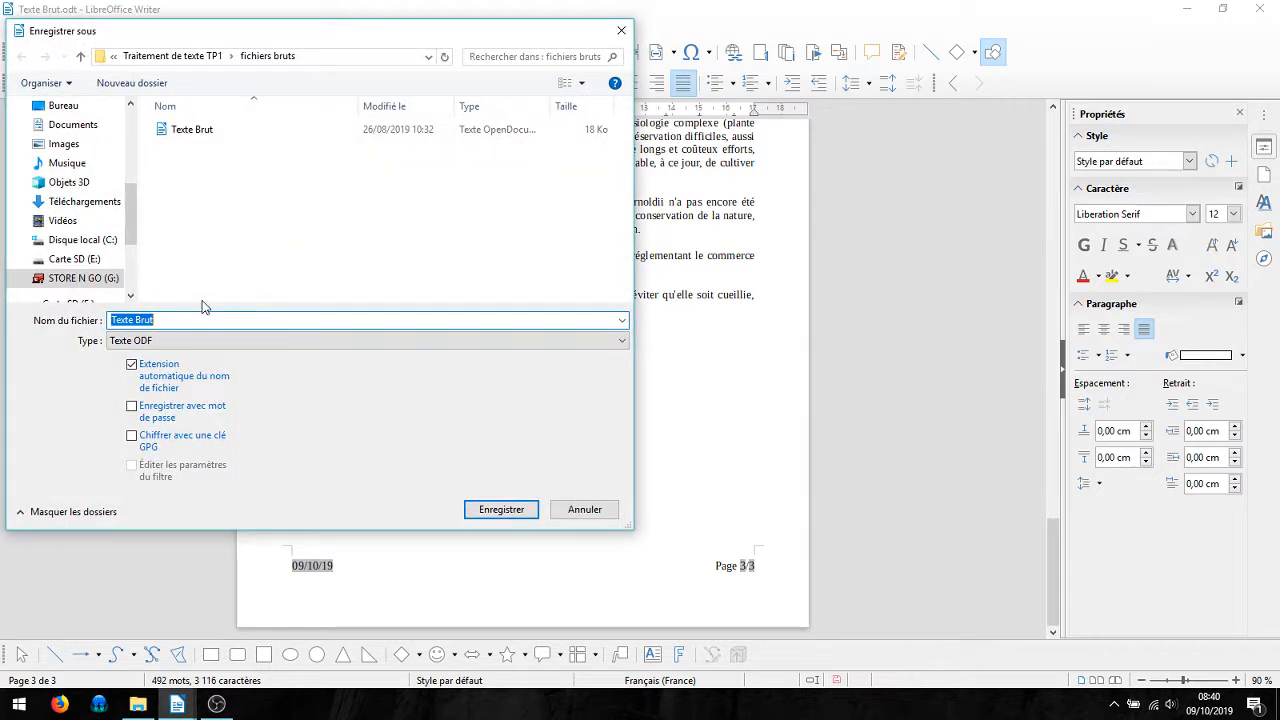
left_click_drag(173, 322, 90, 307)
type("plante")
left_click(515, 512)
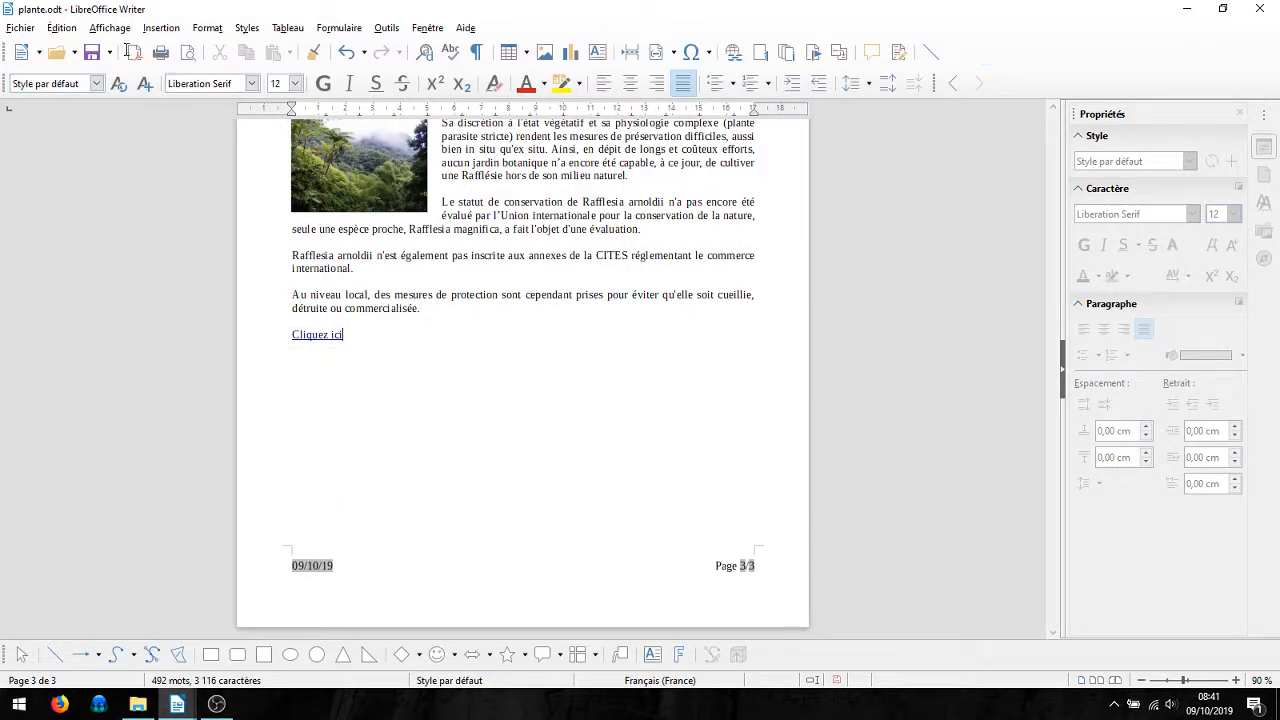
Step: Export the document to PDF again as "plante" in the Traitement de texte folder, replacing the existing file
left_click(136, 58)
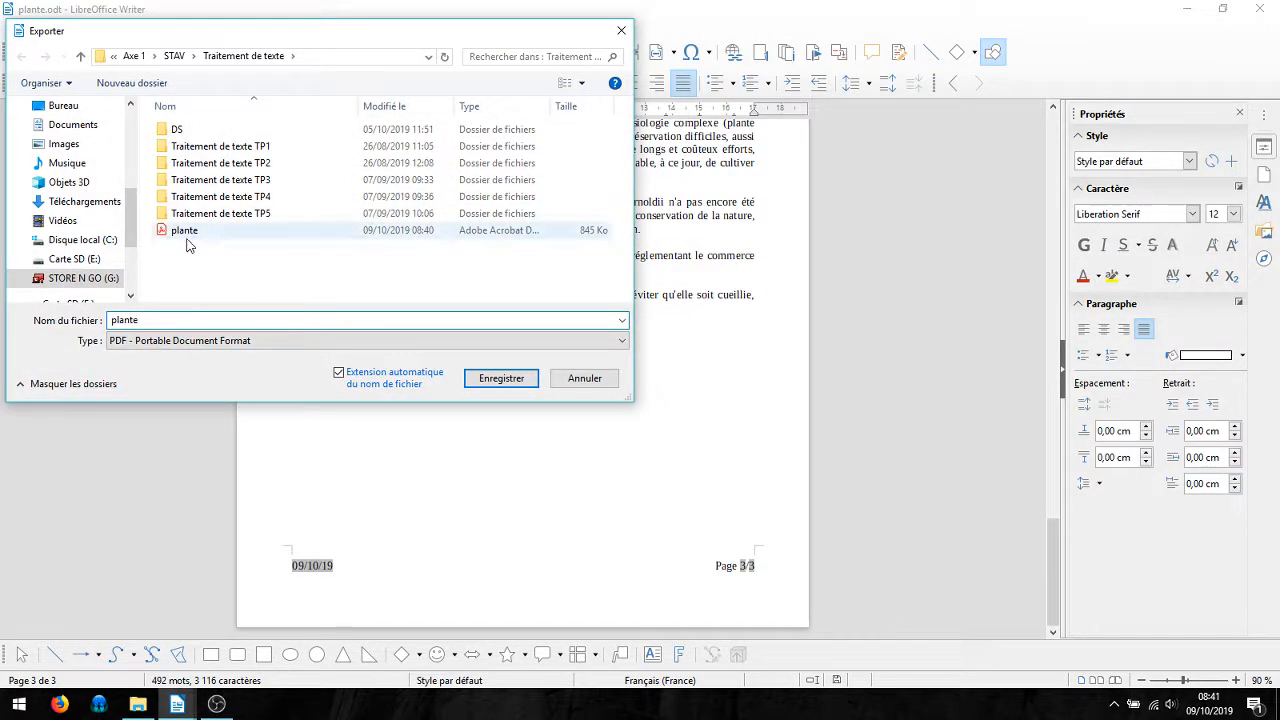
left_click(517, 387)
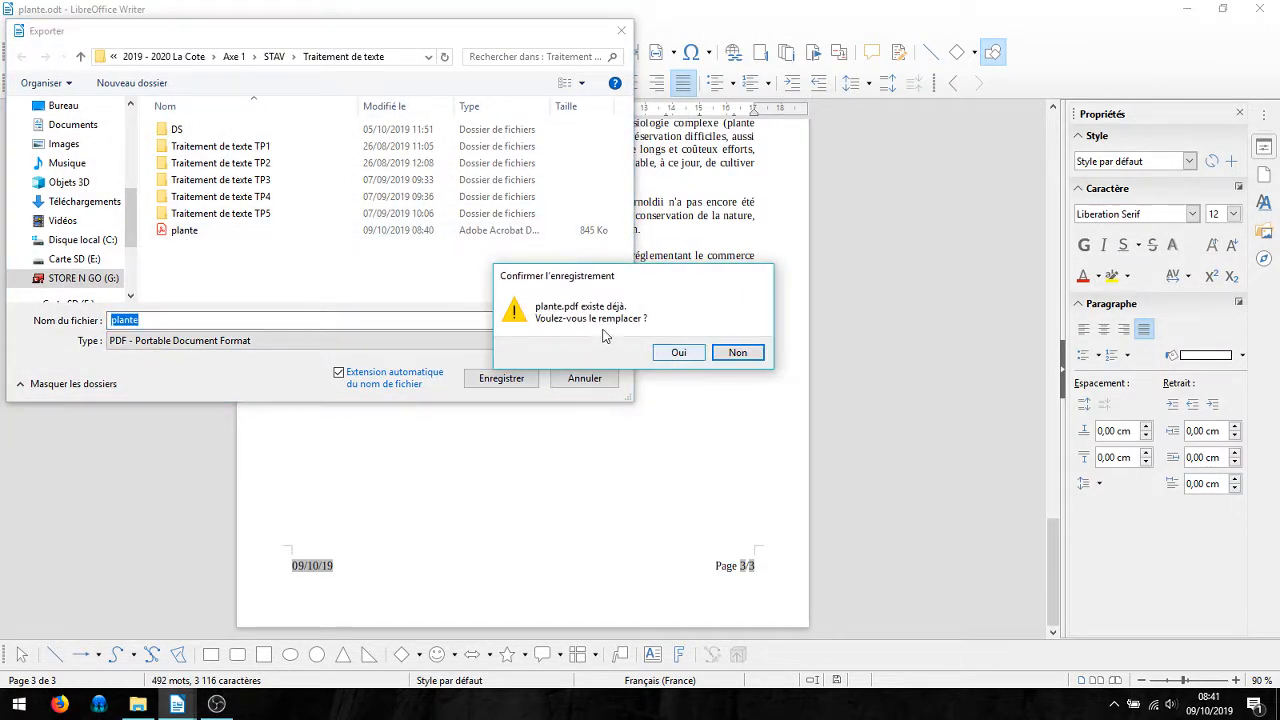
left_click(679, 353)
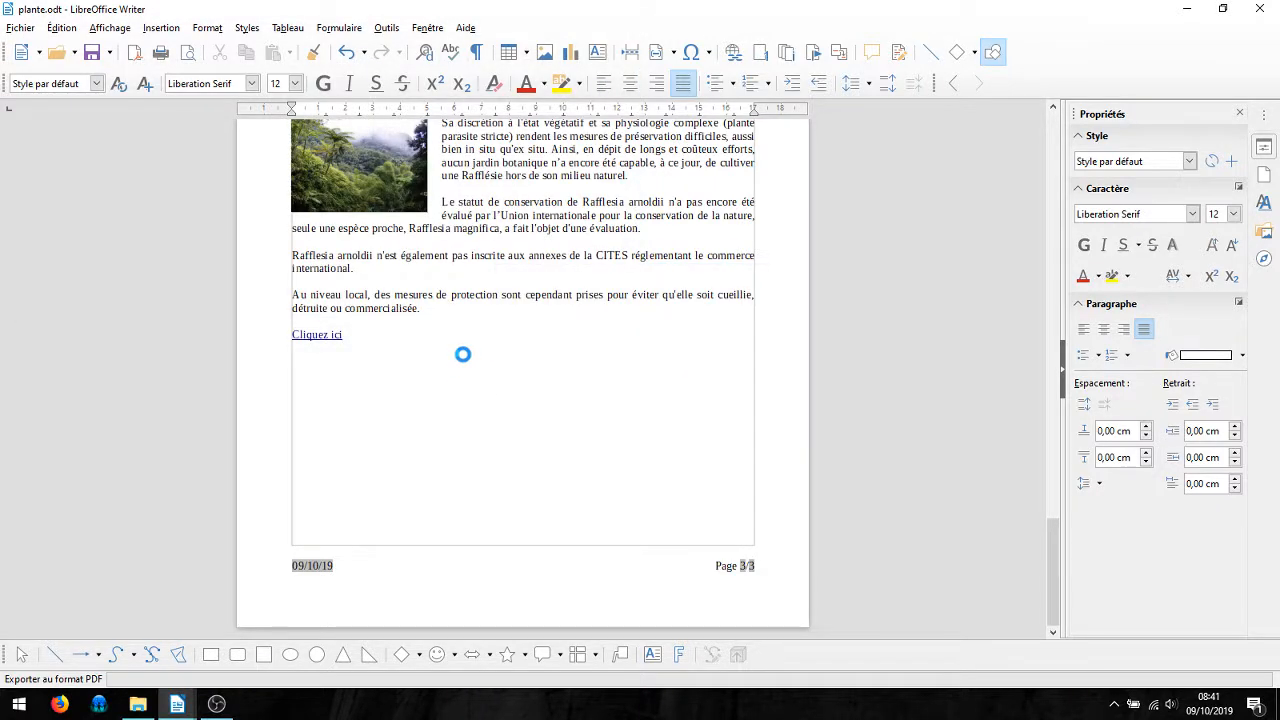